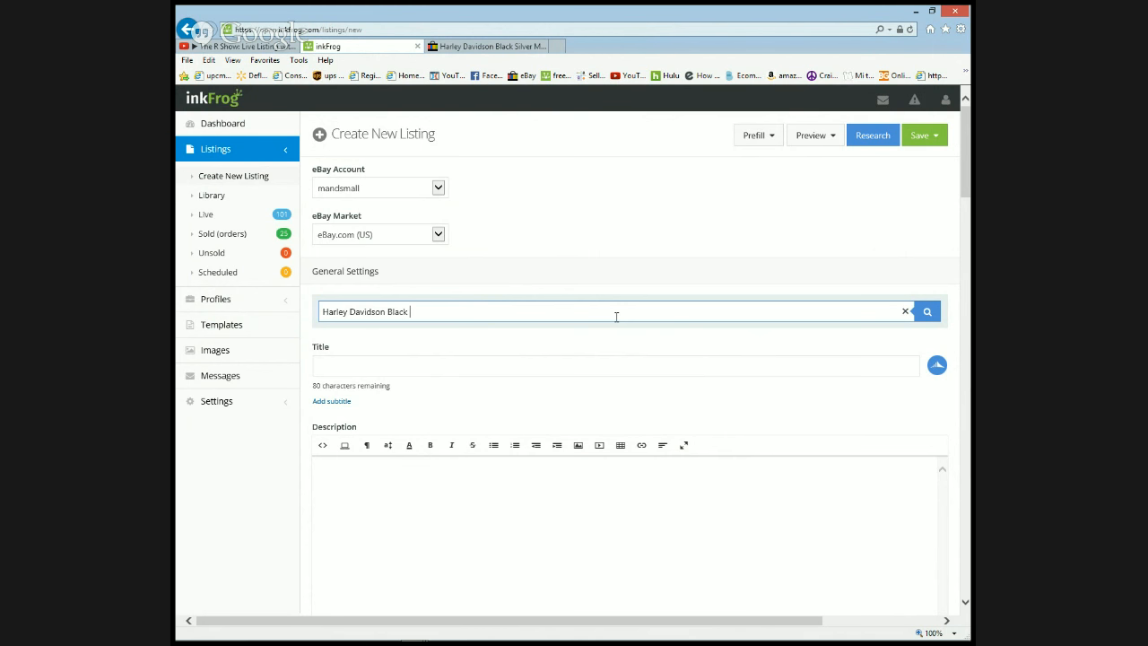
Complete the product search phrase as "Harley Davidson Black Silver Mug Flames" and search the catalogue for it
type("Silver Mug f")
key("BackSpace")
type("Flames")
left_click(928, 313)
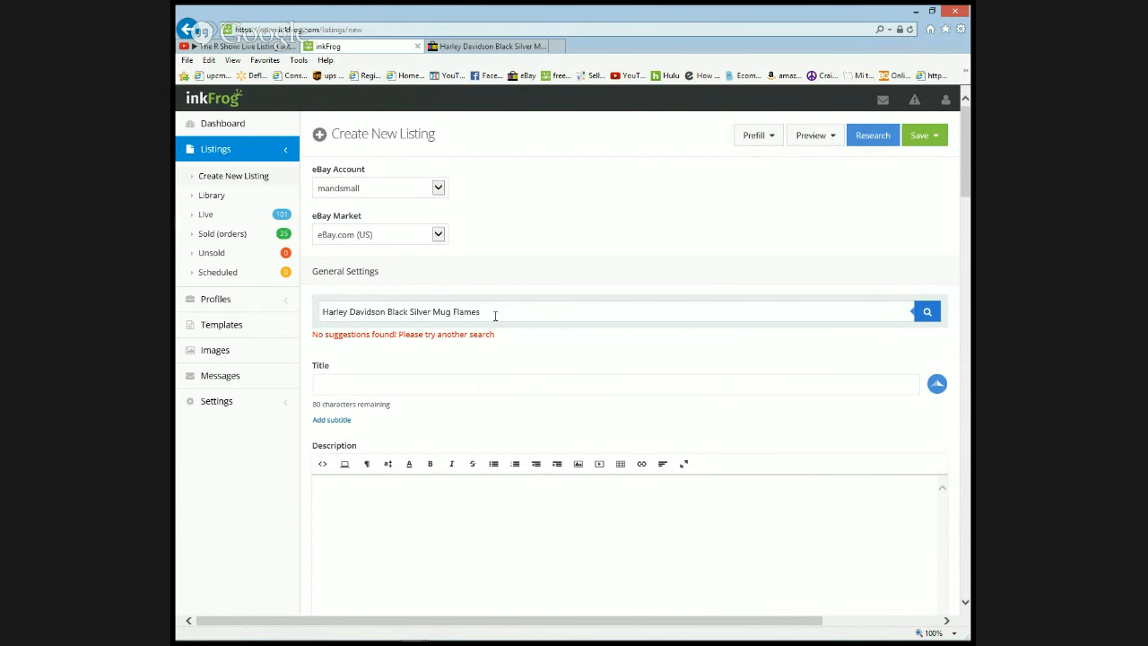
Copy the product search phrase into the listing's Title
left_click_drag(494, 316, 321, 325)
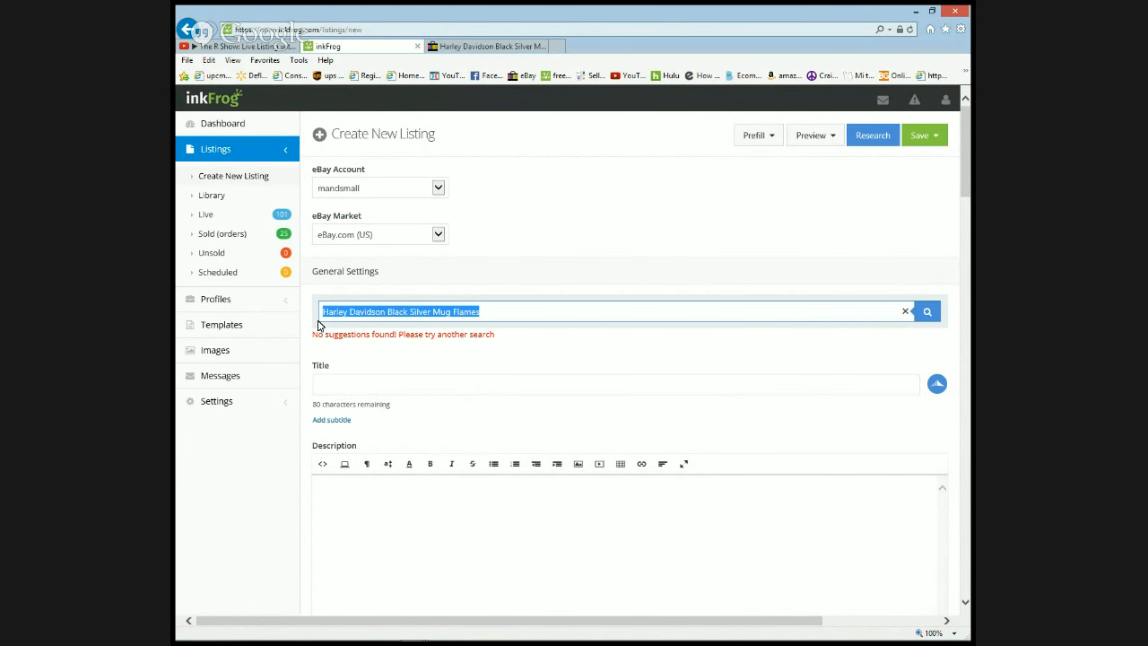
right_click(400, 316)
left_click(425, 353)
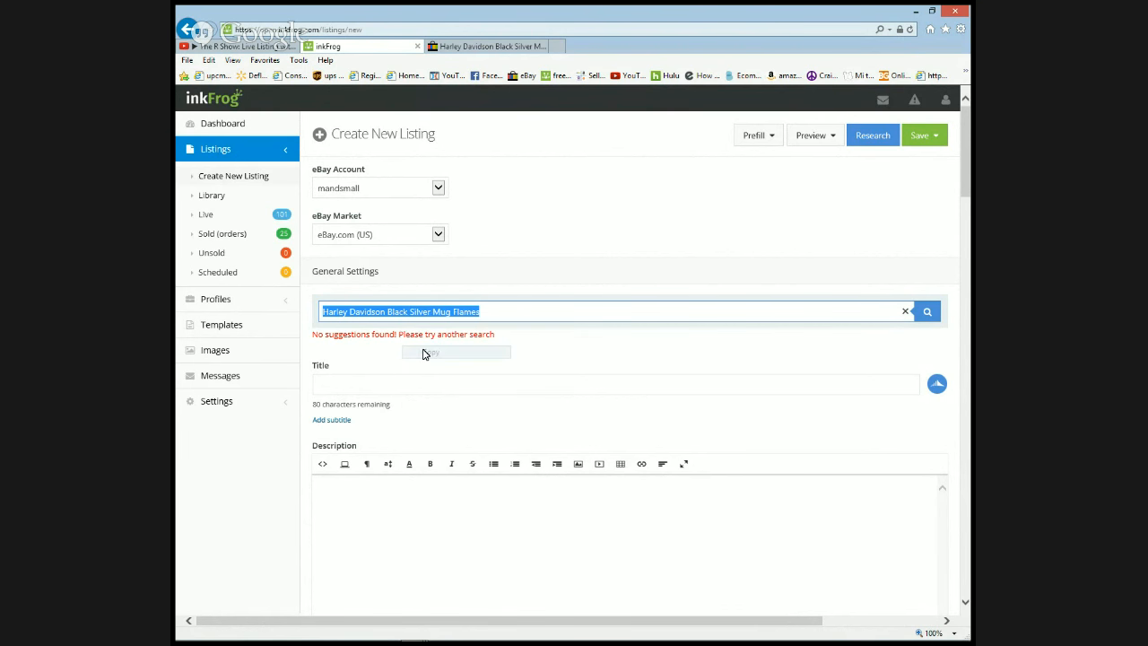
left_click(384, 378)
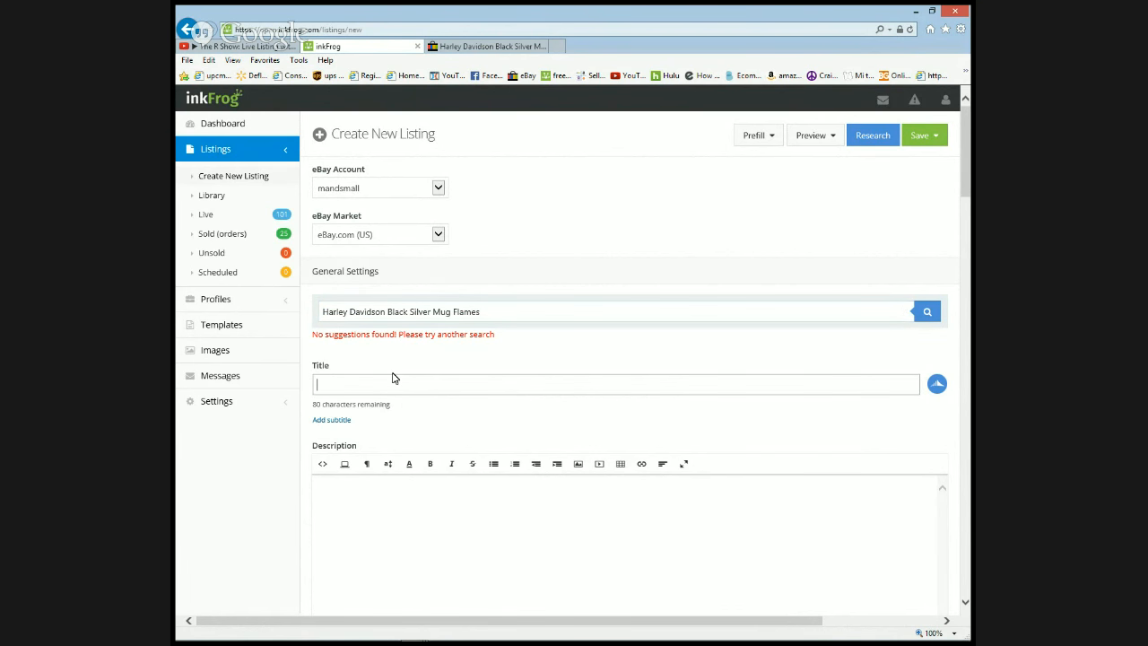
right_click(386, 384)
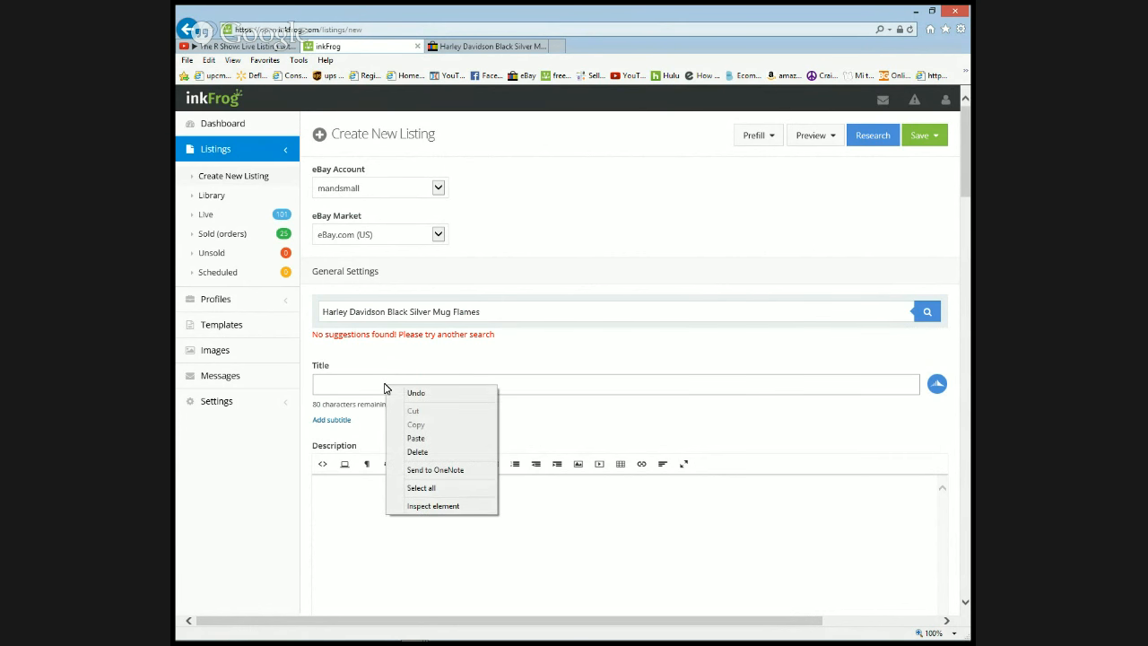
left_click(415, 437)
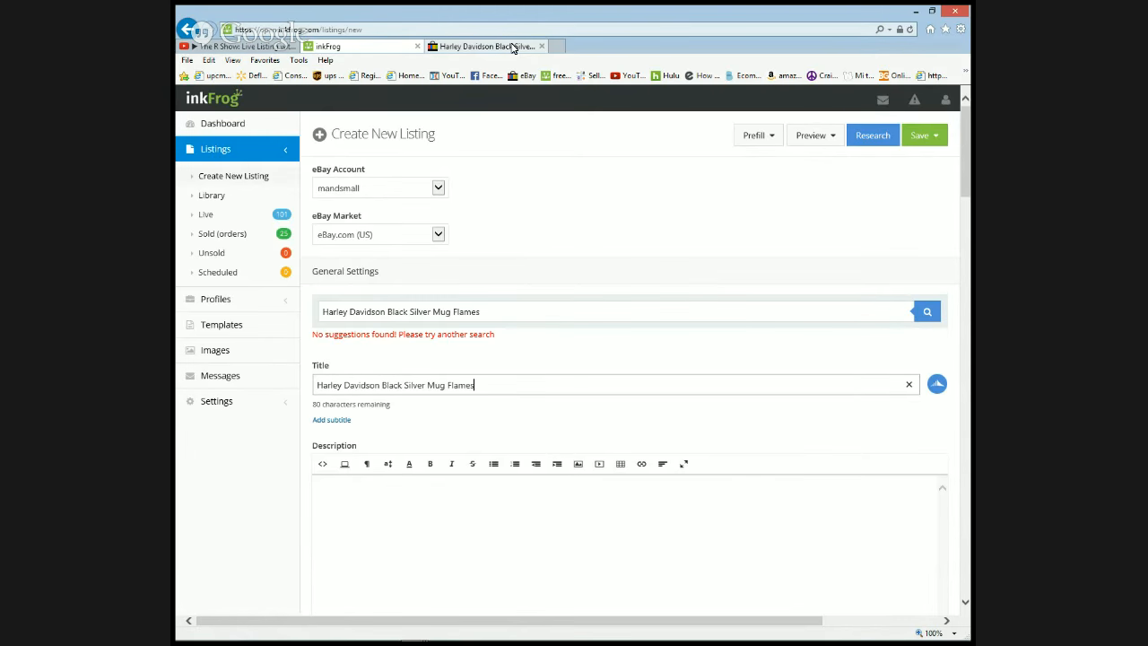
Look up the mug's height in the open eBay listing and append 4 1/4" Tall to the inkFrog title
left_click(516, 43)
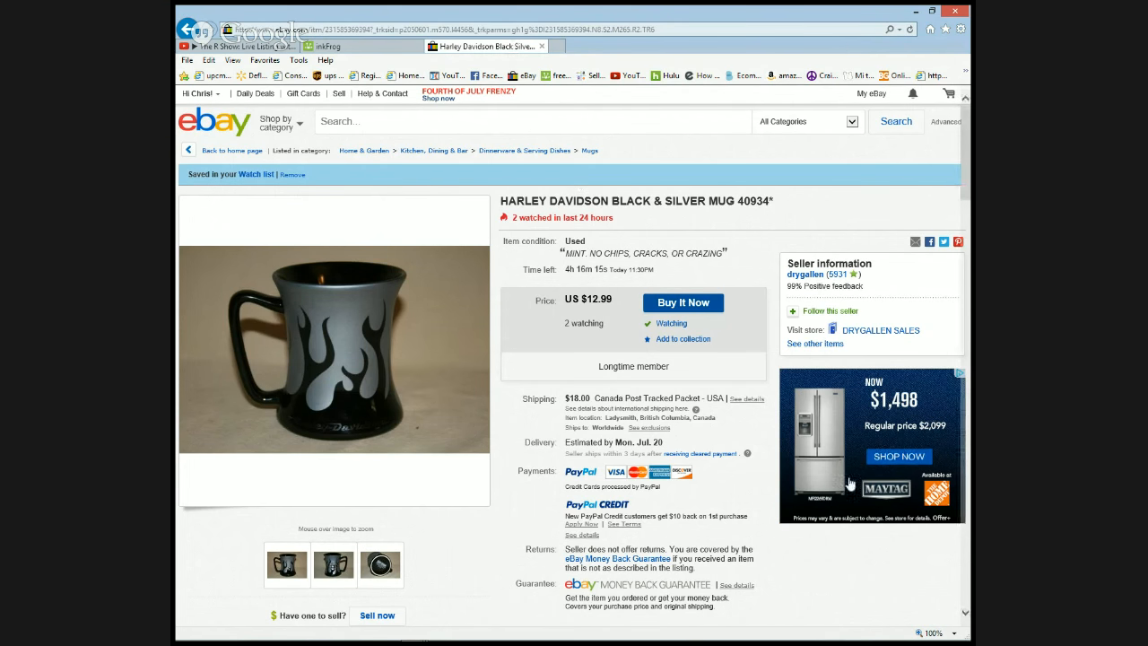
left_click_drag(968, 173, 965, 299)
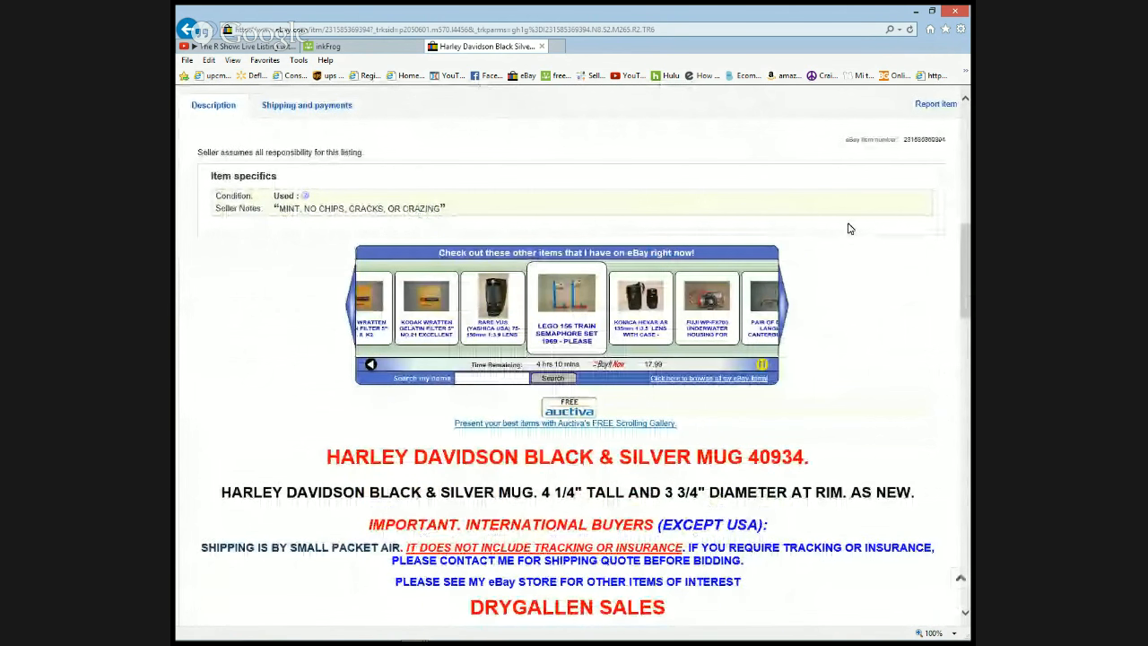
left_click(363, 49)
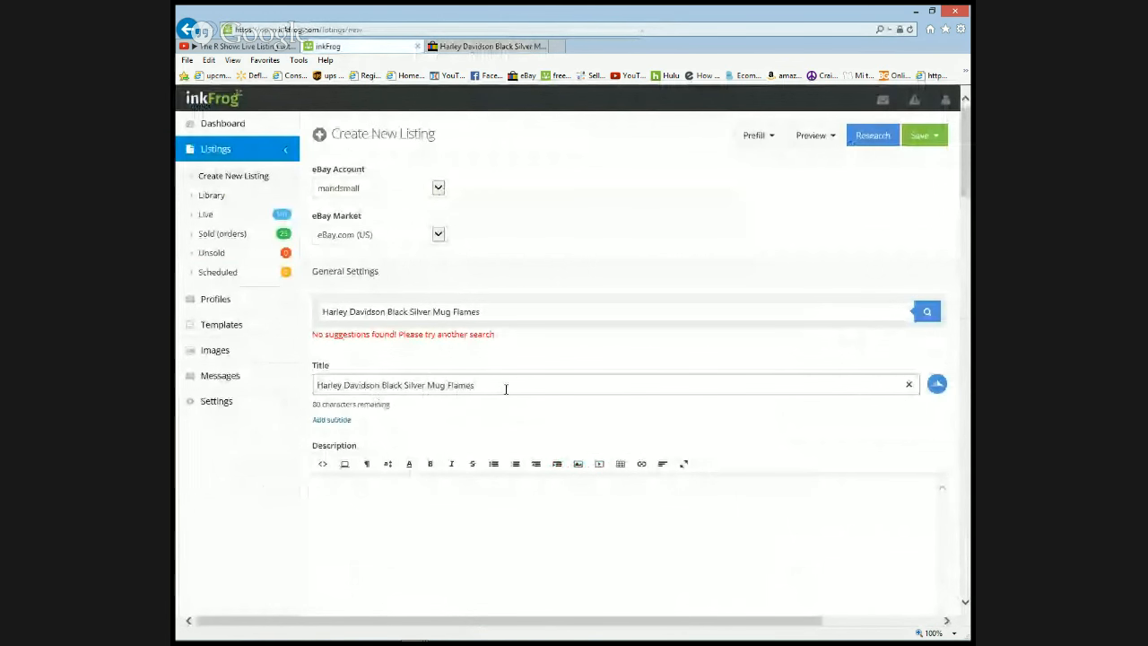
type("4 ")
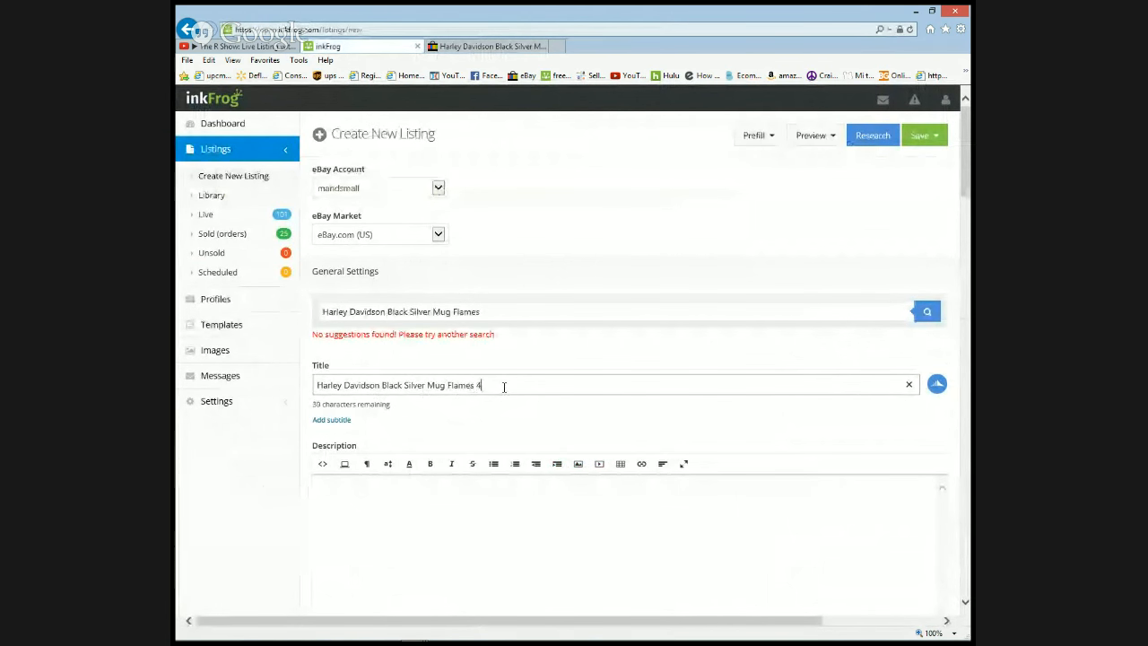
type("1")
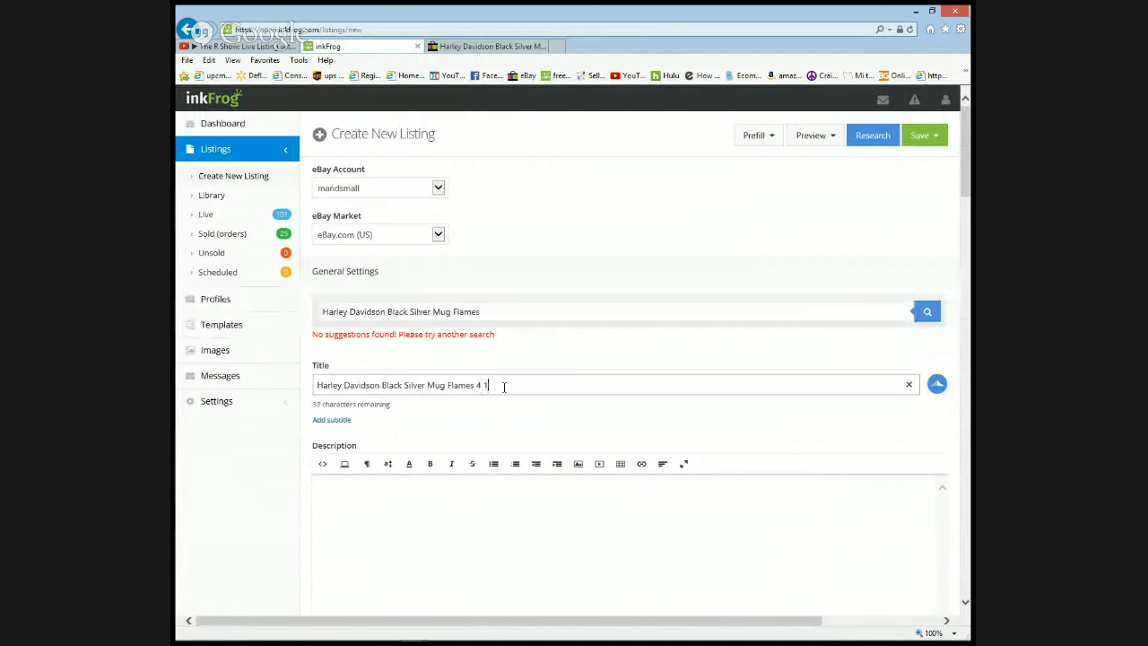
type("/4")
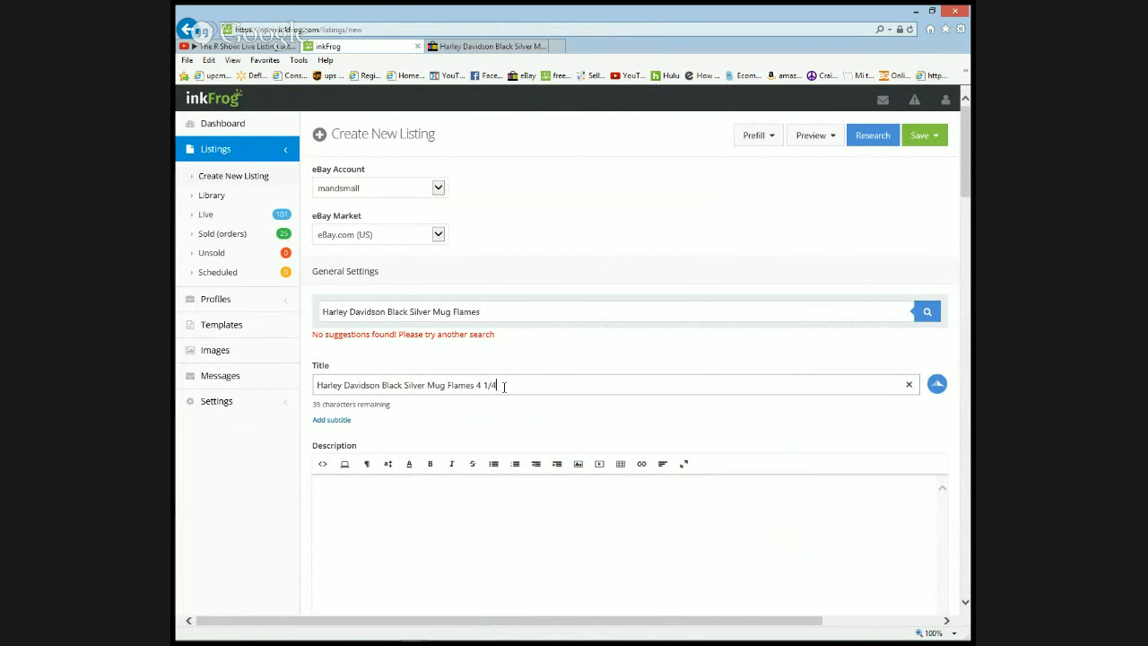
type("\"  Tal")
Check the mug's rim size in the eBay listing and append 3 3/4" Diameter to the inkFrog title
left_click(482, 49)
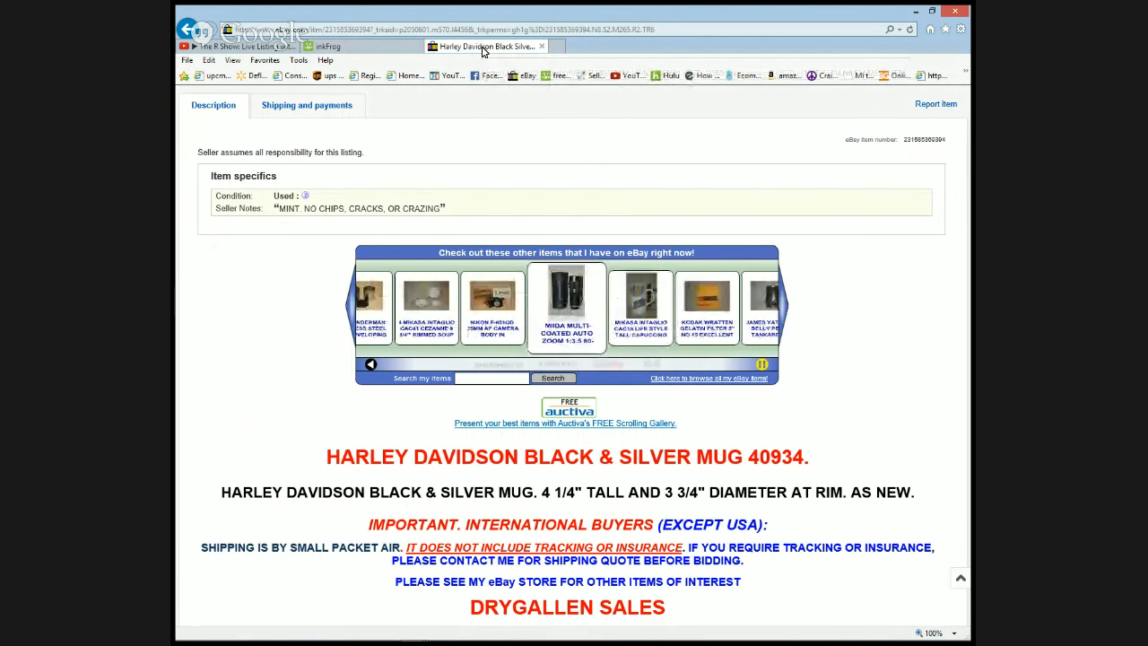
left_click(359, 46)
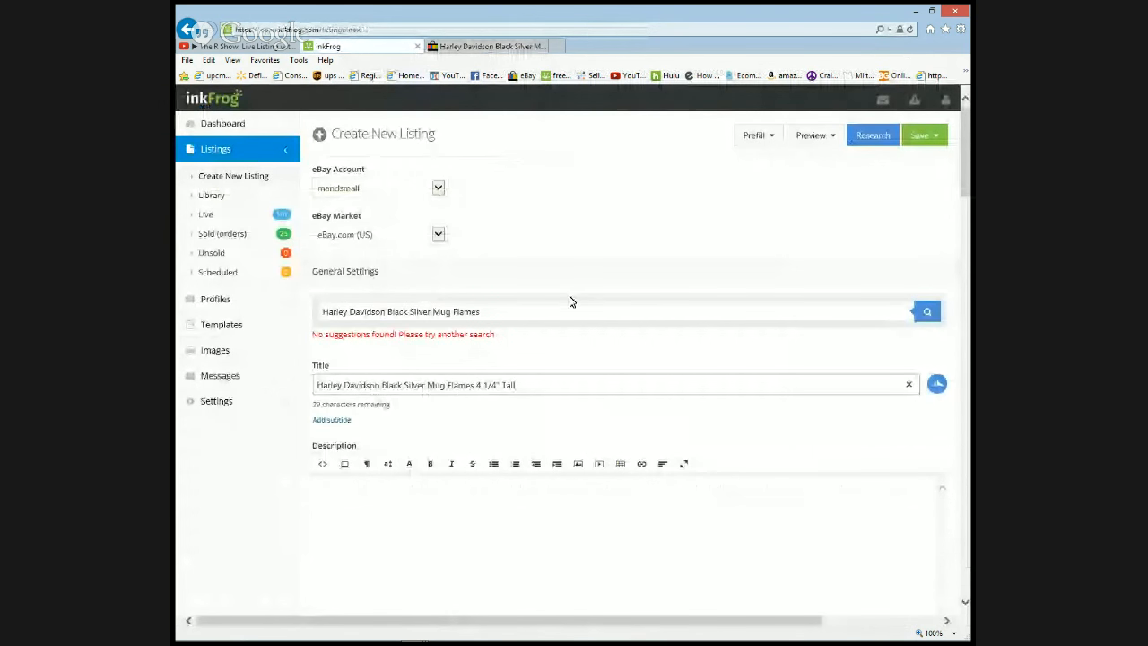
type("3 3/")
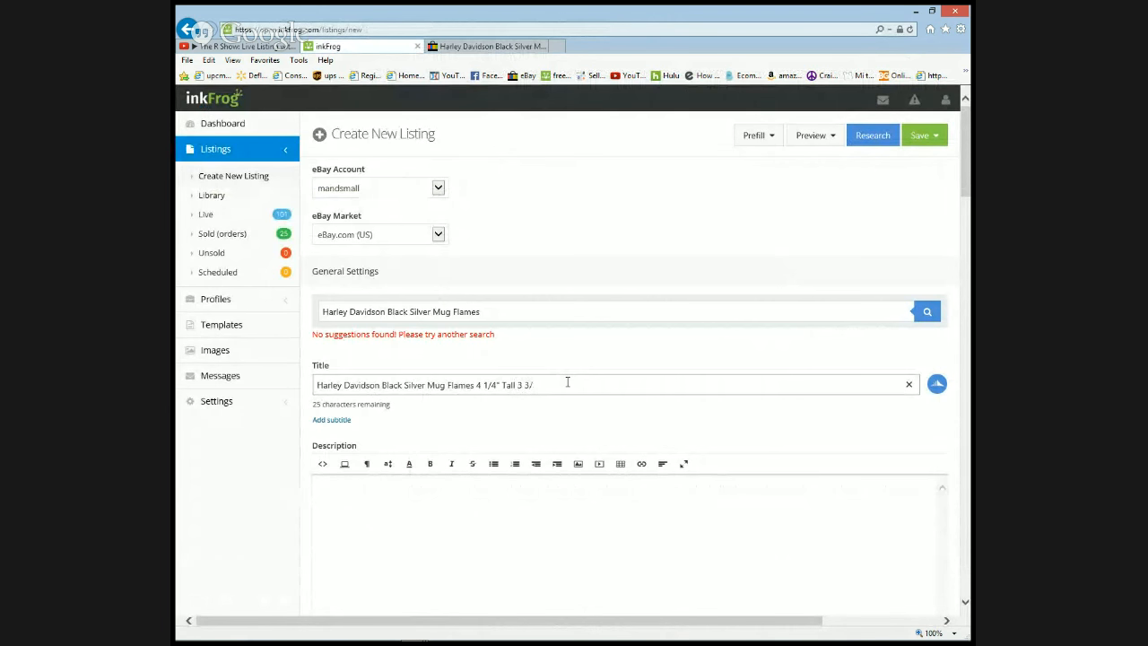
type("4 FD")
key("BackSpace")
key("BackSpace")
type("Diameter")
key("BackSpace")
key("BackSpace")
key("BackSpace")
type("ter")
type("\"")
Go back from the eBay mug listing to the eBay home page, and return to the inkFrog listing form
left_click(449, 50)
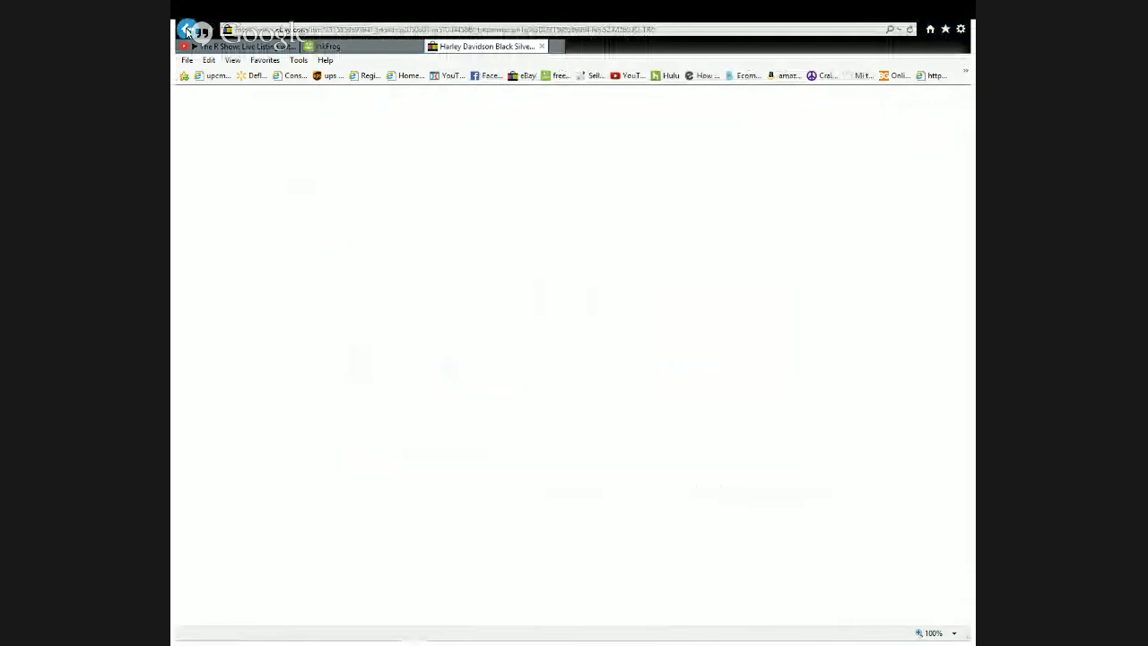
left_click(186, 29)
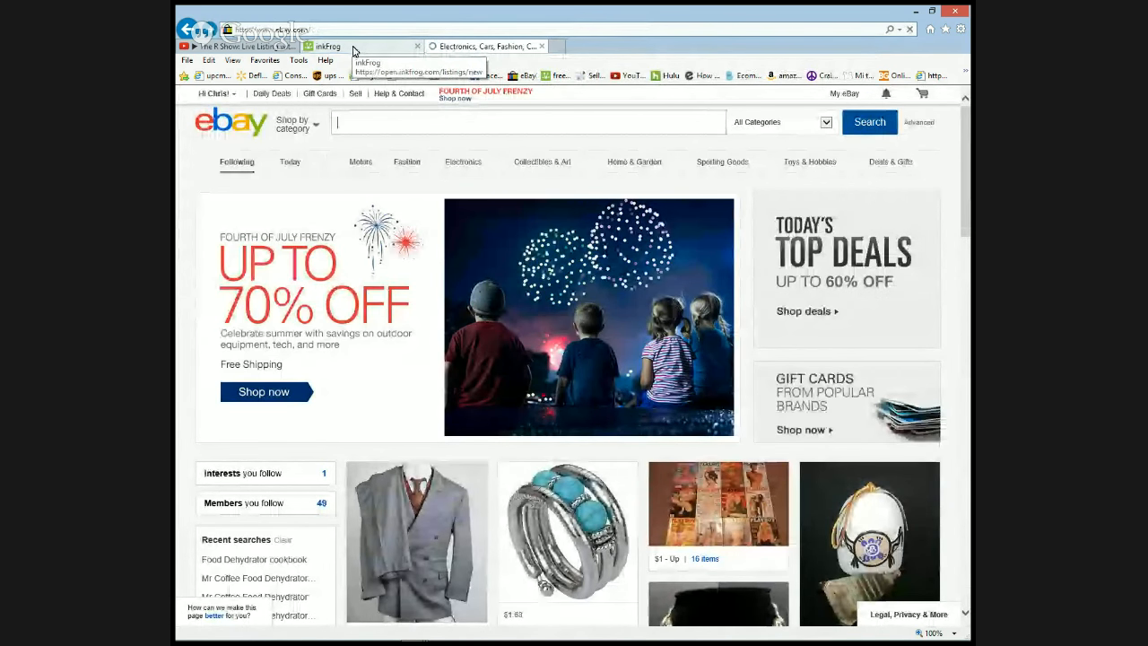
left_click(353, 52)
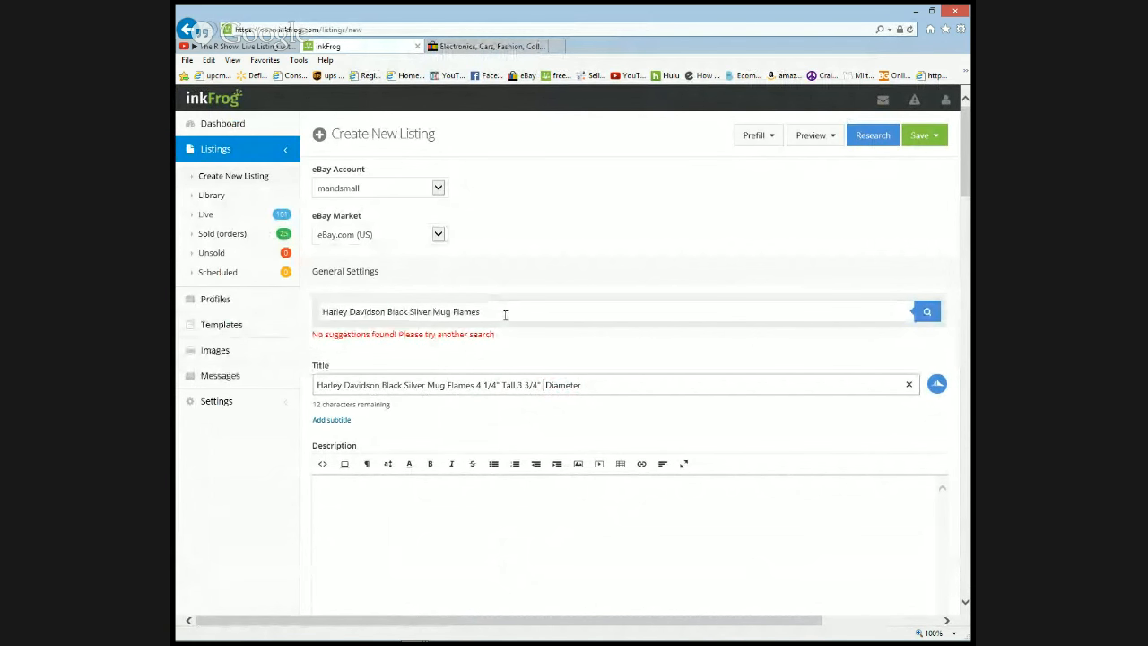
Append the word Coffee to both the product search phrase and the listing title
left_click(507, 312)
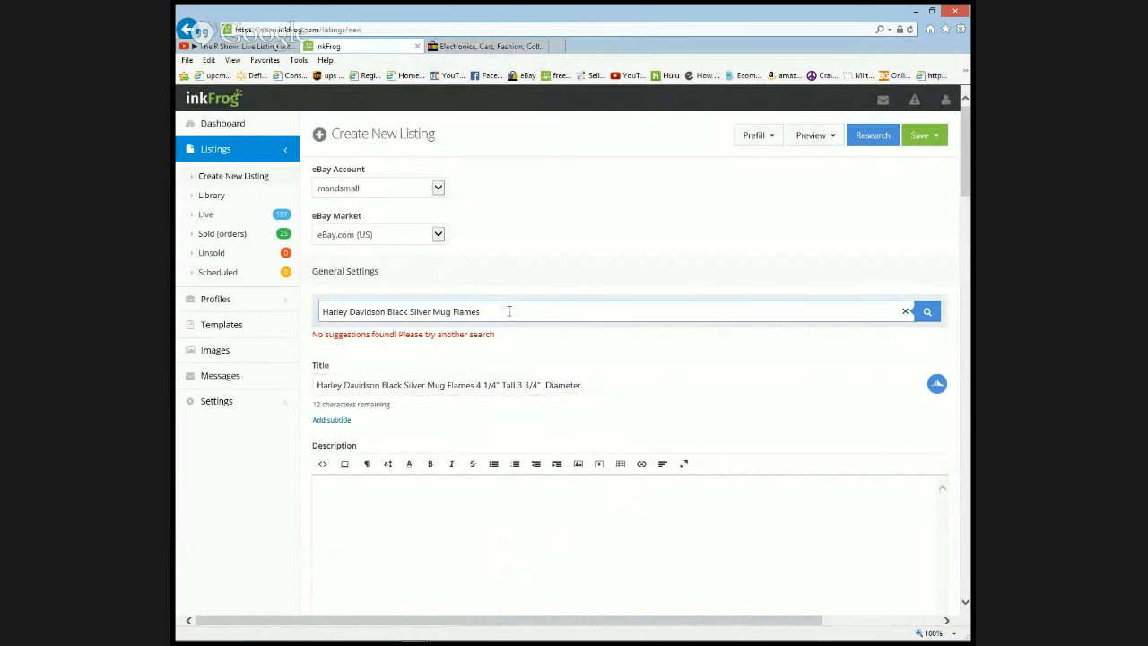
type("Coffee")
left_click(610, 383)
type("Coffee")
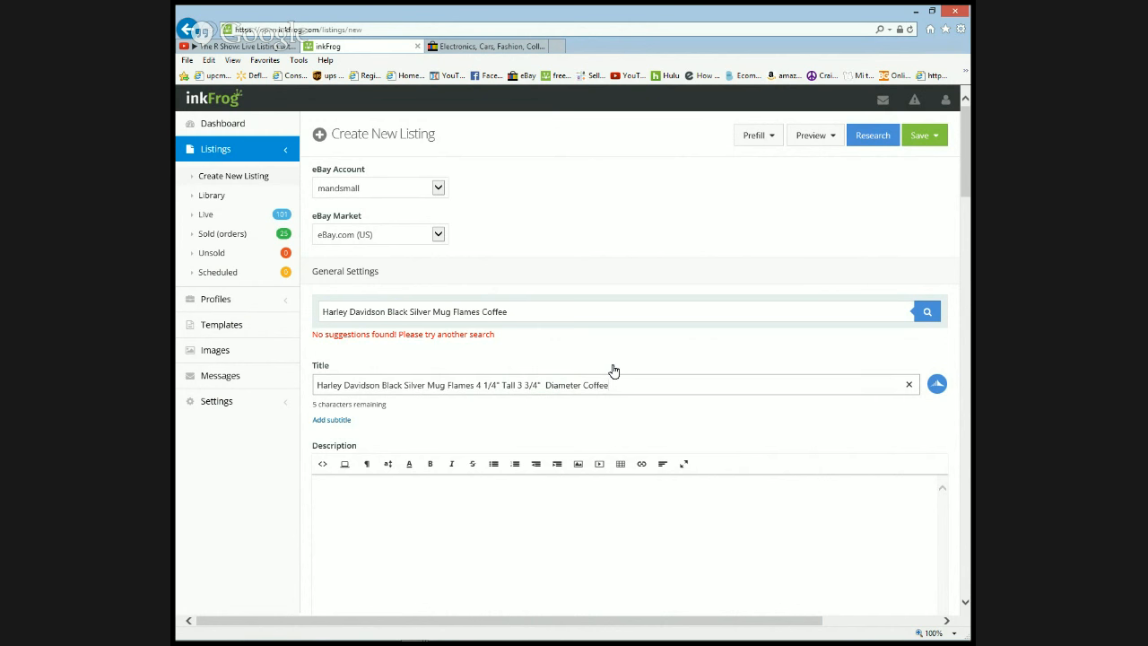
Copy the full listing title into the empty Description as its first line
left_click_drag(634, 388, 313, 395)
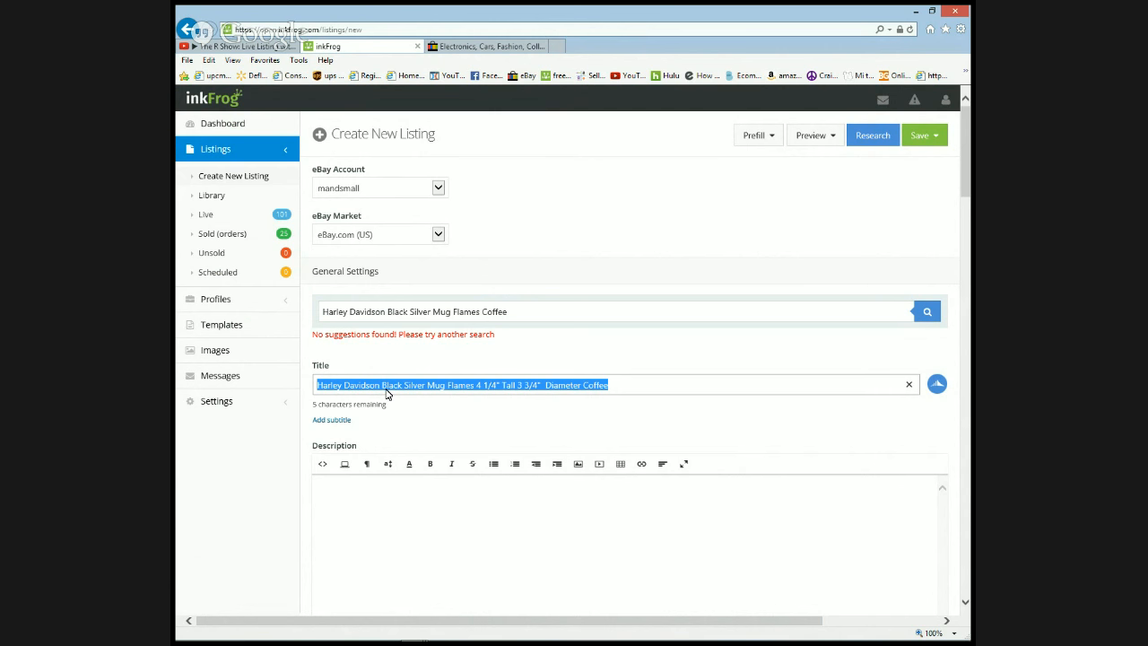
right_click(388, 393)
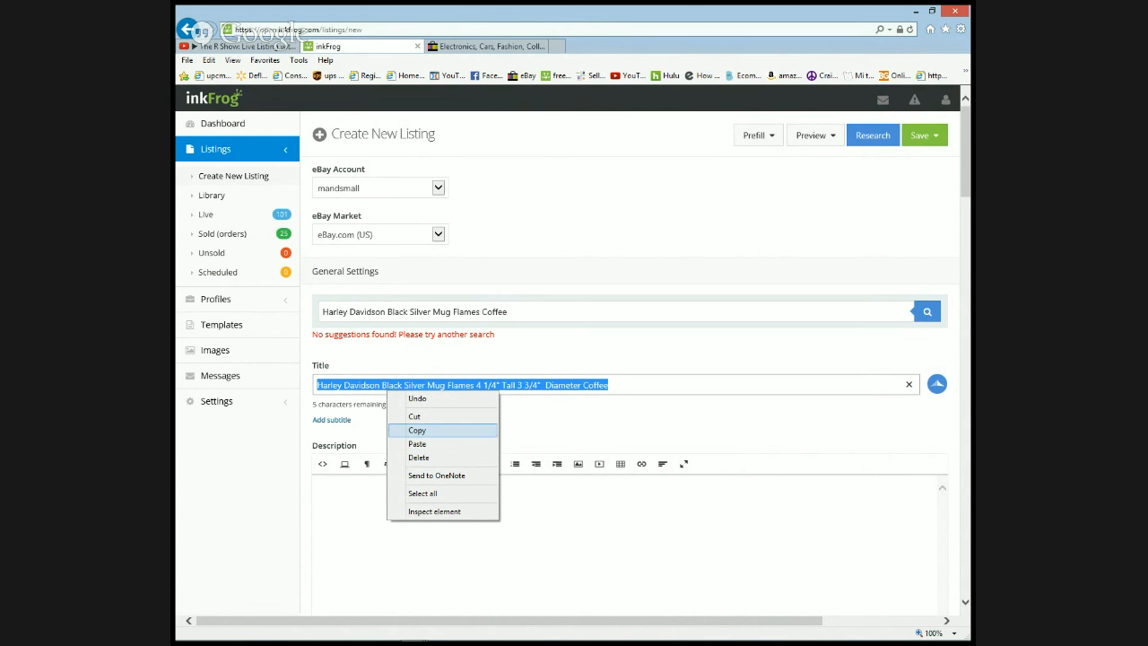
left_click(421, 430)
left_click(357, 505)
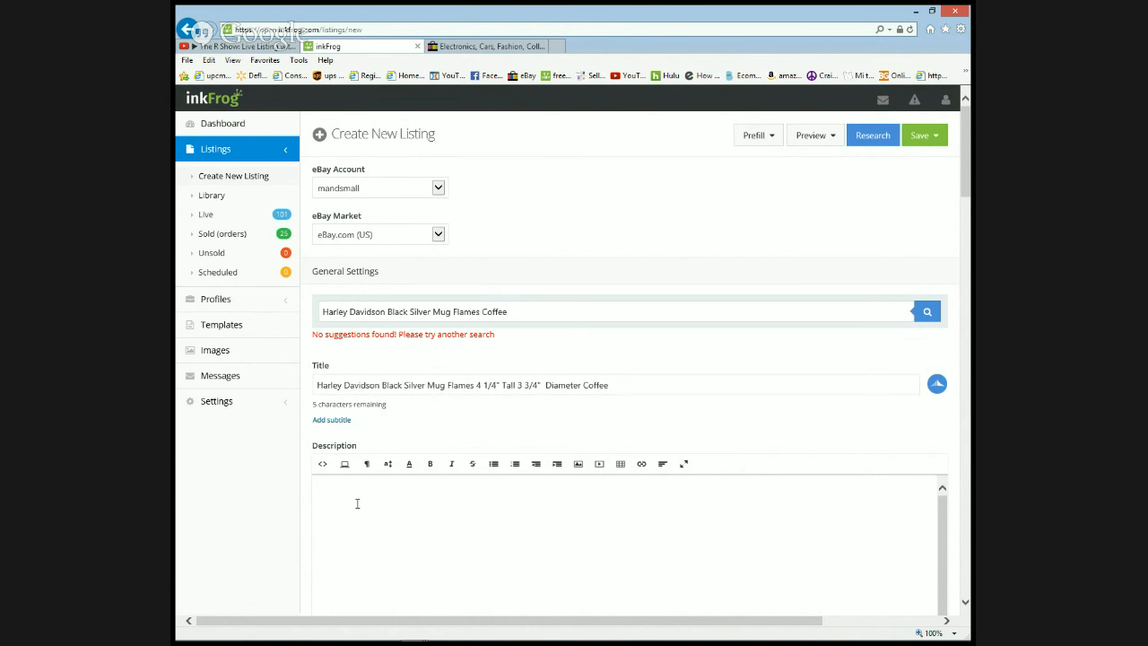
right_click(361, 504)
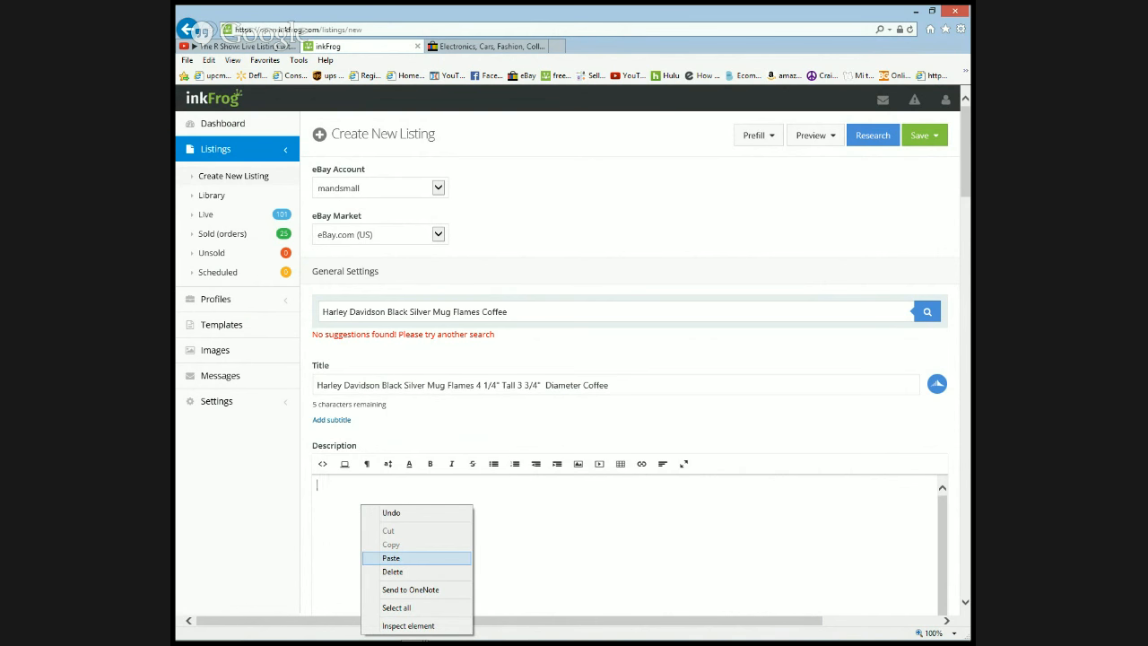
left_click(436, 557)
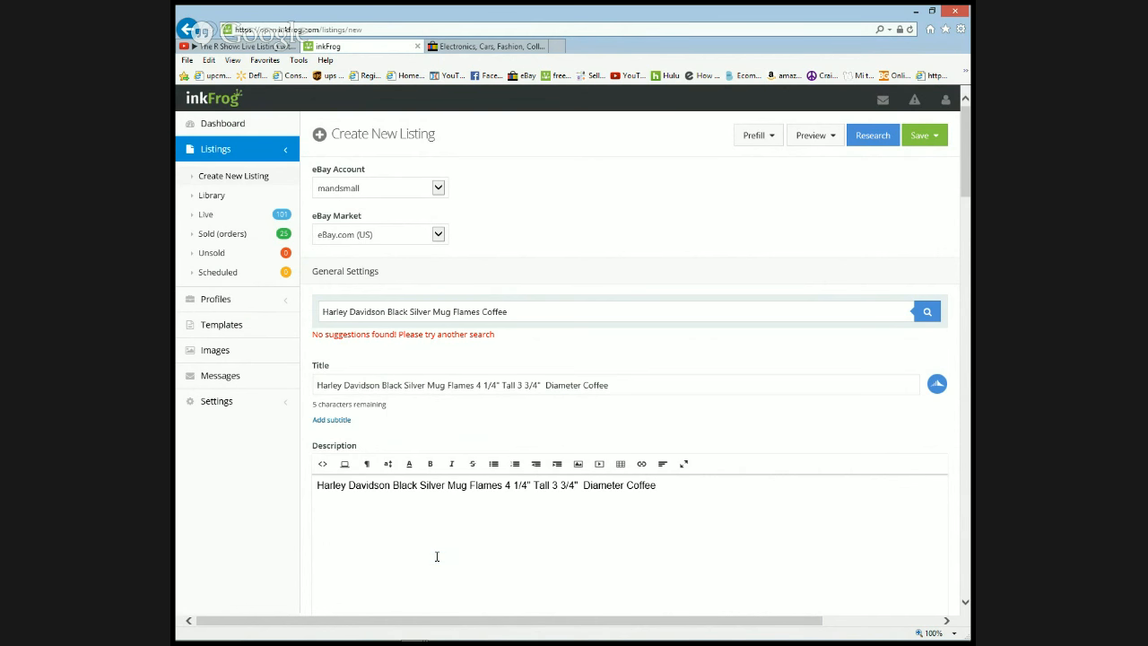
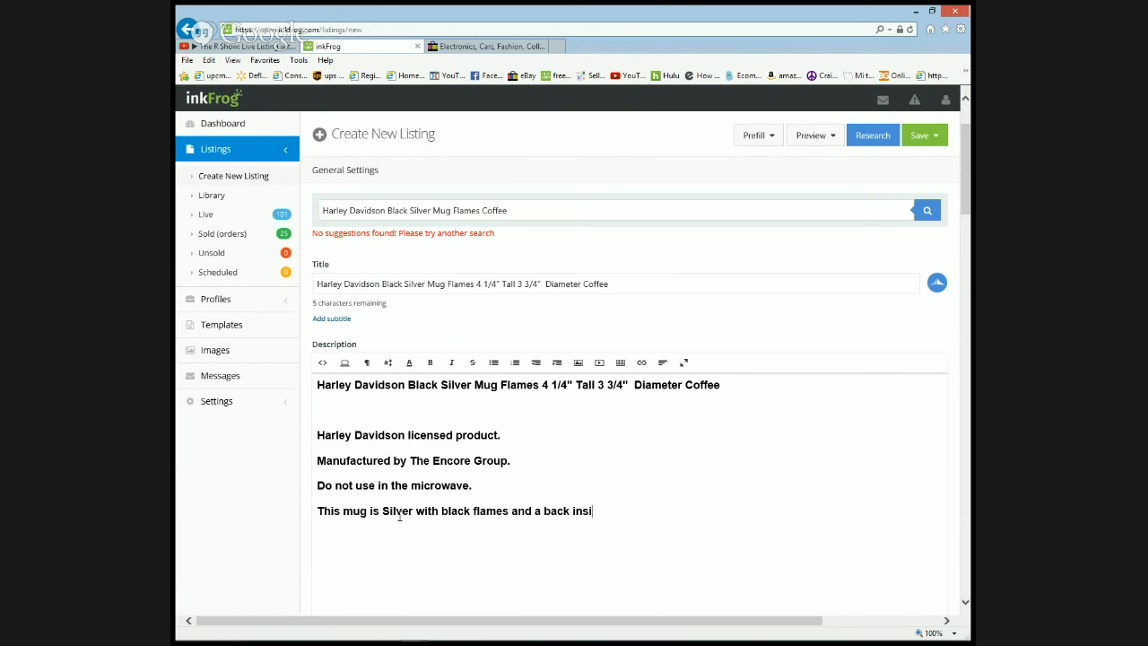
Finish the last description line so it reads "This mug is Silver with black flames and a back inside."
type("de.")
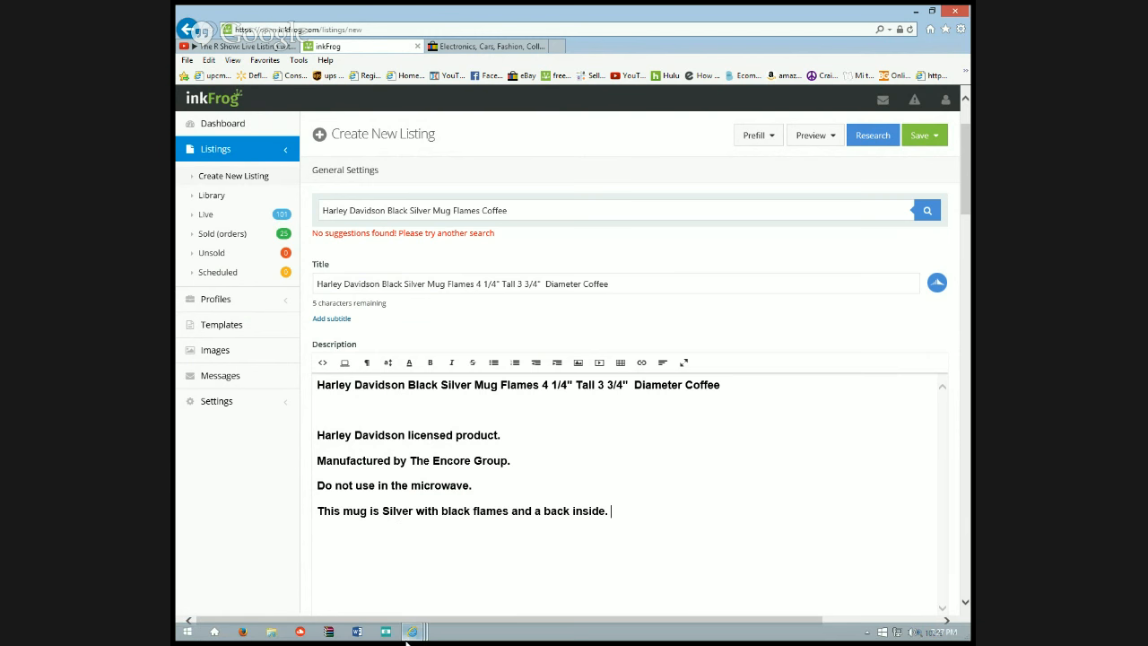
left_click(409, 638)
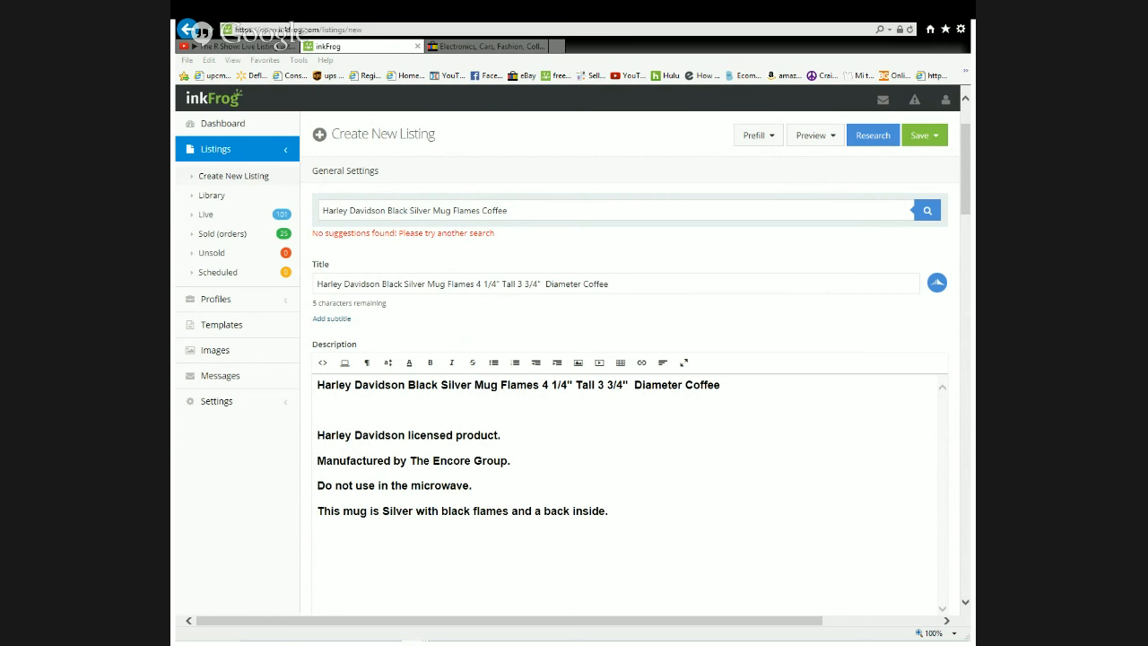
left_click(215, 554)
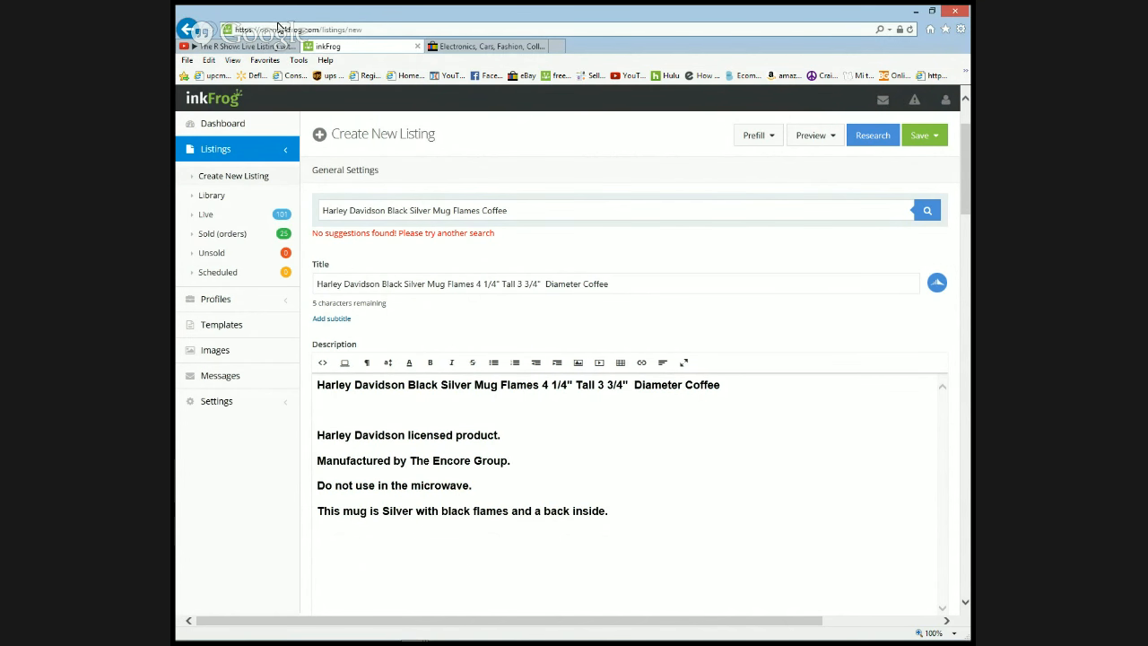
Read the viewers' chat messages on the YouTube live stream page, and return to the inkFrog listing form
left_click(260, 46)
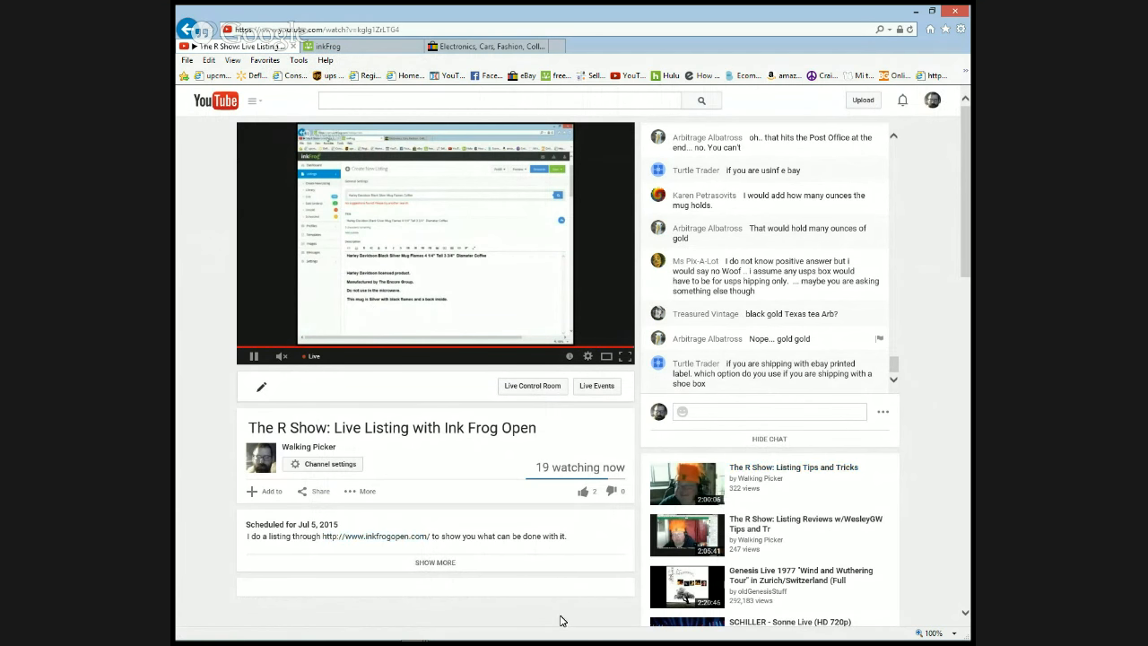
mouse_move(549, 637)
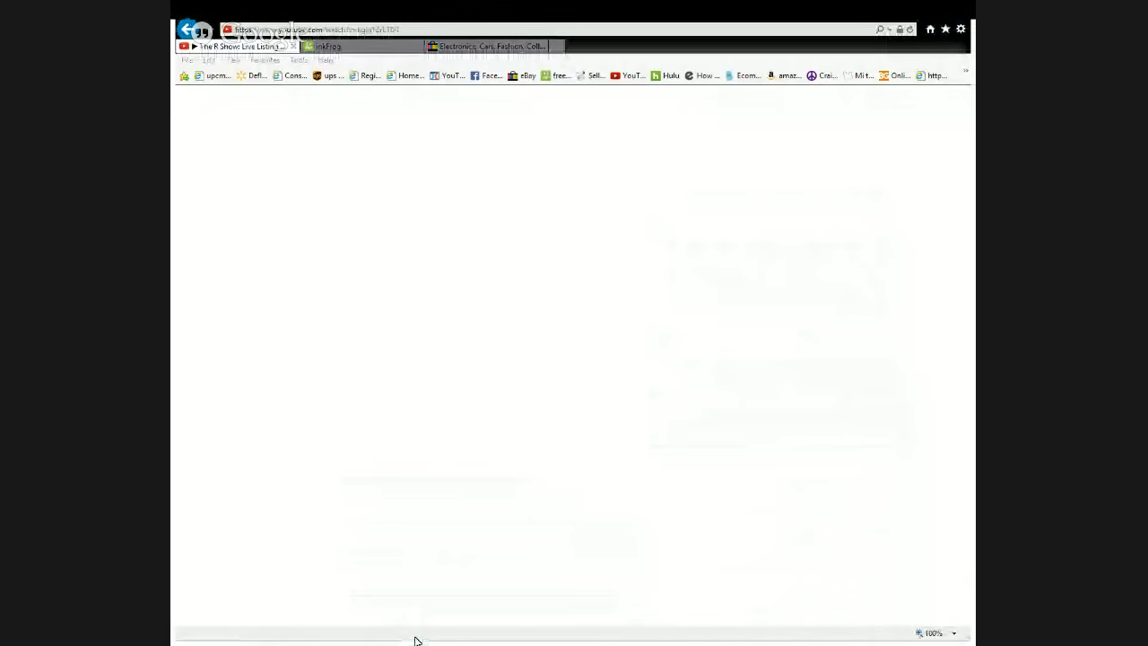
left_click(415, 633)
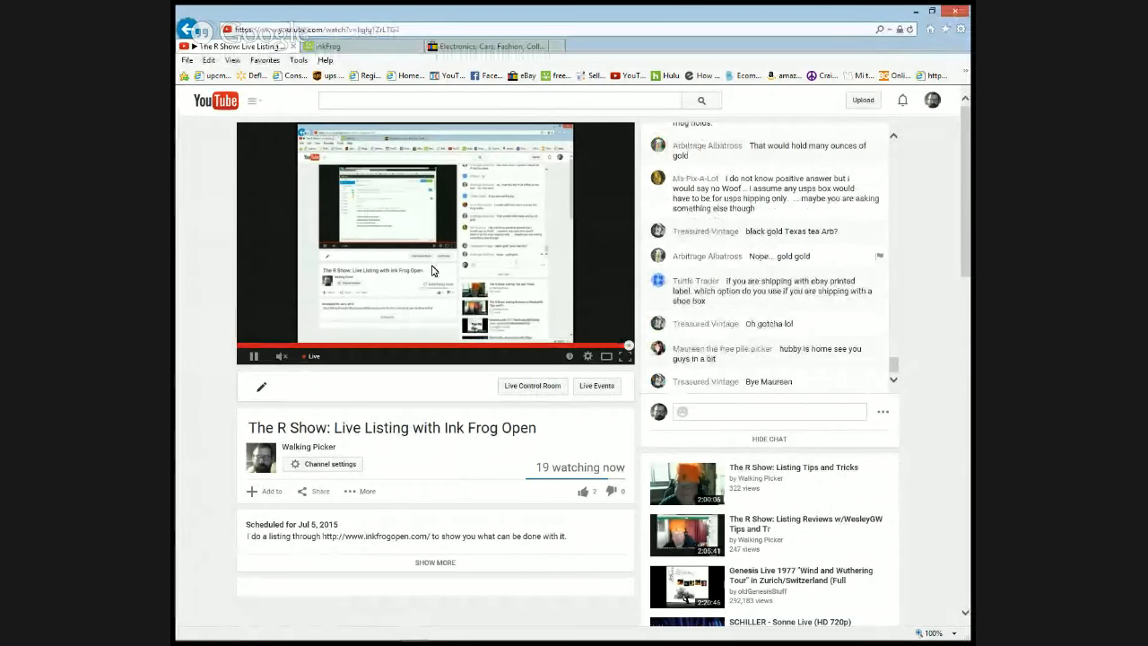
left_click(372, 49)
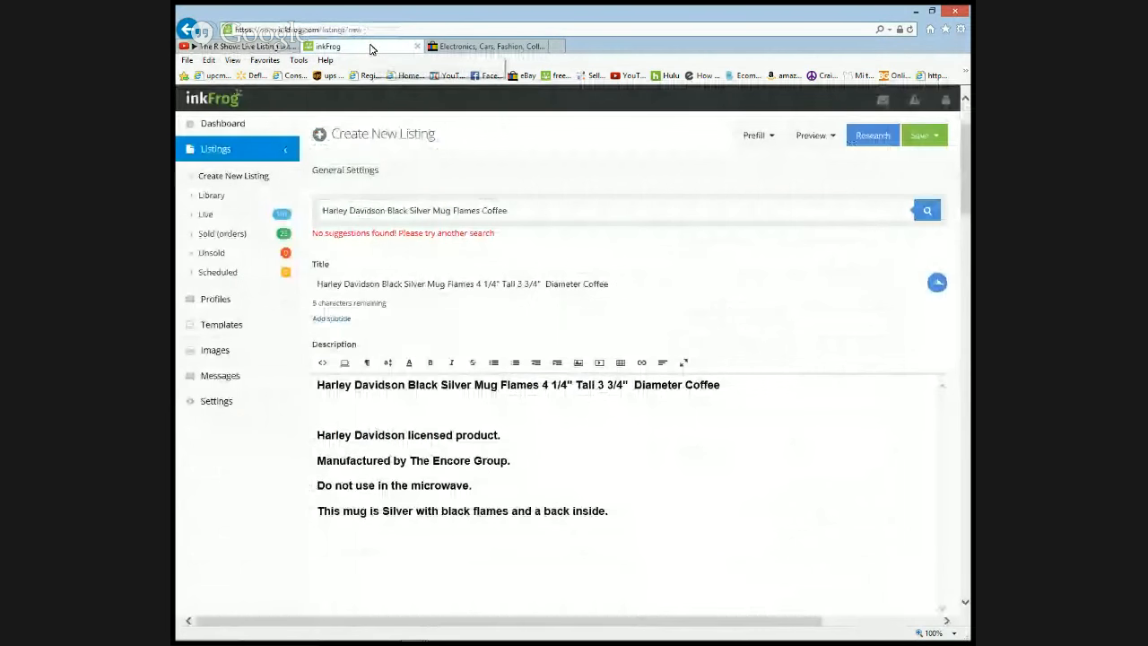
Add a new last line to the Description reading "Holds about 10 ounces. Has Harley Davidson"
left_click(627, 512)
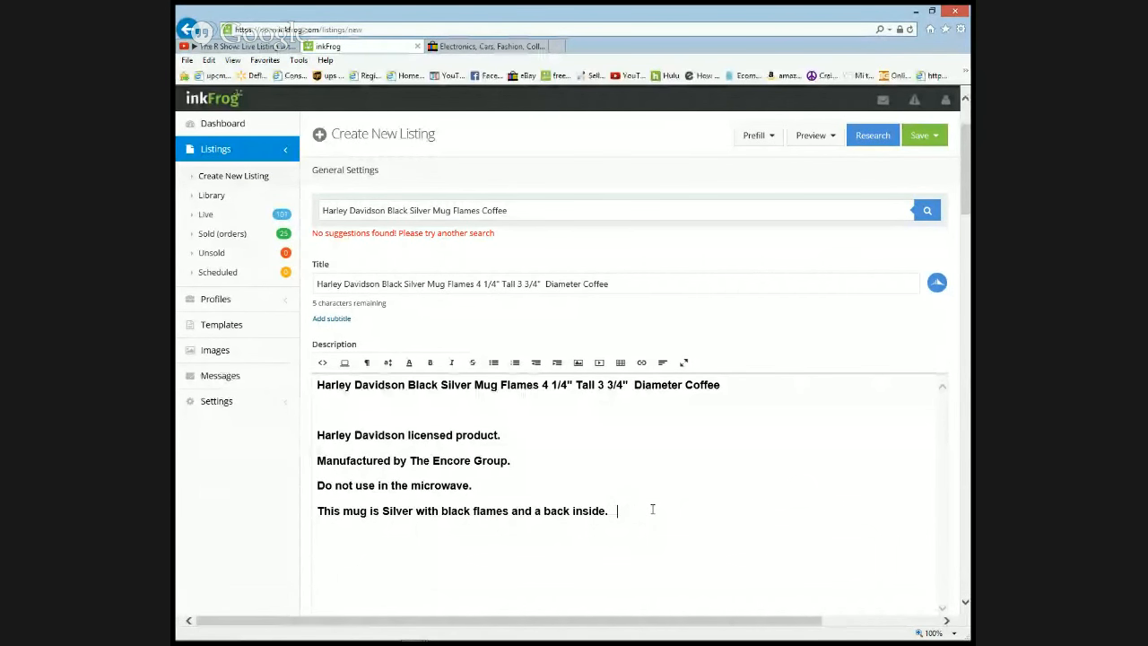
key("Return")
type("Holds")
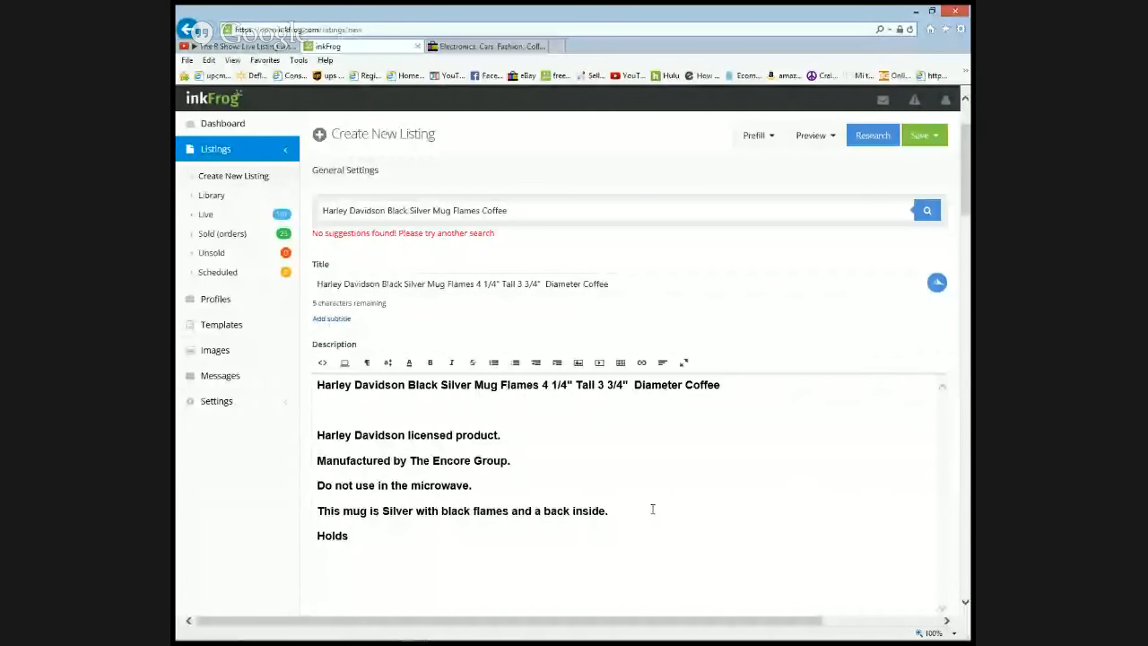
type("about ")
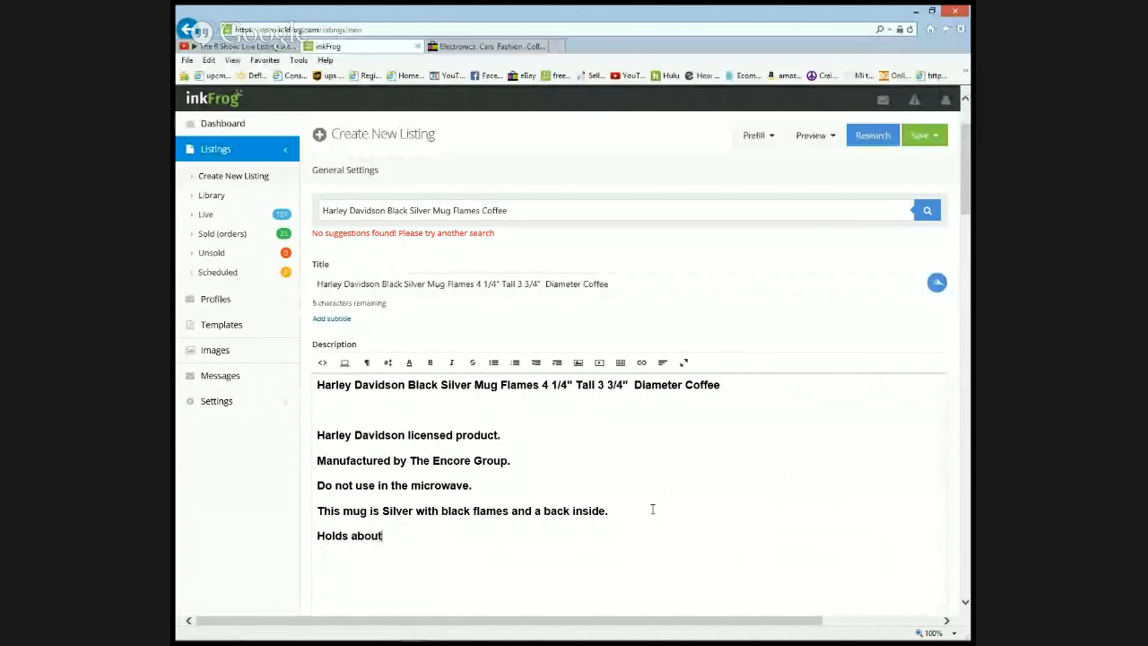
type("10 oumn")
key("BackSpace")
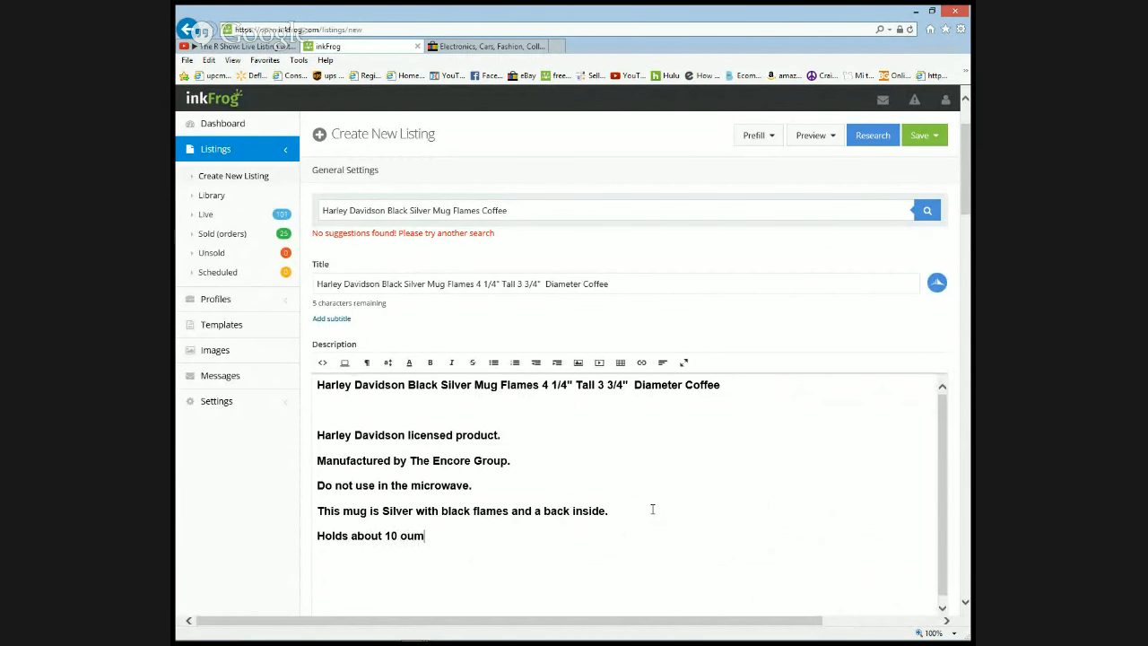
key("BackSpace")
type("nces")
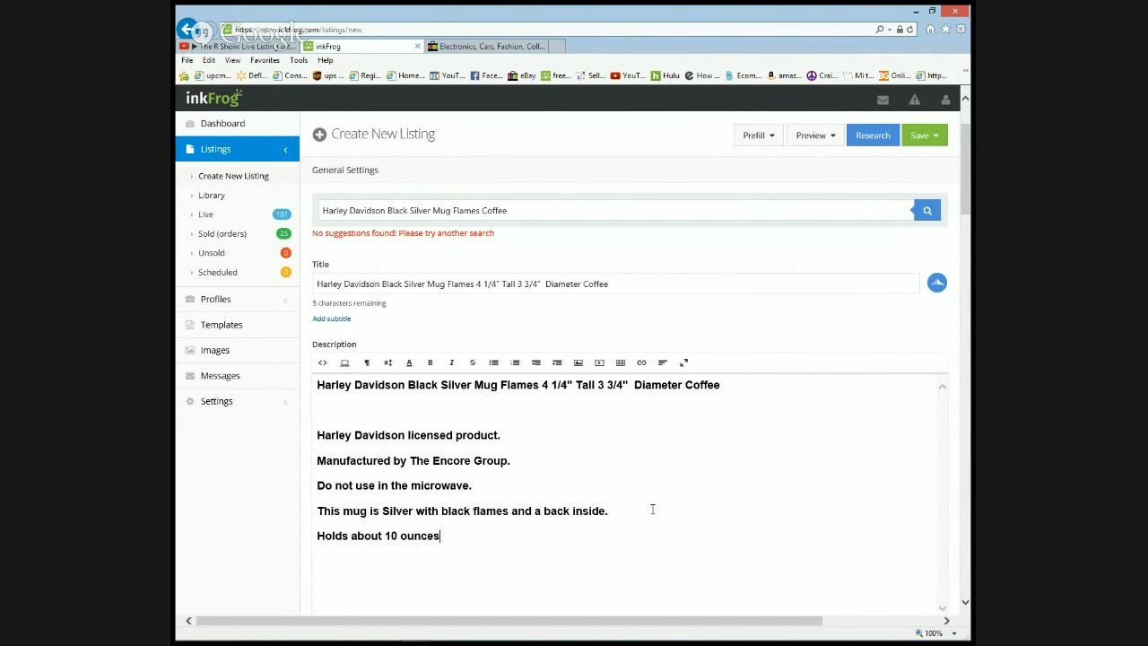
type(".")
type("Has Harley Davidson")
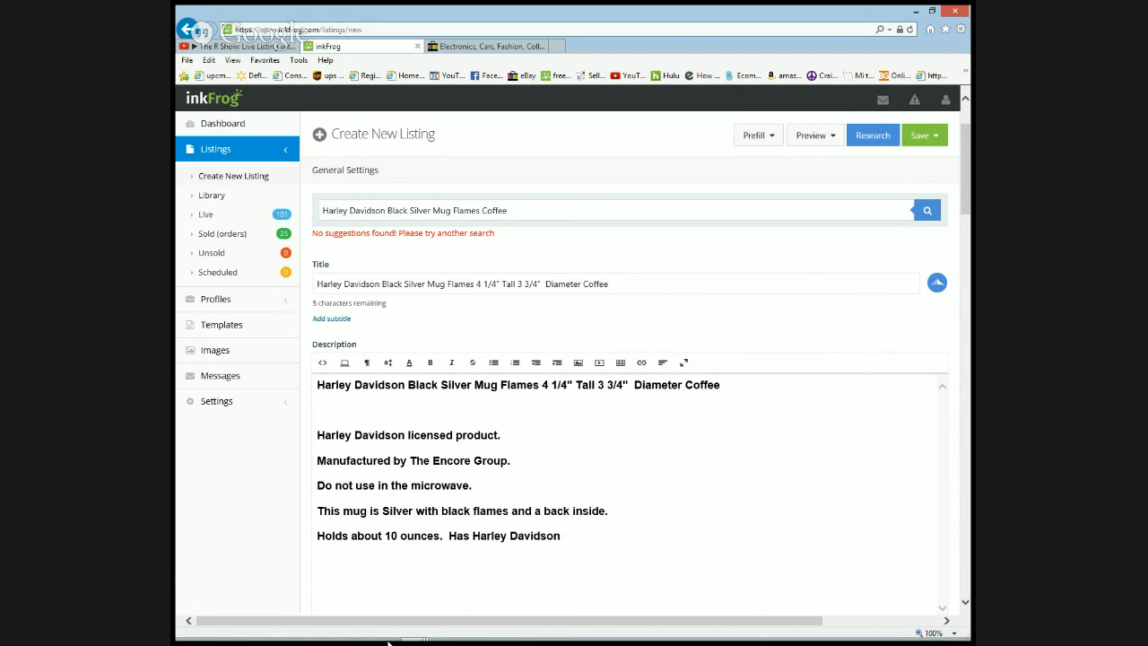
Switch to the YouTube live stream page and review the earlier and newest viewer chat messages
mouse_move(363, 634)
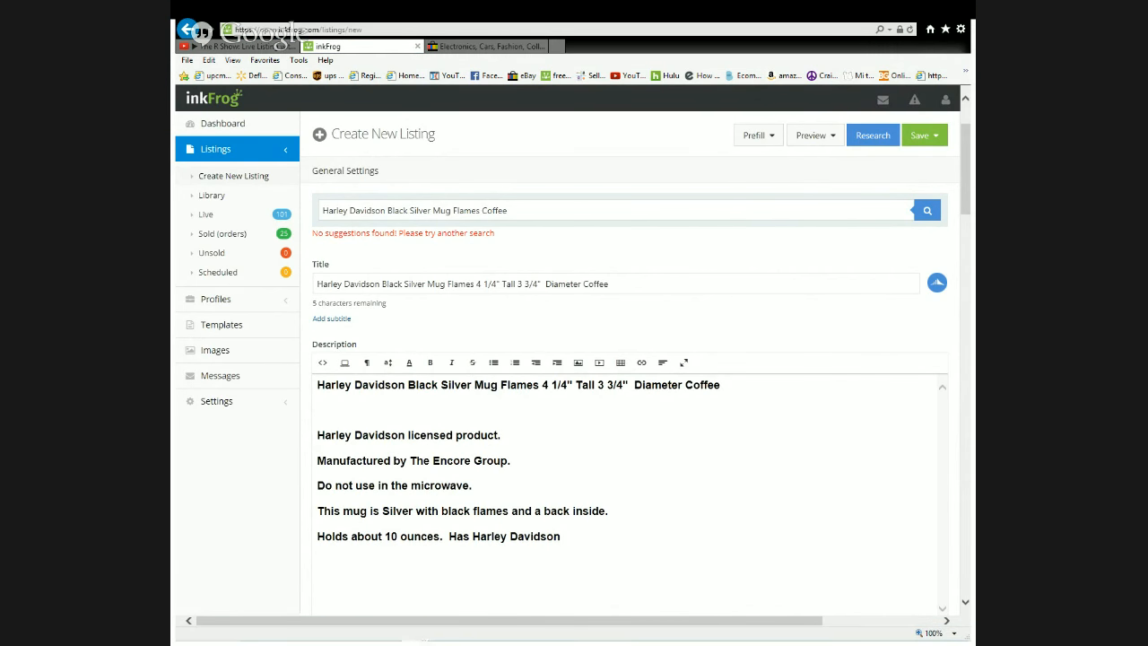
left_click(238, 46)
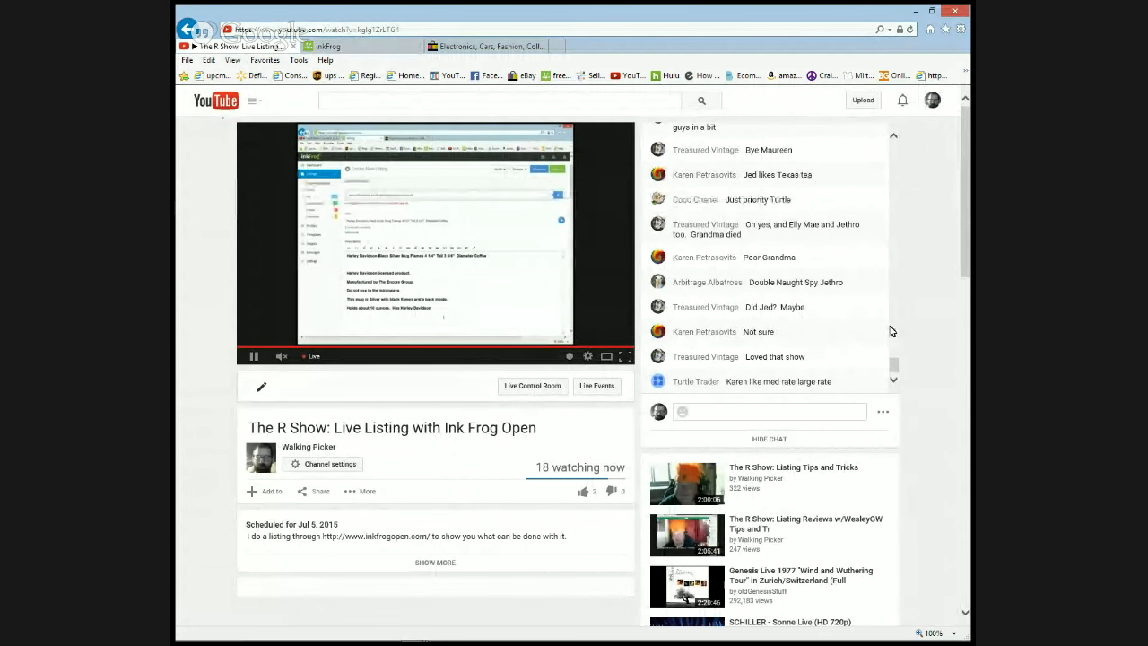
scroll(895, 330, "up", 3)
scroll(895, 330, "up", 2)
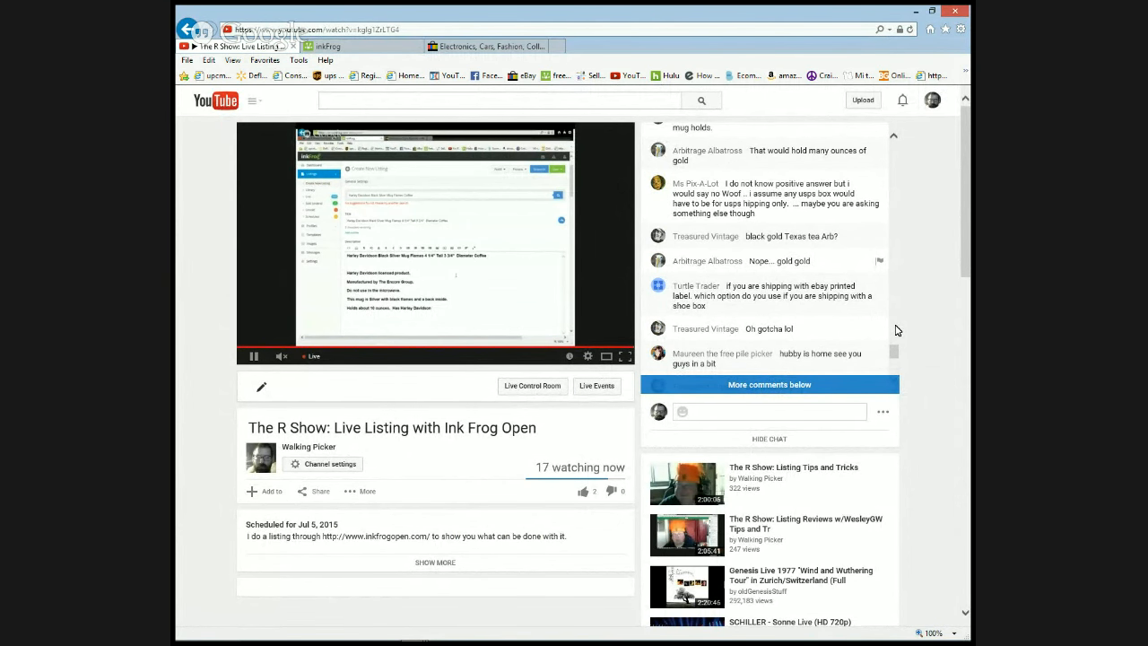
left_click(777, 393)
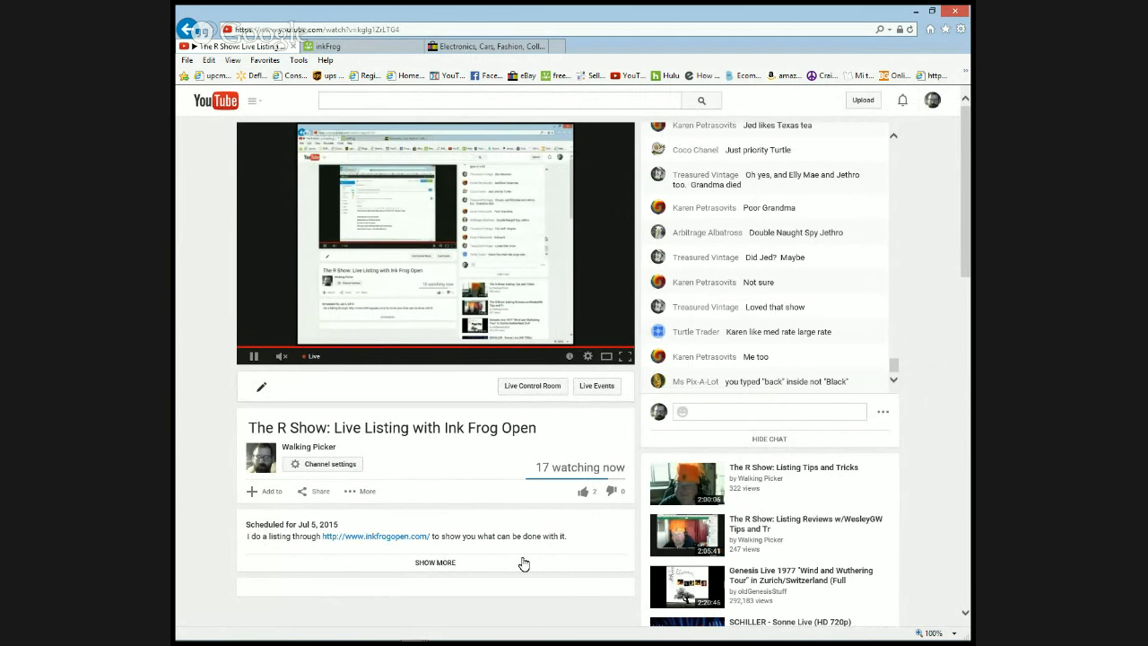
mouse_move(446, 643)
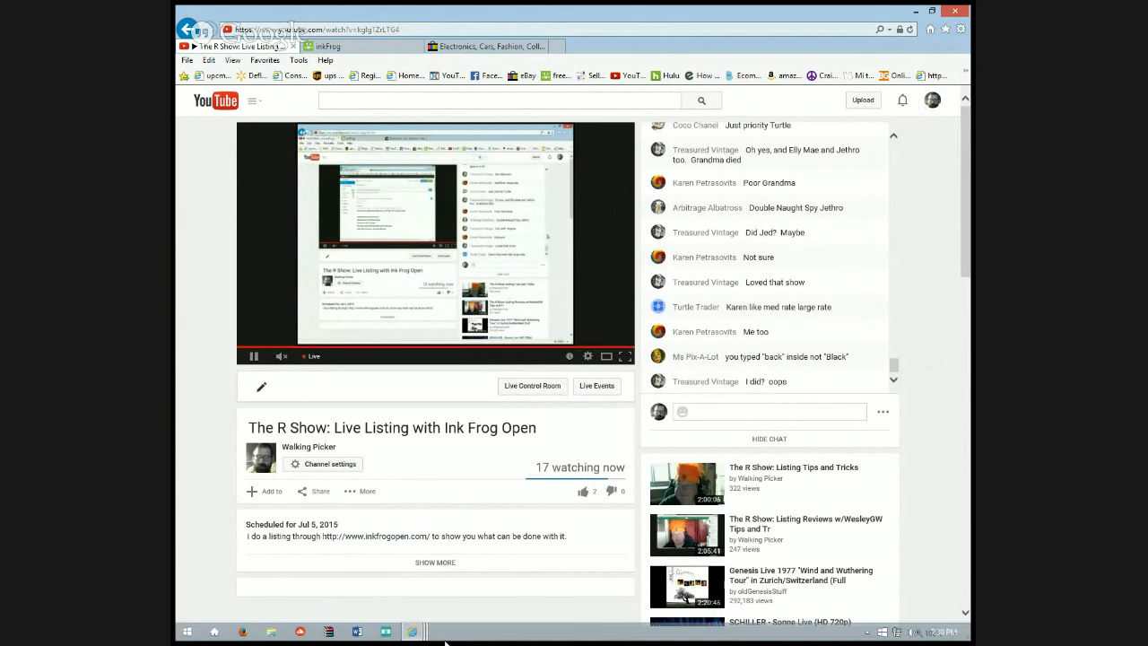
Return to the inkFrog listing form and finish the last description line with "written along the bottom."
left_click(332, 47)
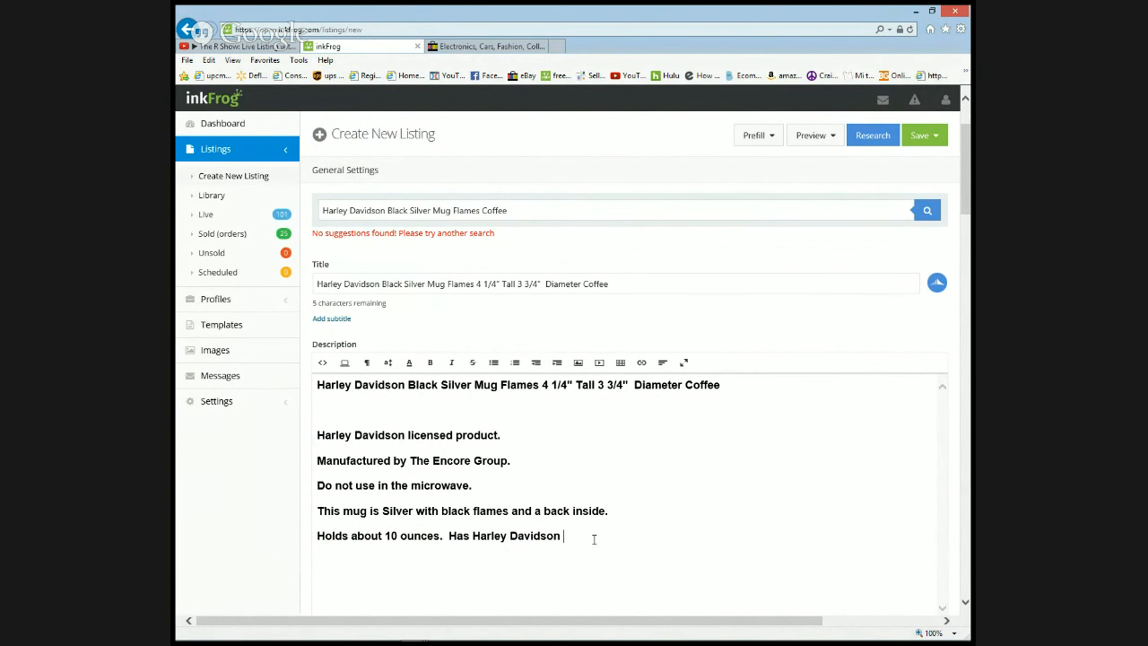
type("written along the bottom.")
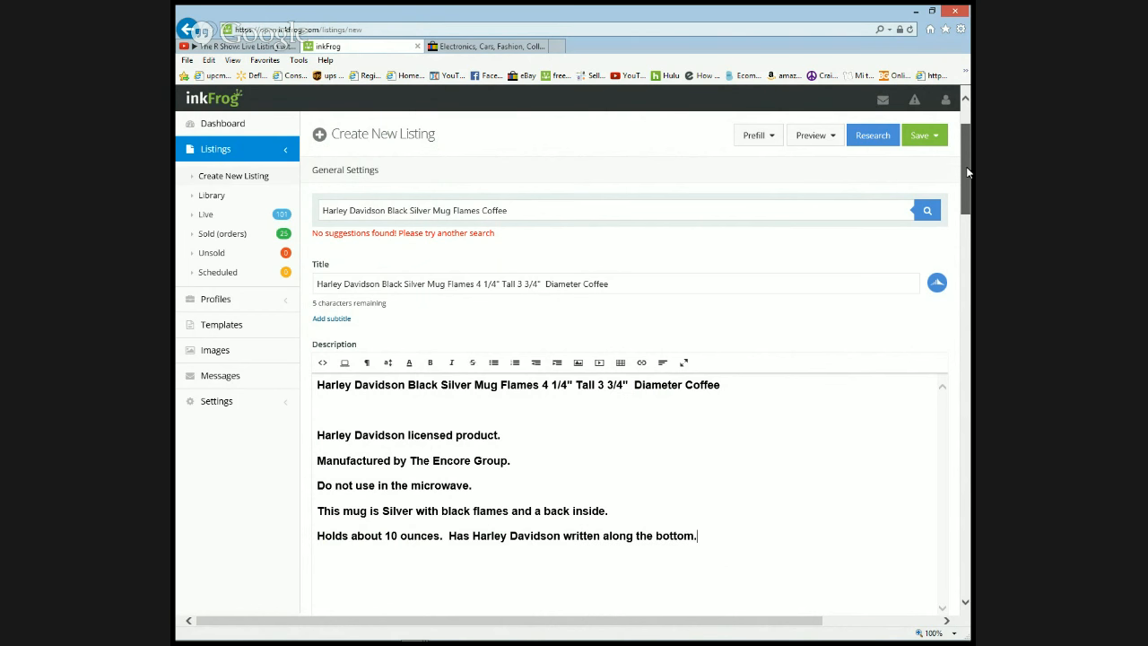
Enter "Does Not Apply" as the UPC product identifier and choose household as the folder to save the listing to
left_click_drag(967, 172, 966, 190)
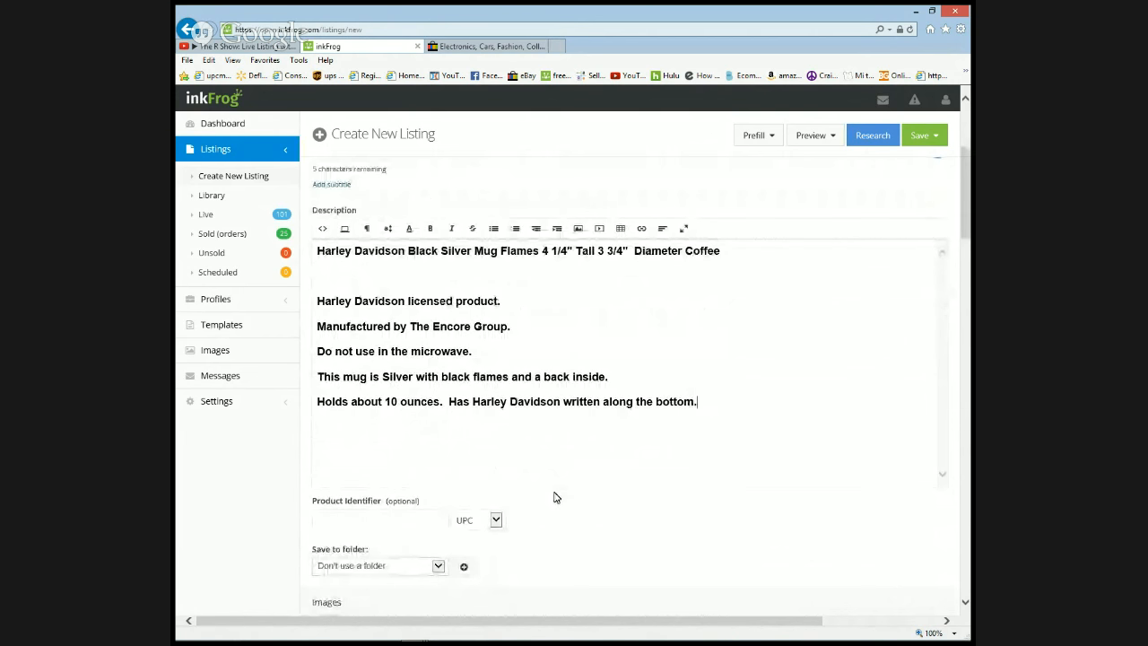
left_click(496, 521)
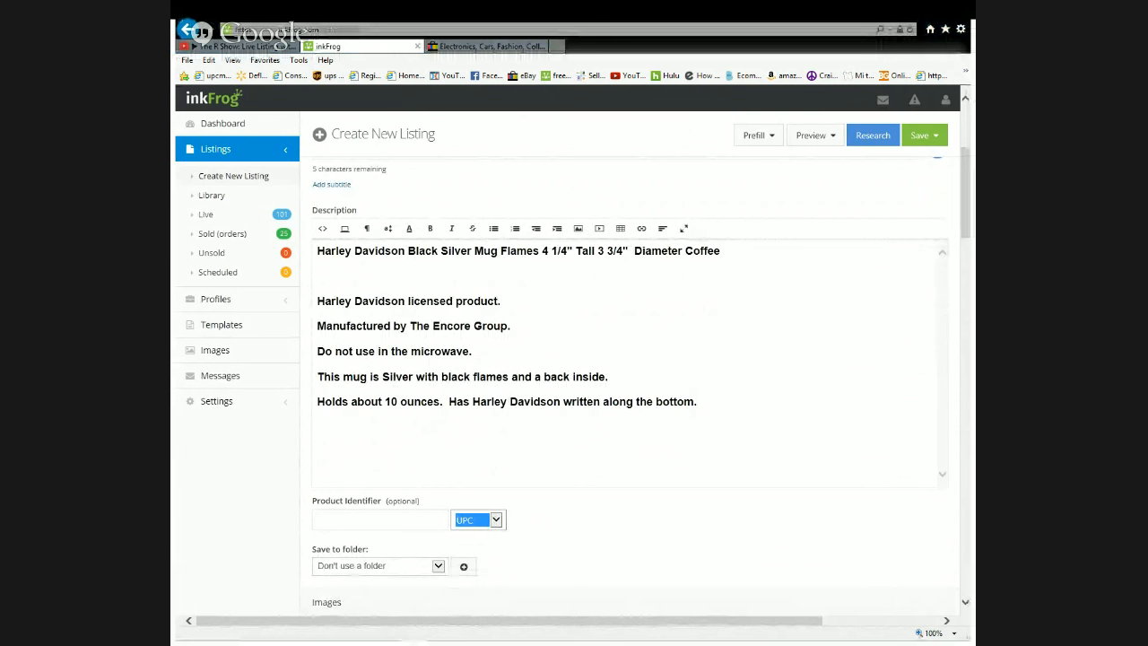
left_click(383, 522)
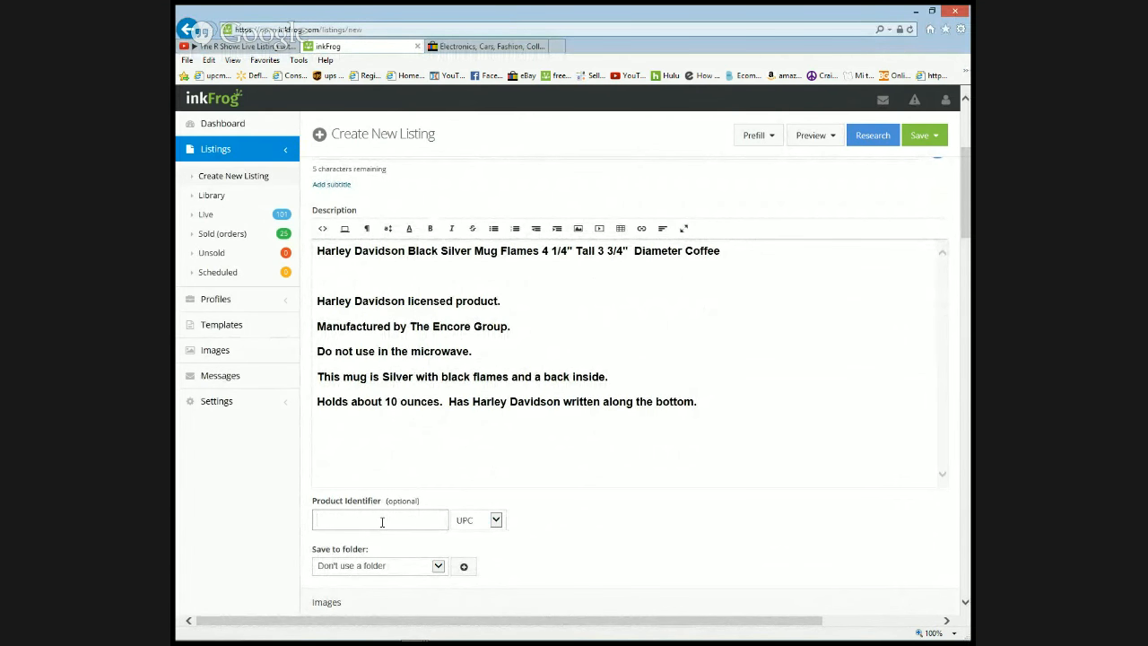
type("Does Not Apply")
left_click(439, 565)
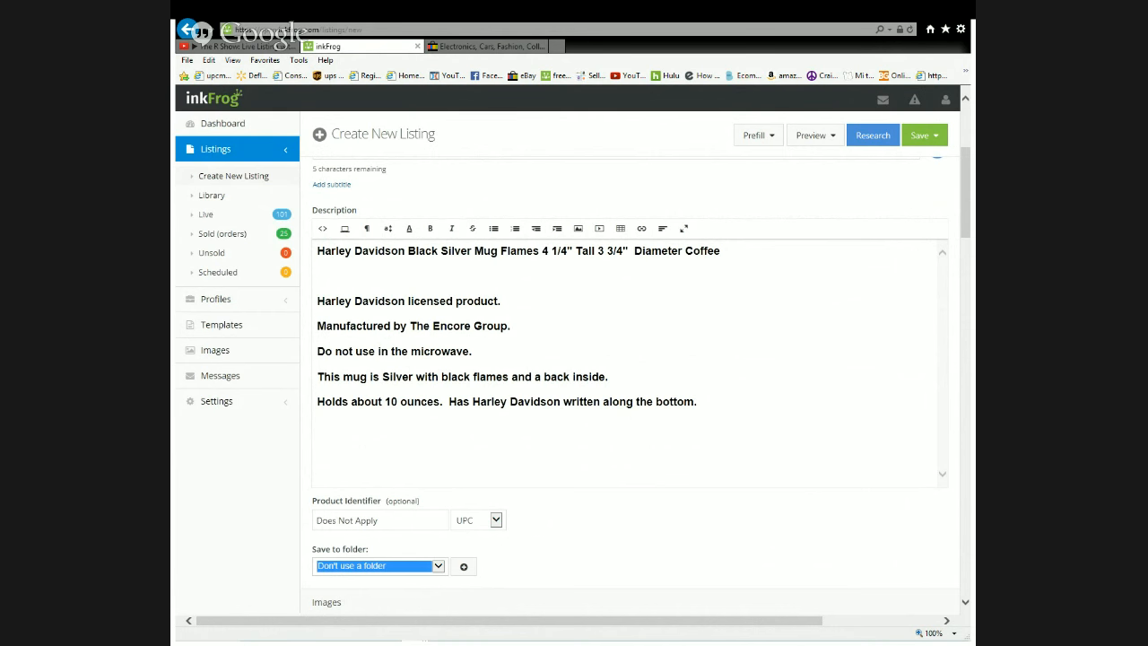
left_click(374, 578)
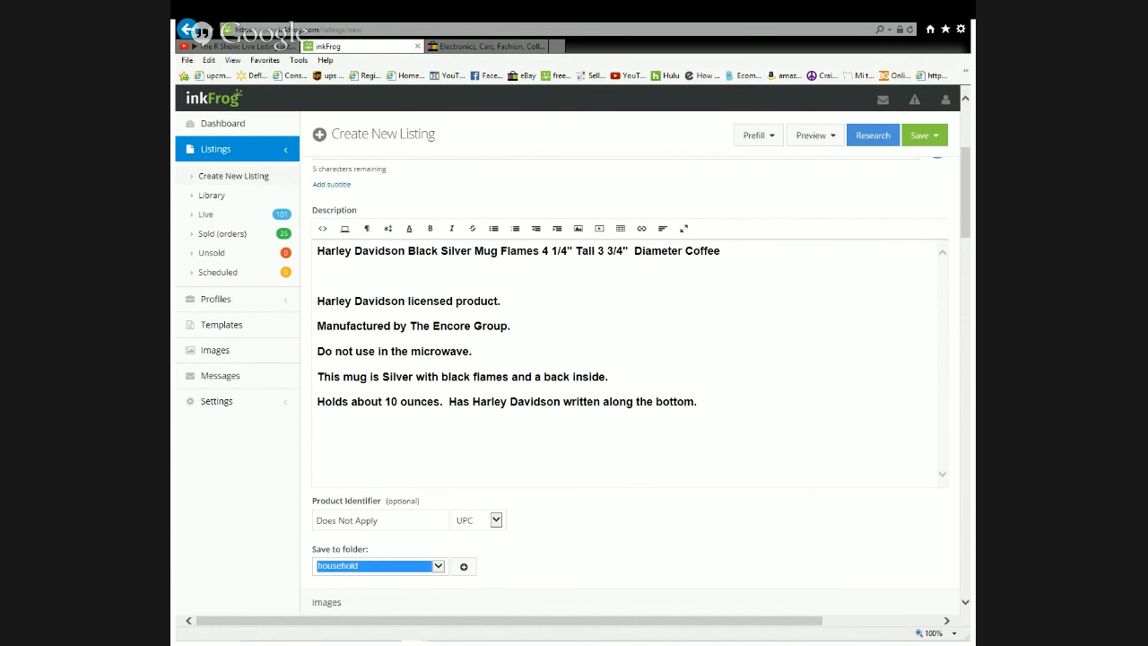
Insert the missing letter l in the description's mug color line so it ends with "black inside."
left_click(553, 375)
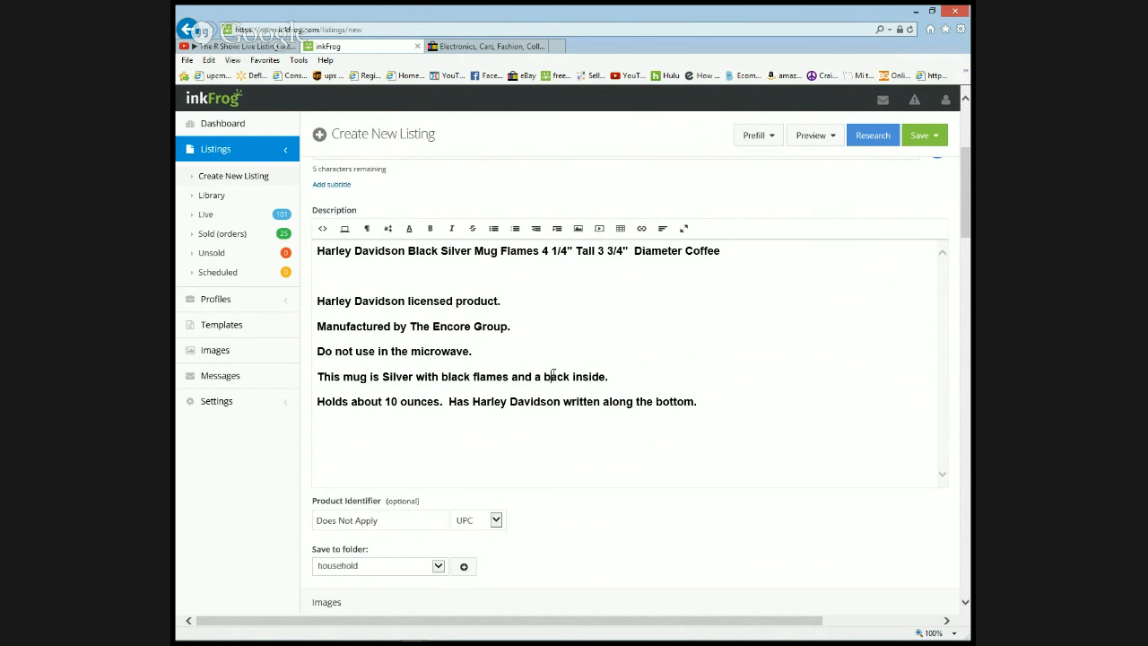
type("l")
Start uploading new images for the listing and open the Camera Uploads folder in Dropbox as the source
left_click_drag(966, 204, 971, 254)
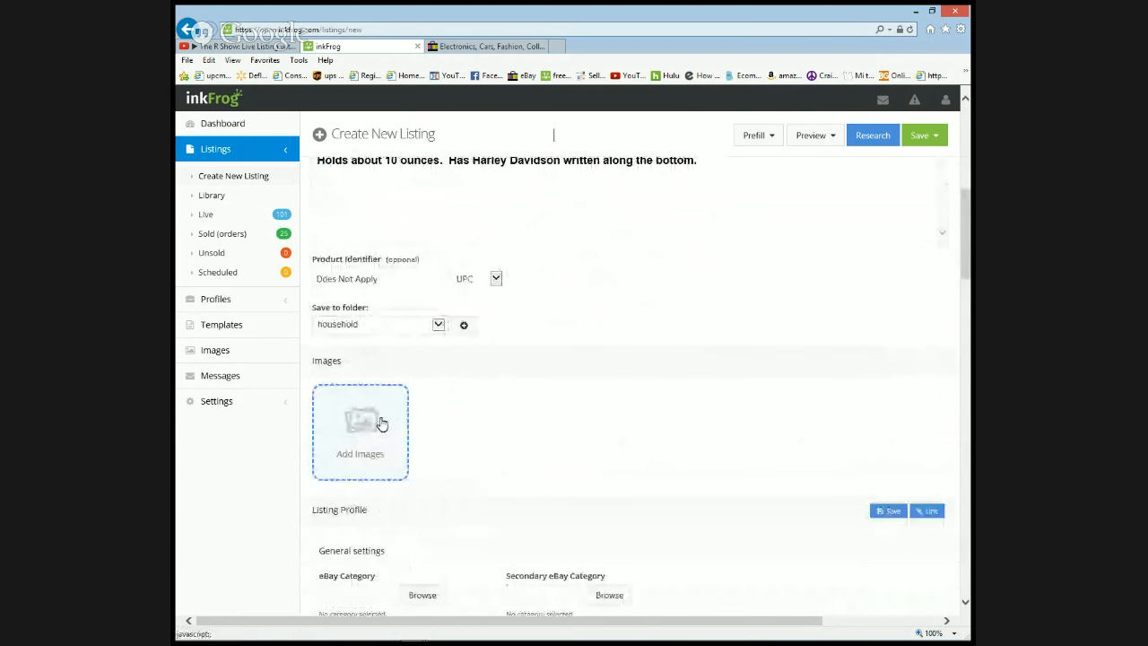
left_click(381, 426)
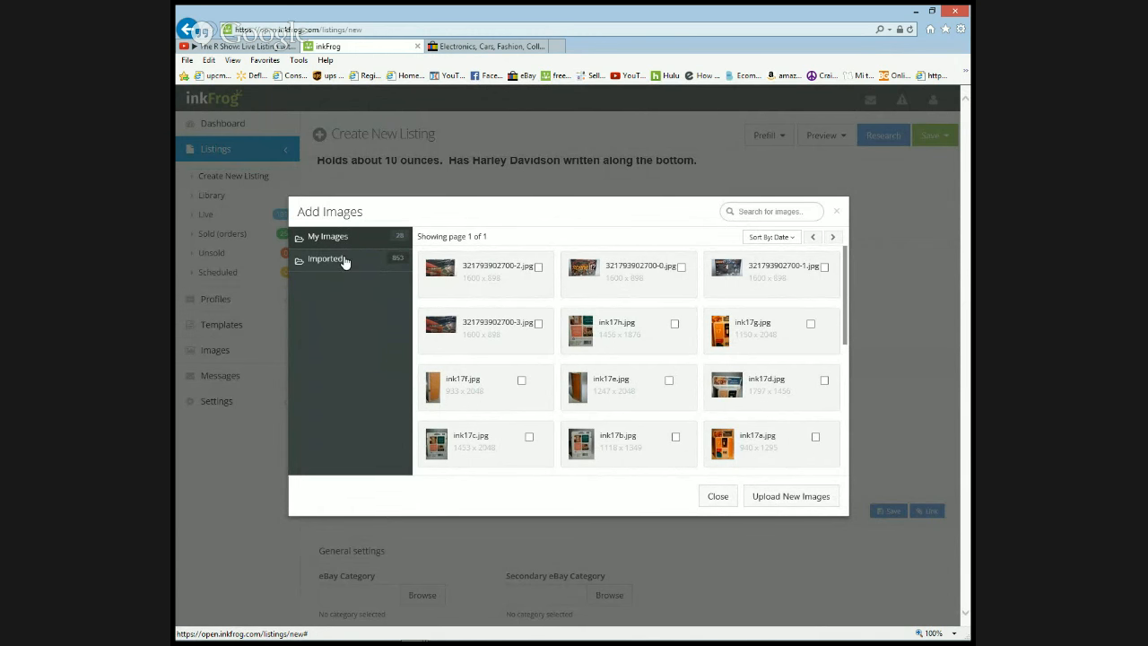
left_click(839, 214)
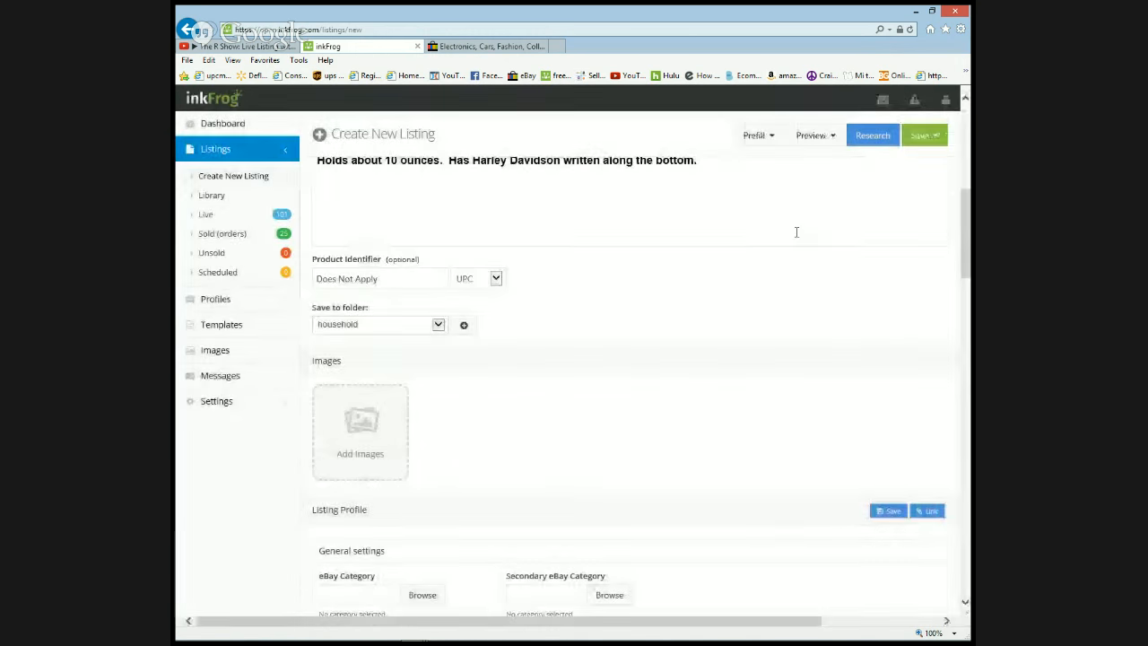
left_click(363, 431)
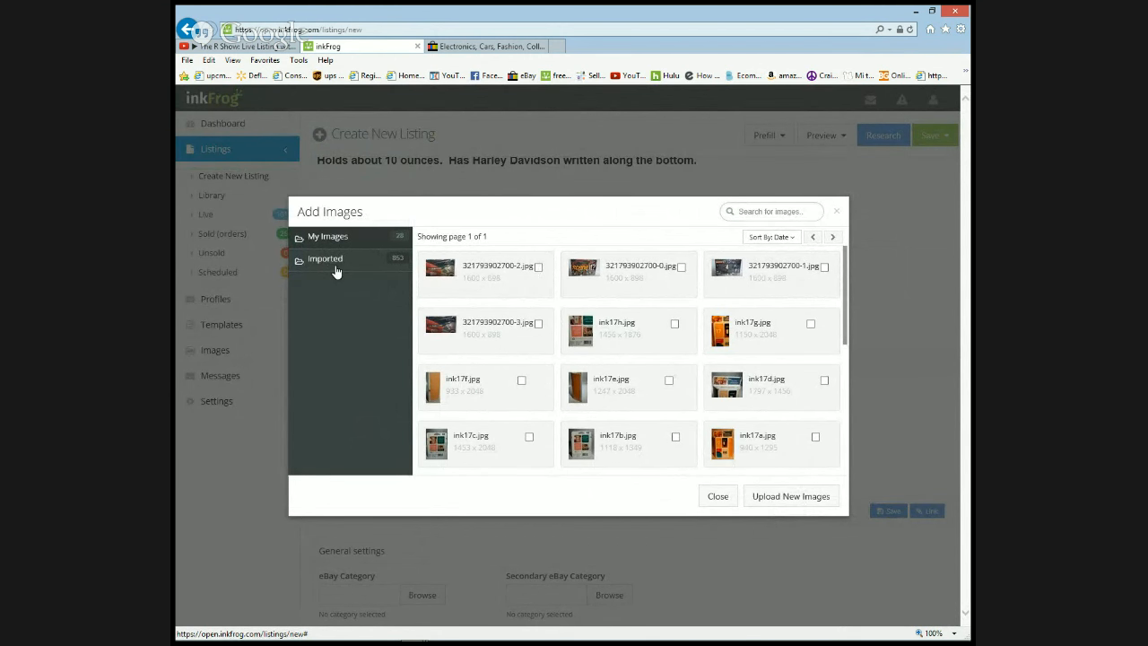
left_click(781, 500)
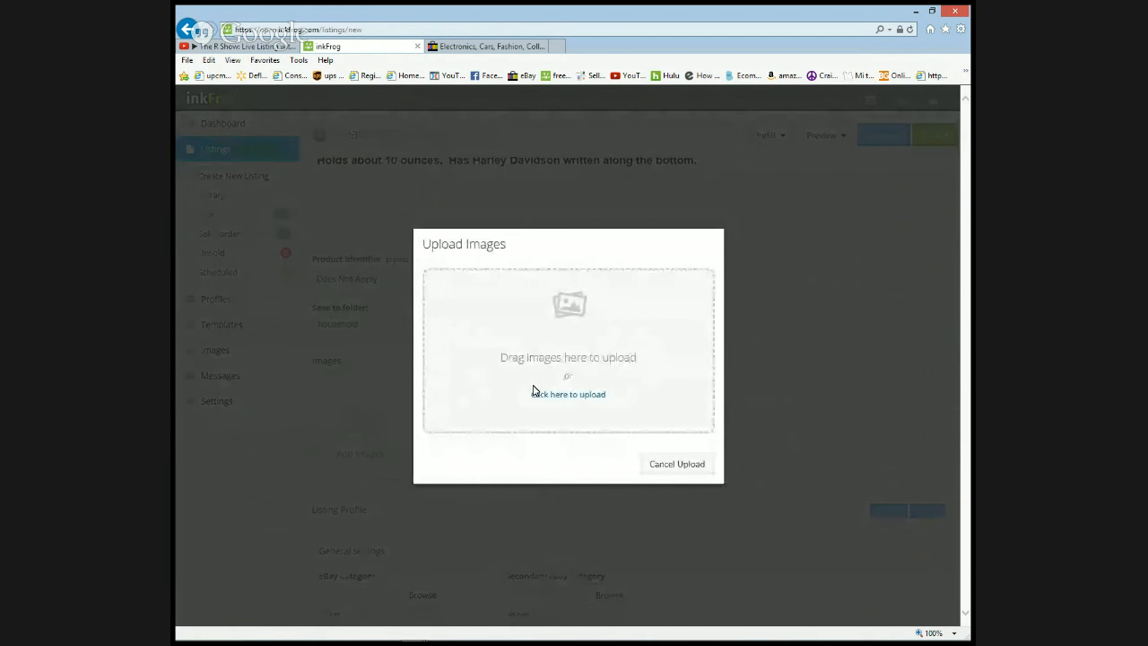
left_click(558, 396)
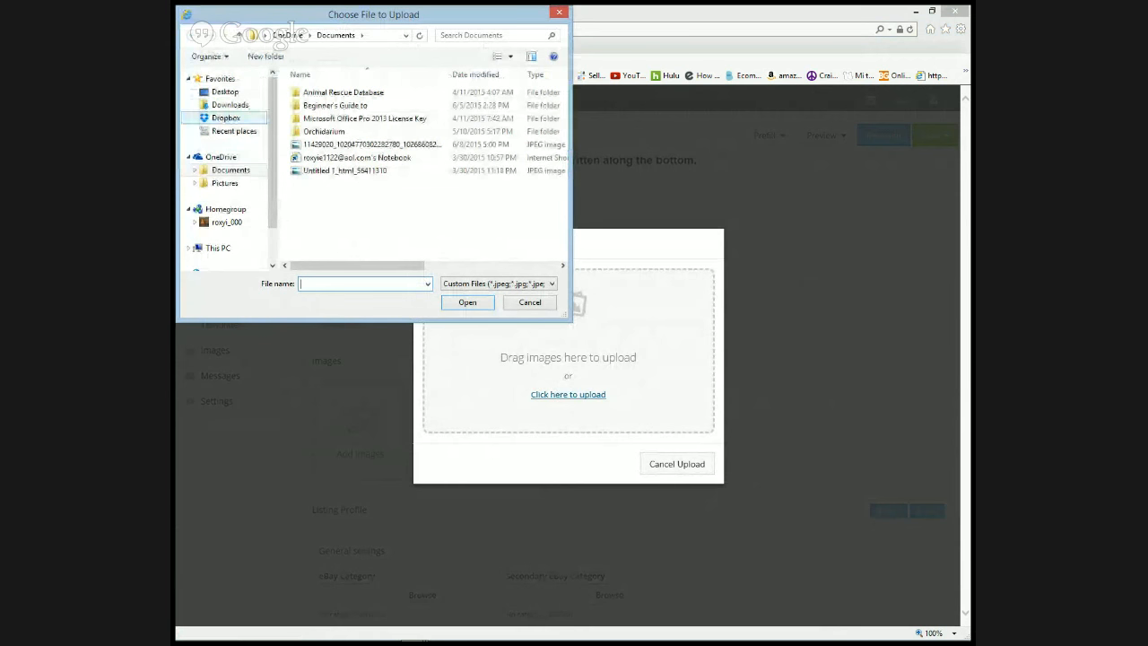
left_click(226, 117)
left_click(330, 106)
double_click(330, 105)
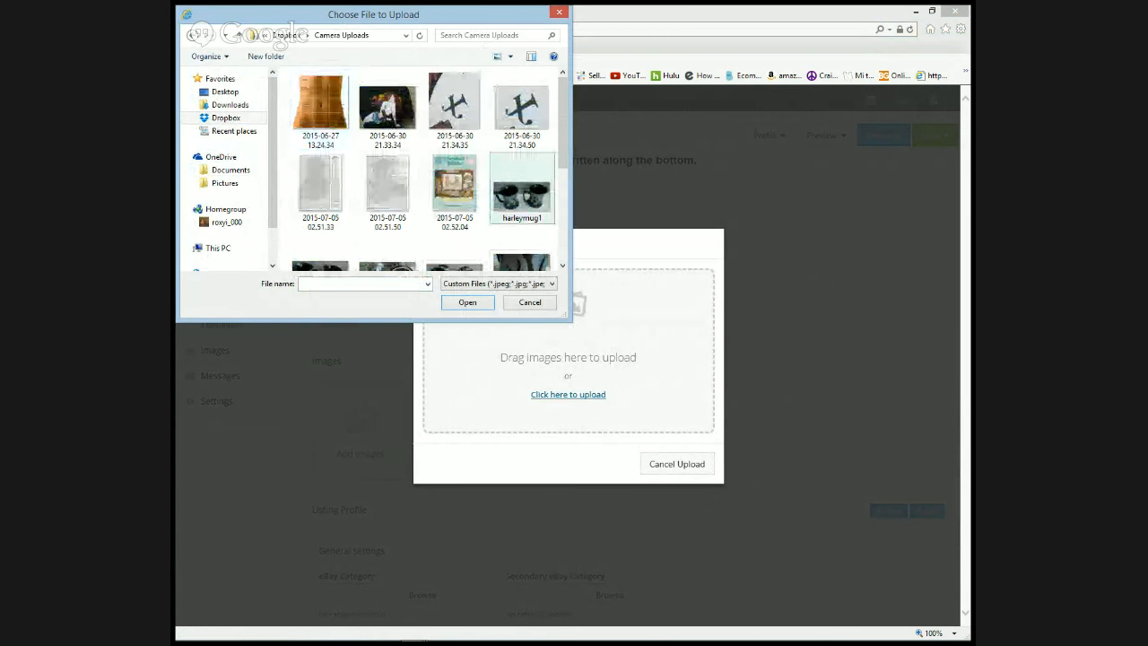
Select the ten mug photos from harleymug1 through harleymug10label and upload them to the My Images folder
scroll(440, 134, "down", 1)
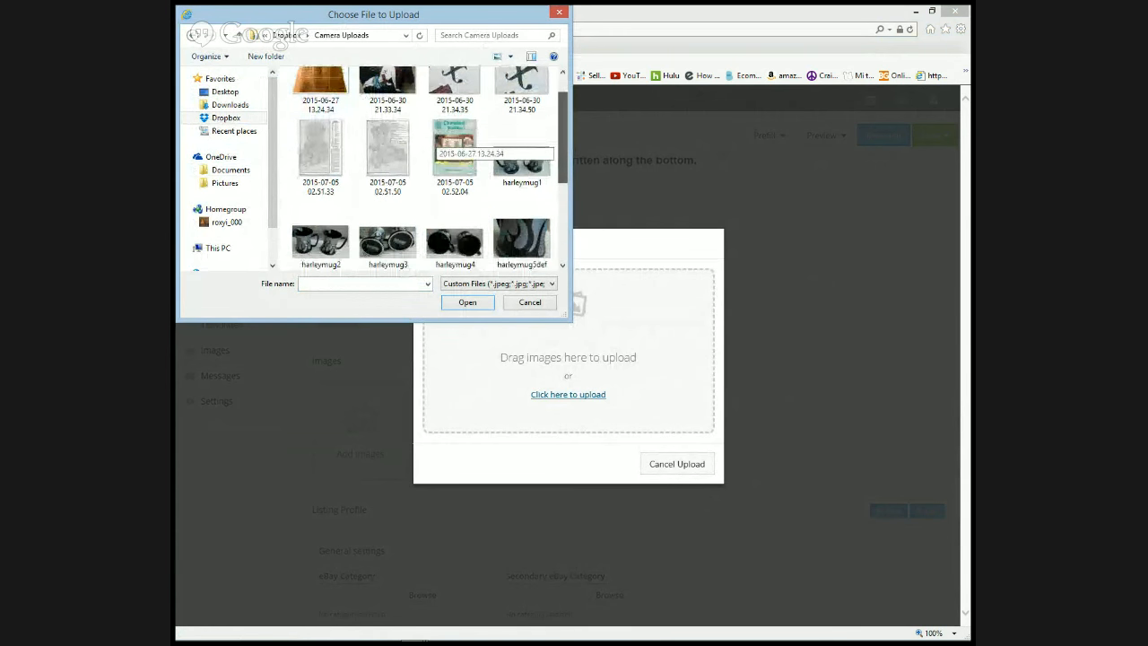
scroll(579, 182, "down", 2)
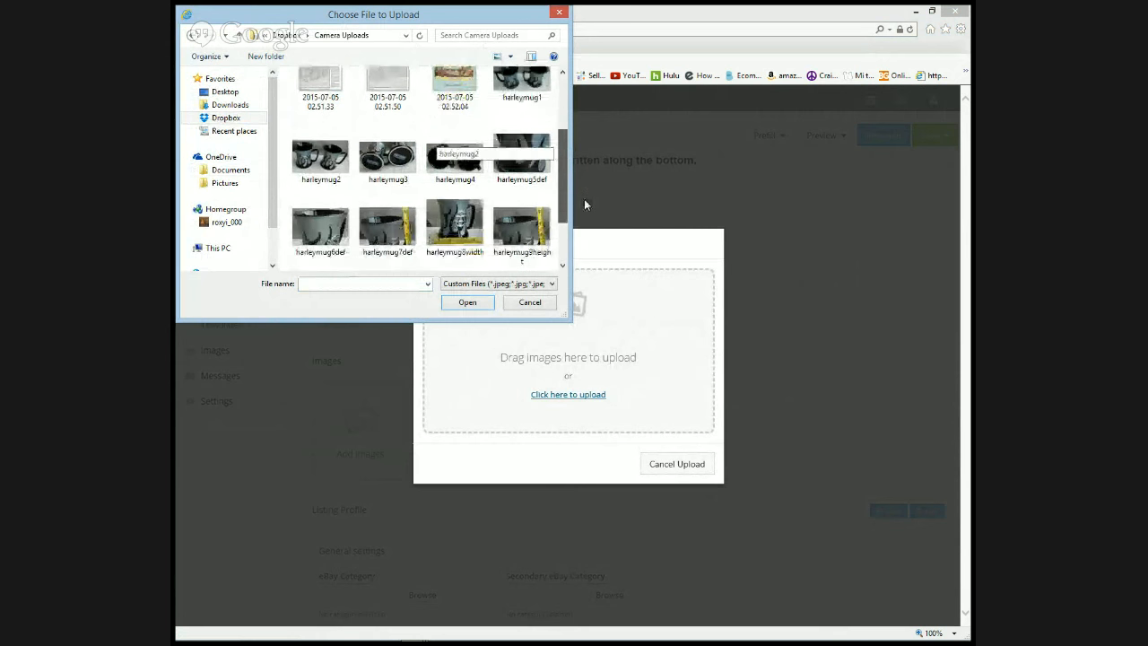
scroll(585, 205, "down", 2)
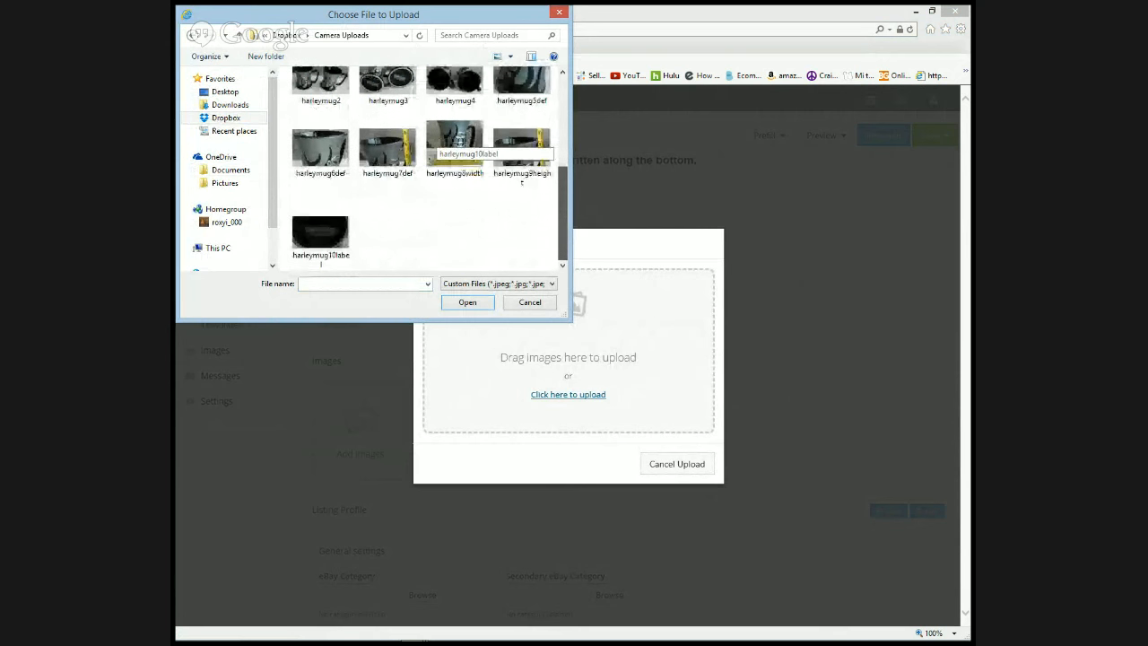
scroll(453, 142, "up", 1)
scroll(430, 139, "up", 3)
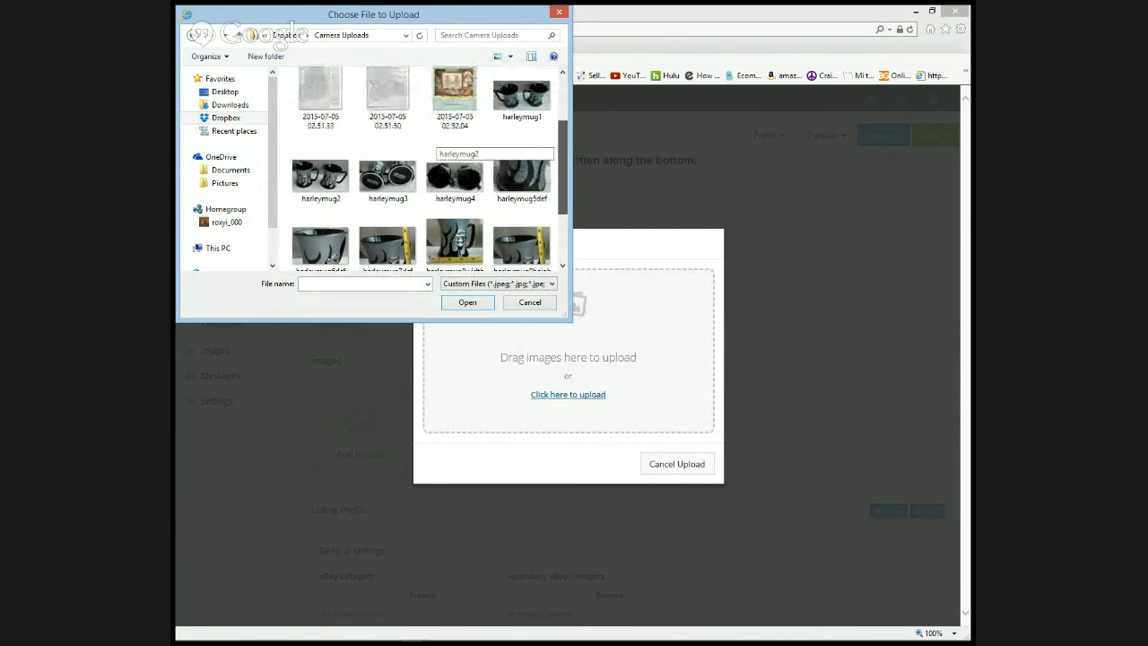
scroll(430, 139, "up", 3)
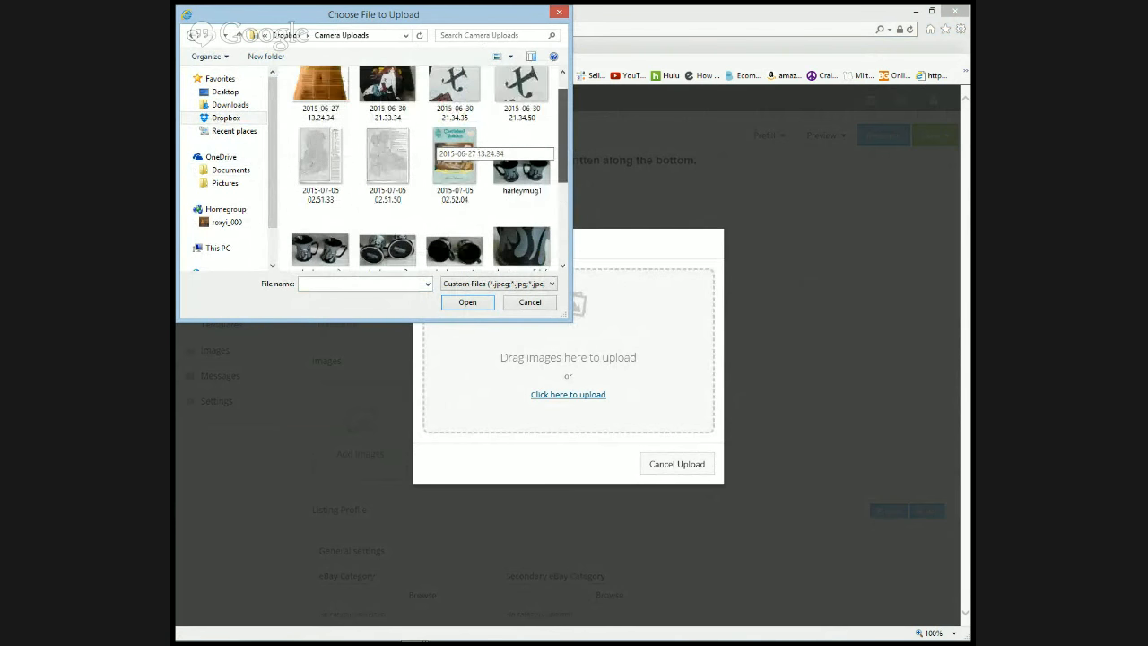
scroll(574, 163, "down", 3)
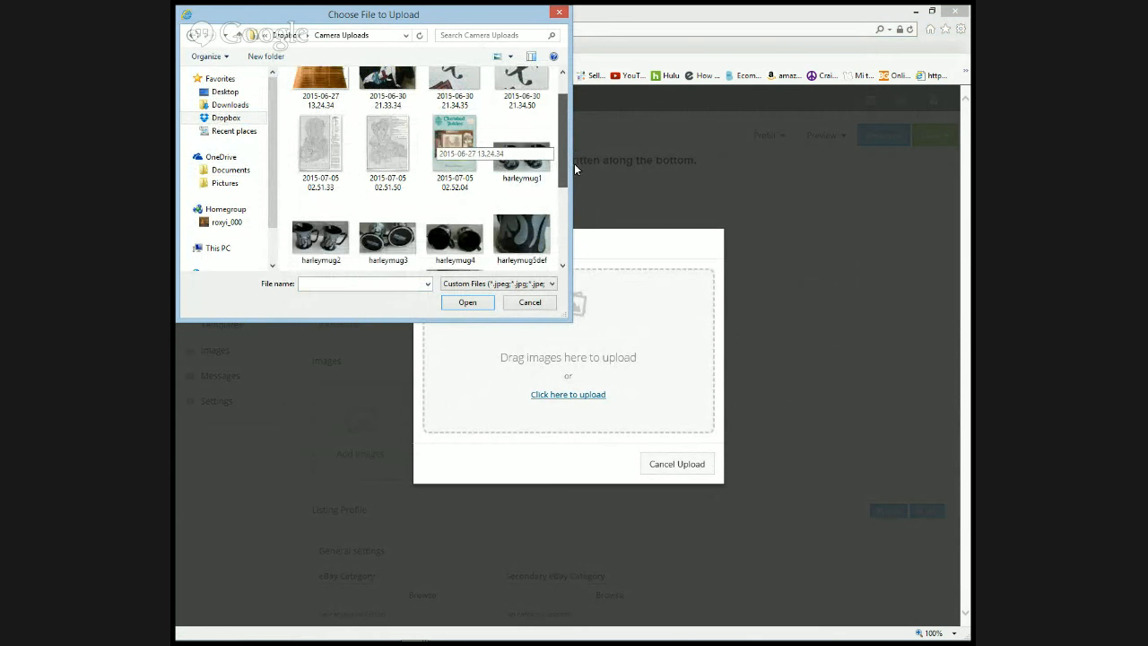
left_click_drag(589, 179, 590, 184)
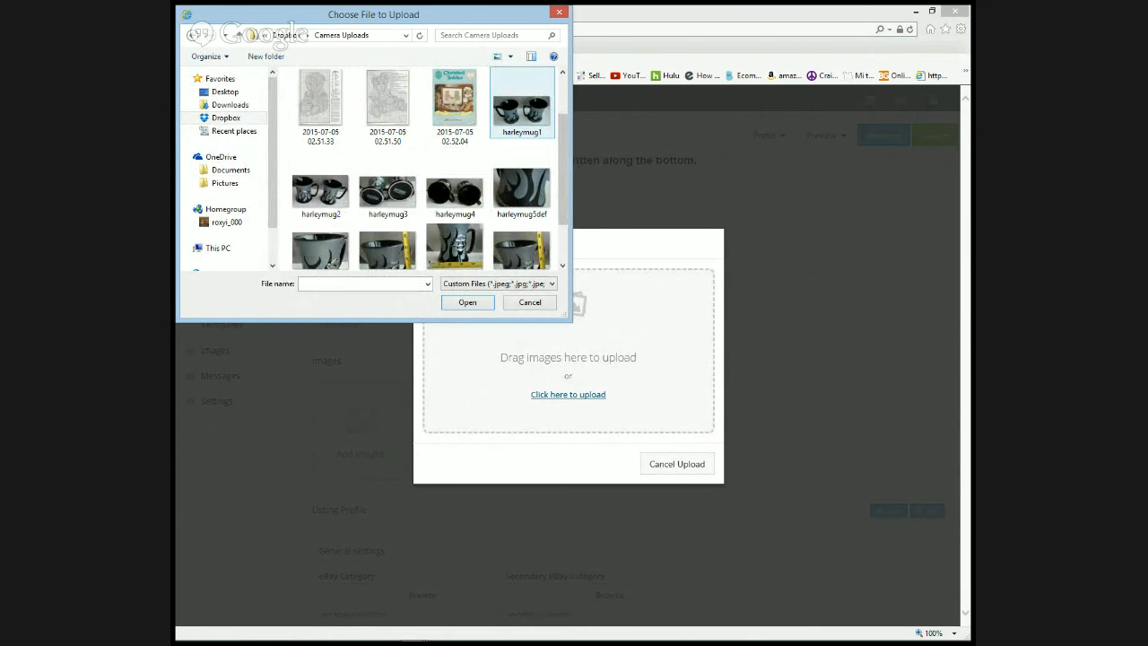
left_click(522, 106)
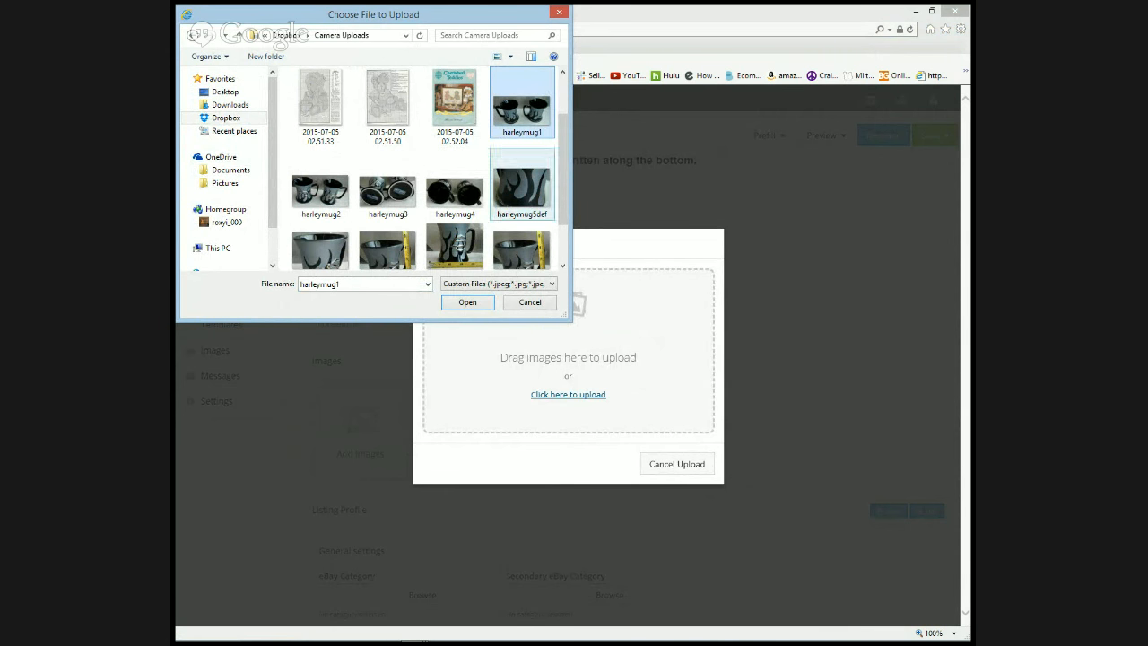
scroll(430, 169, "down", 2)
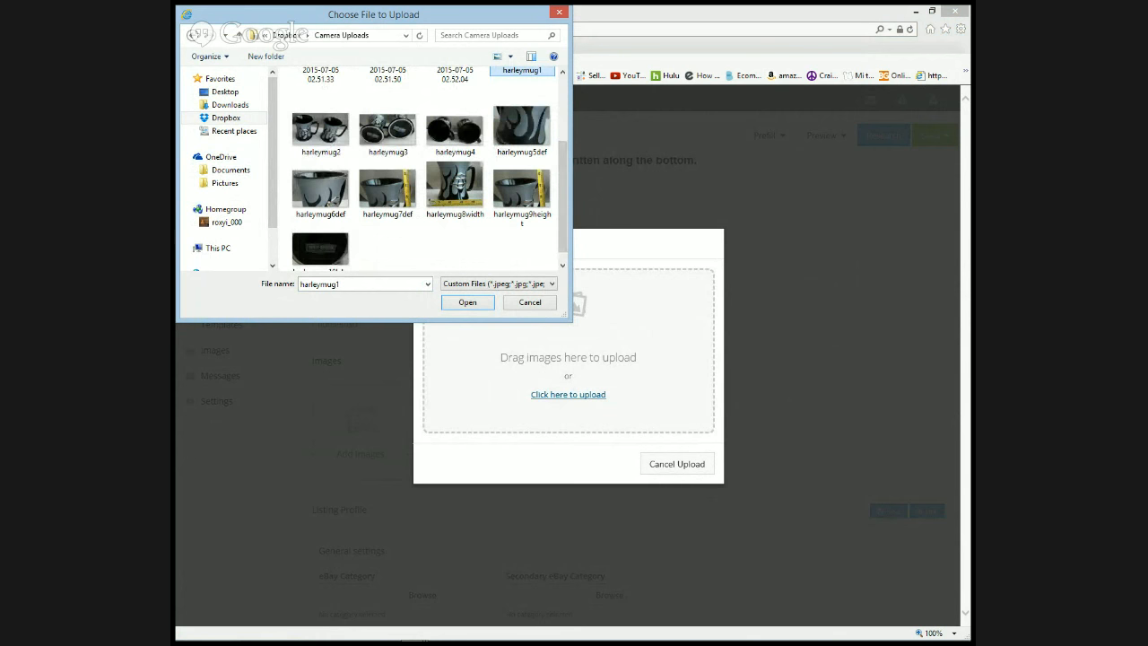
scroll(430, 169, "down", 1)
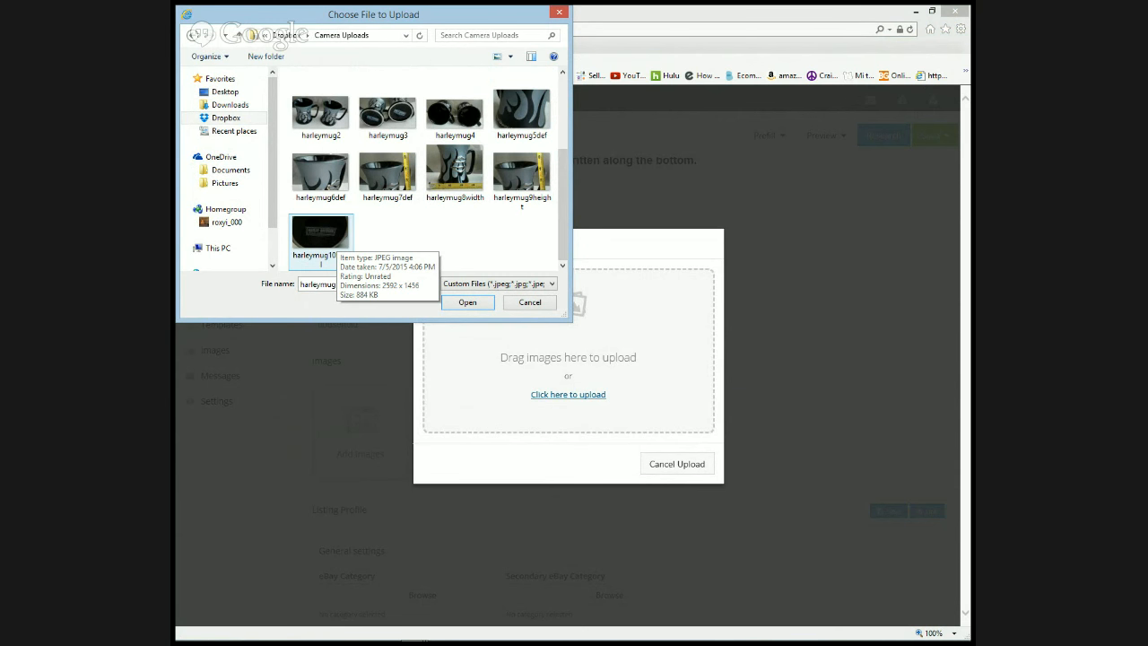
left_click(320, 235, "shift")
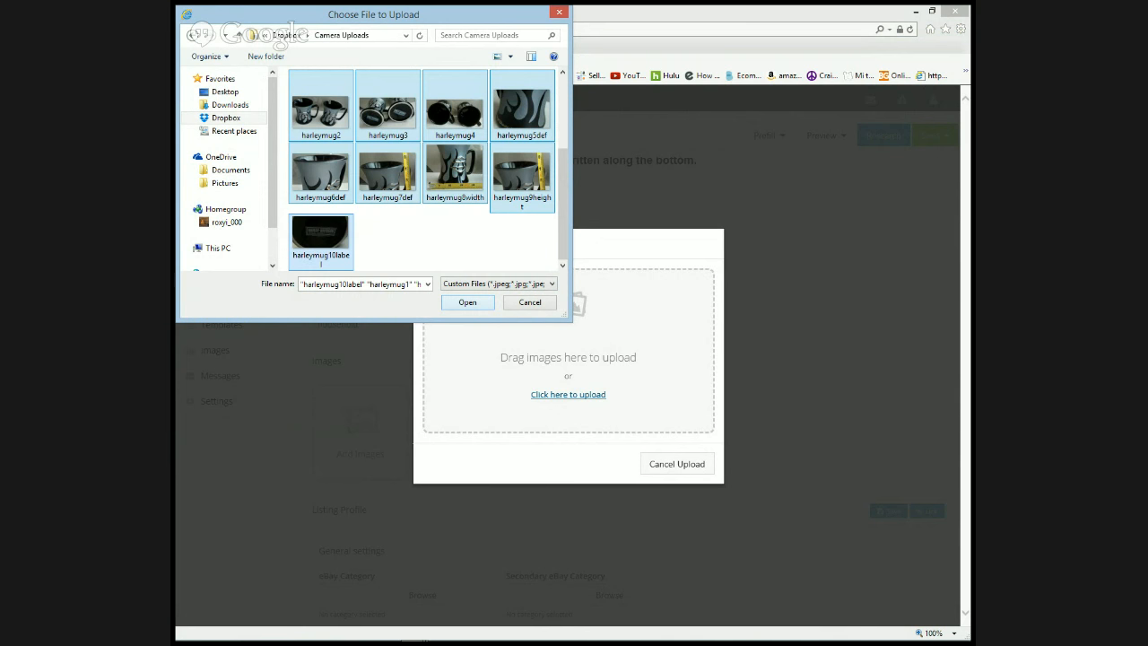
left_click(468, 302)
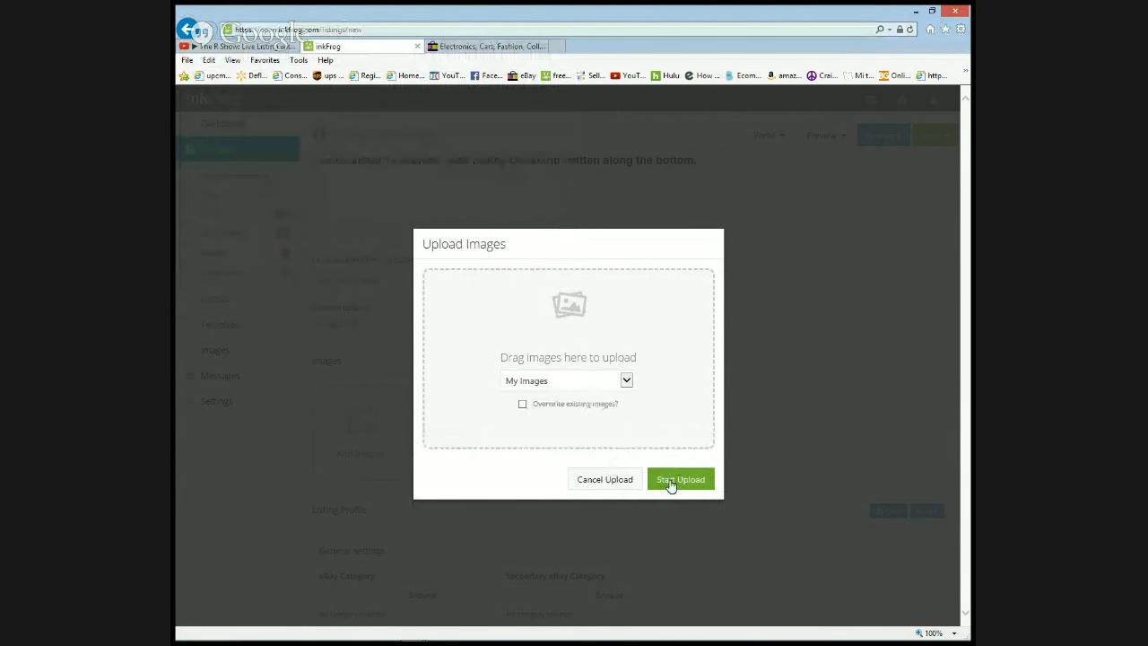
left_click(625, 382)
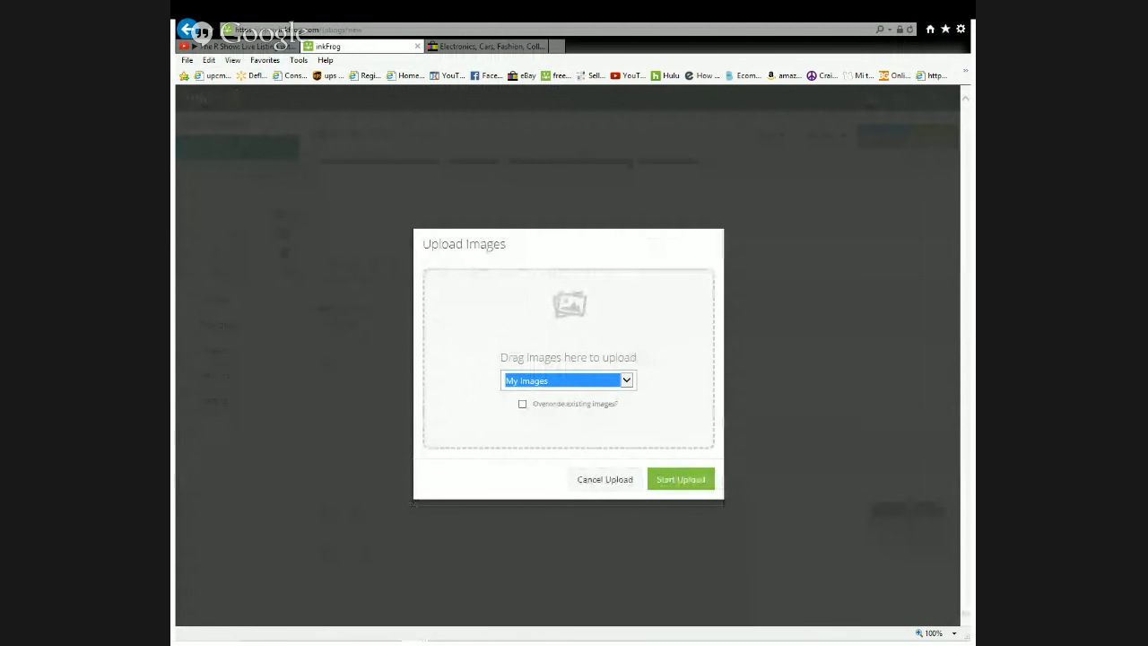
left_click(686, 478)
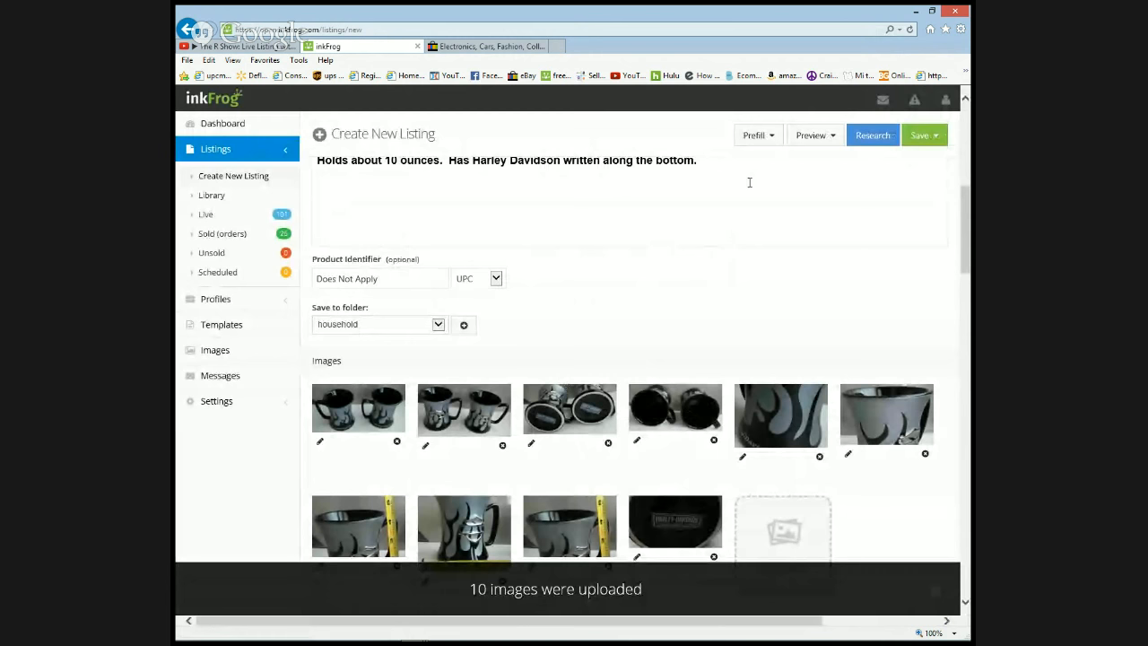
Change the description's opening to "Two Harley Davidson Black Silver Mugs" and move the text from "Flames" onward to a separate line below
scroll(749, 182, "up", 3)
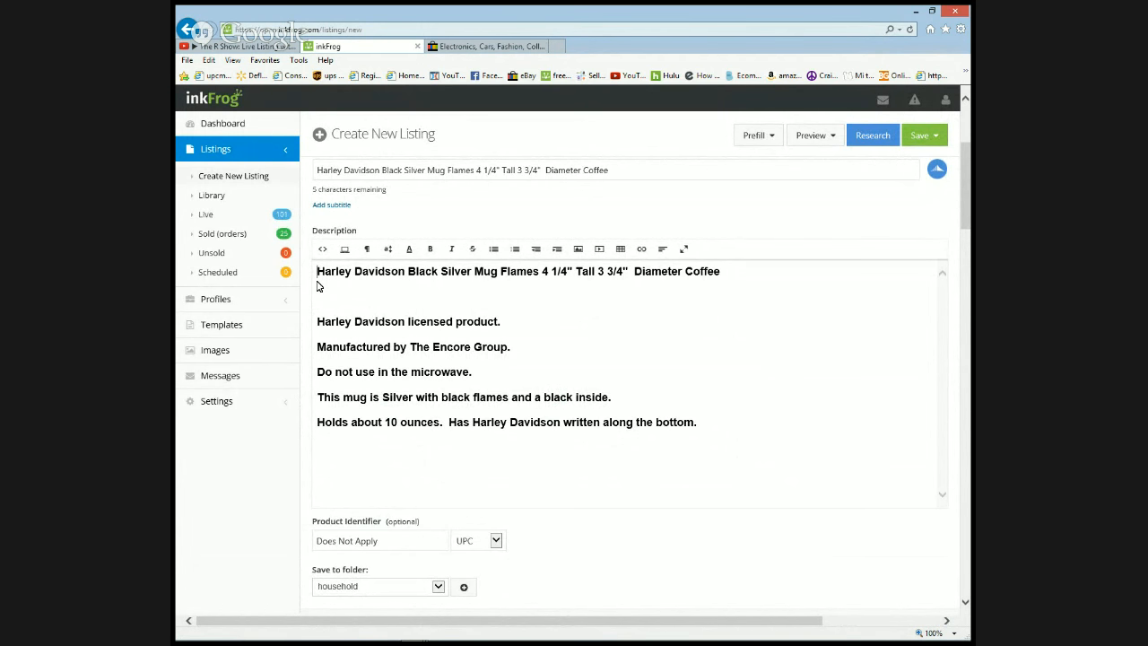
type("T")
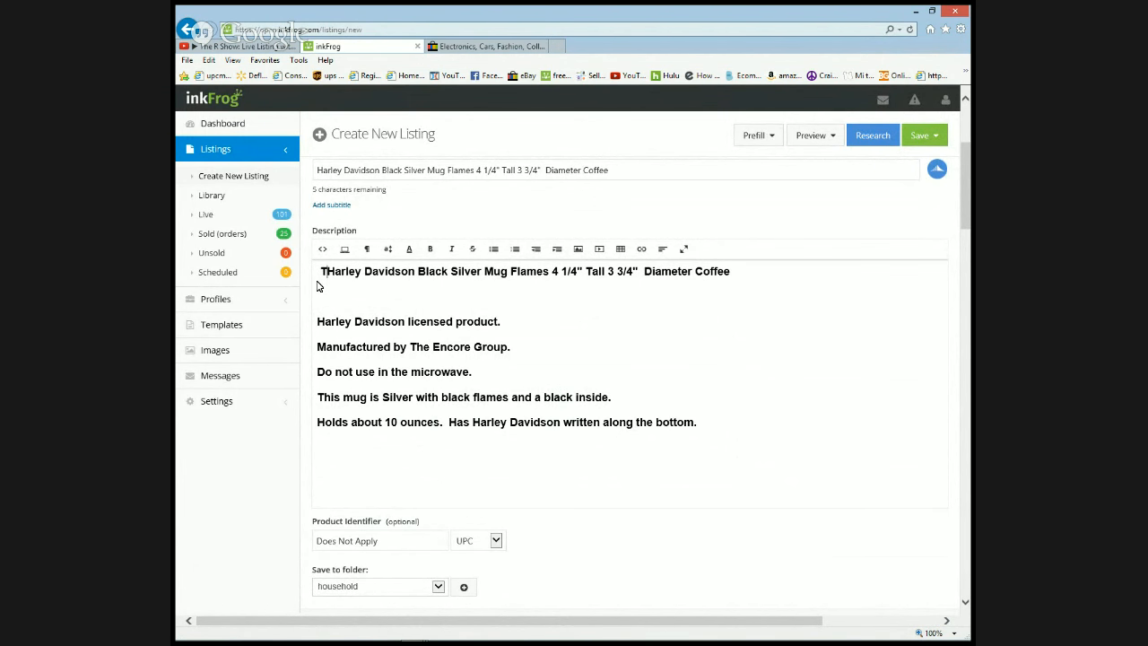
type("wo")
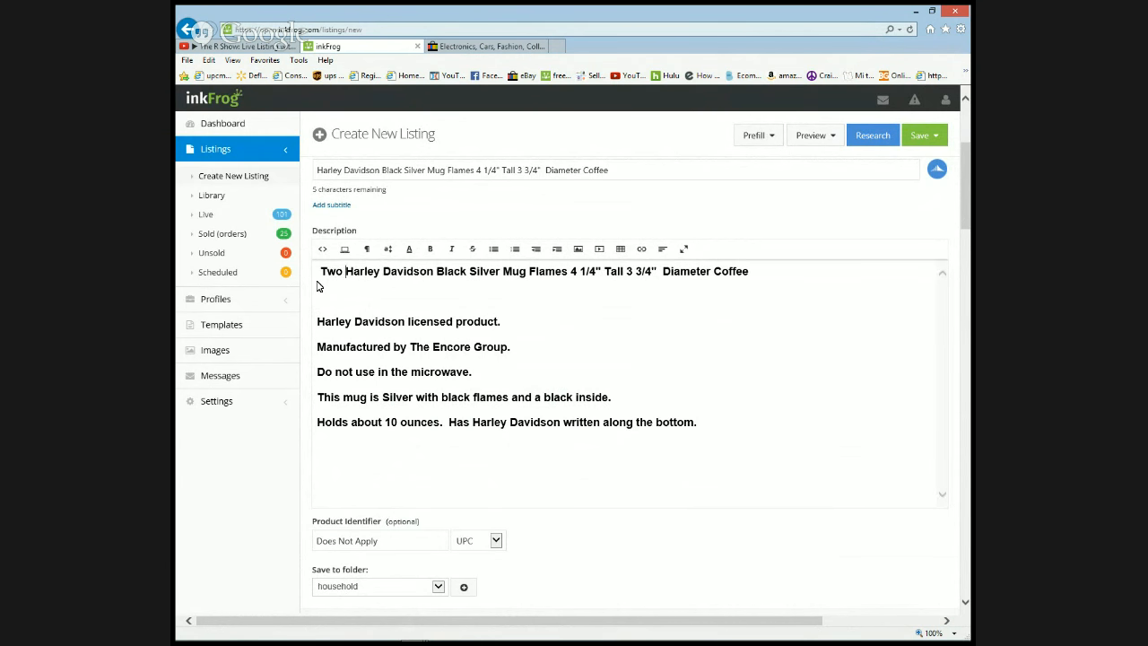
left_click(527, 274)
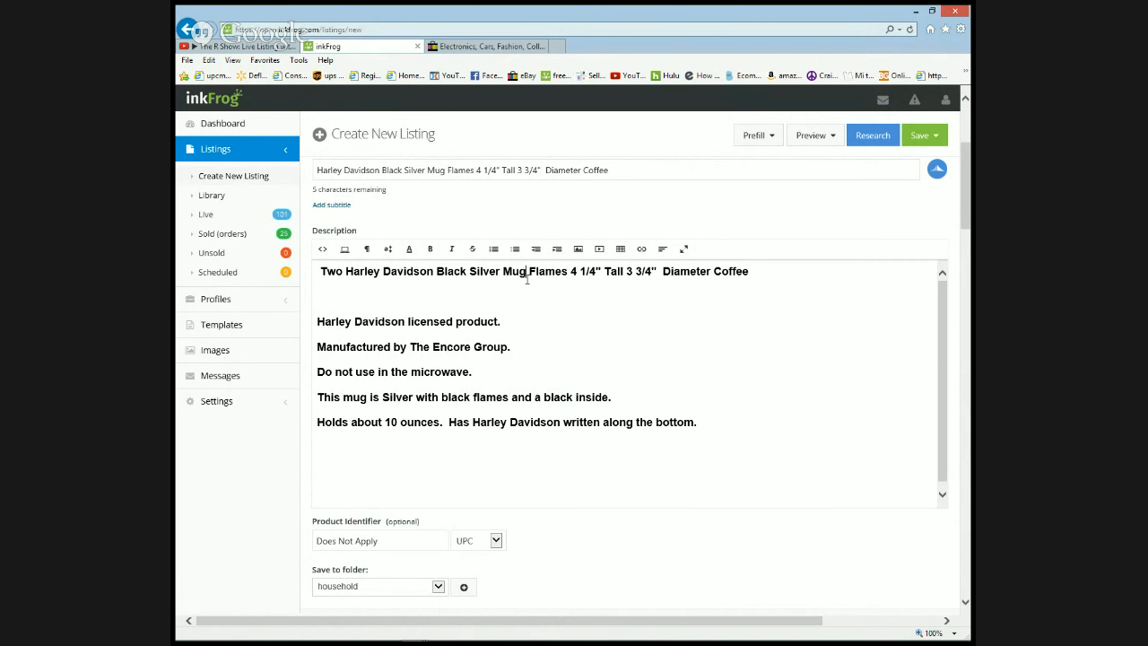
type("s")
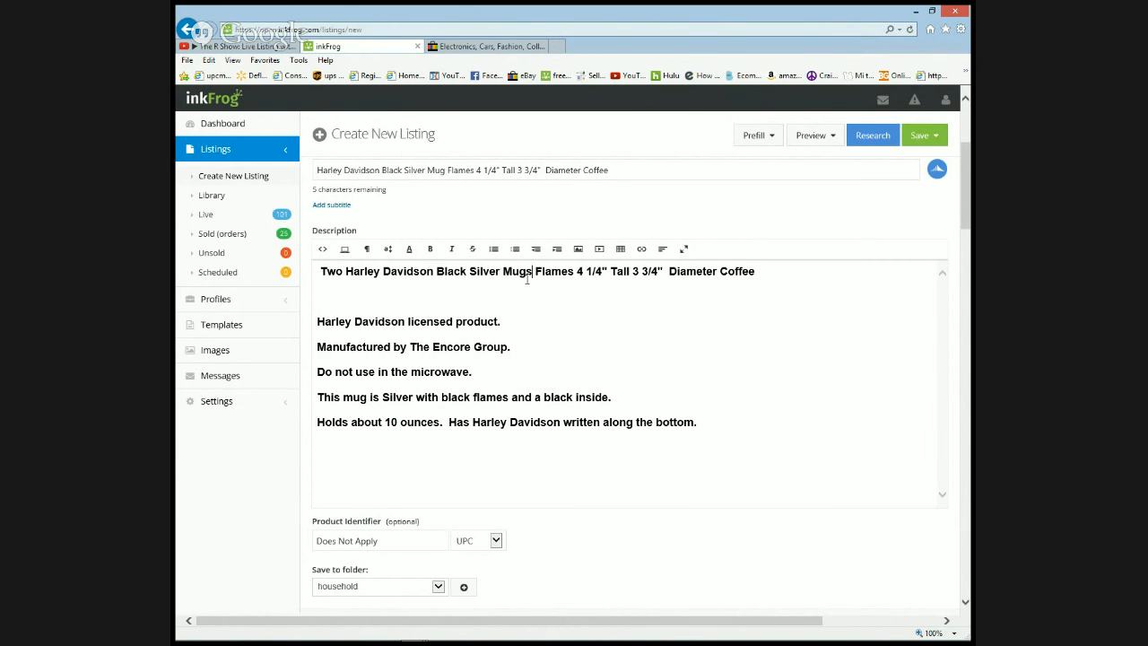
key("Return")
key("Return")
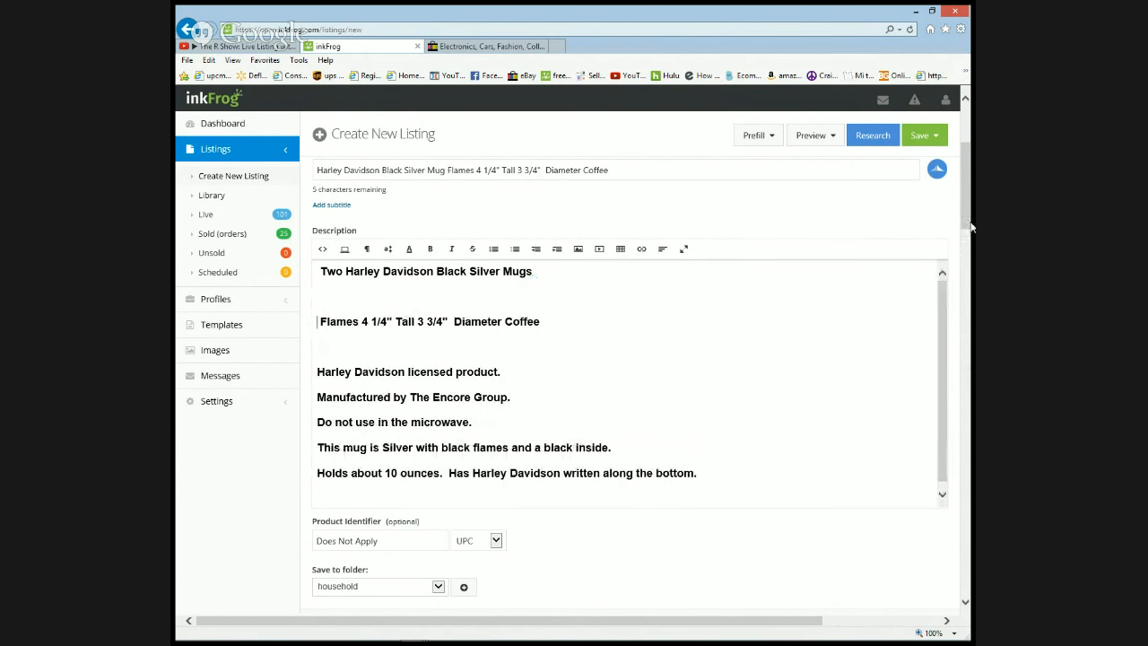
Insert "Two" before "Harley Davidson" in the product search phrase above the title
scroll(964, 188, "up", 2)
mouse_move(964, 185)
left_mouse_down()
mouse_move(966, 197)
mouse_move(960, 186)
left_mouse_up()
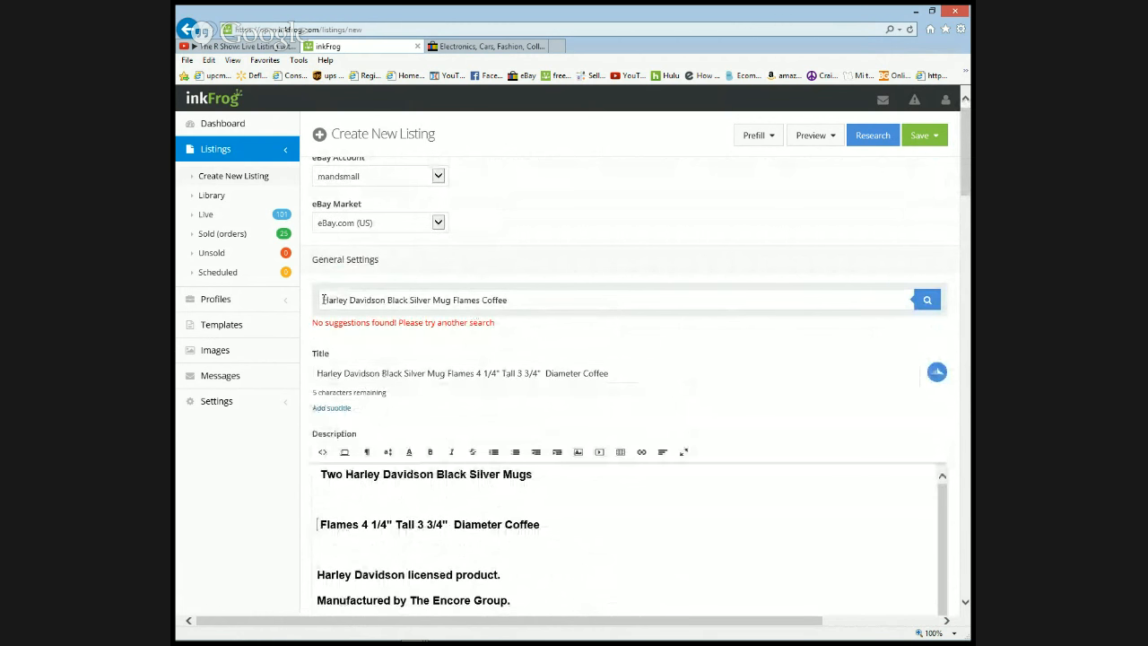
left_click(323, 300)
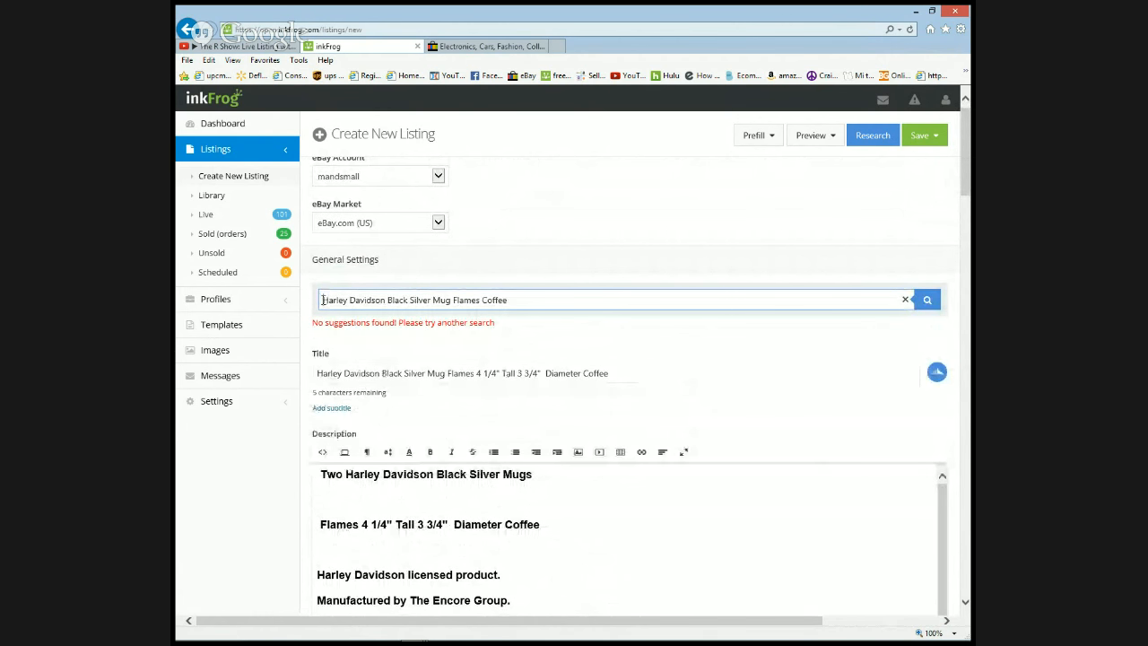
type("Two")
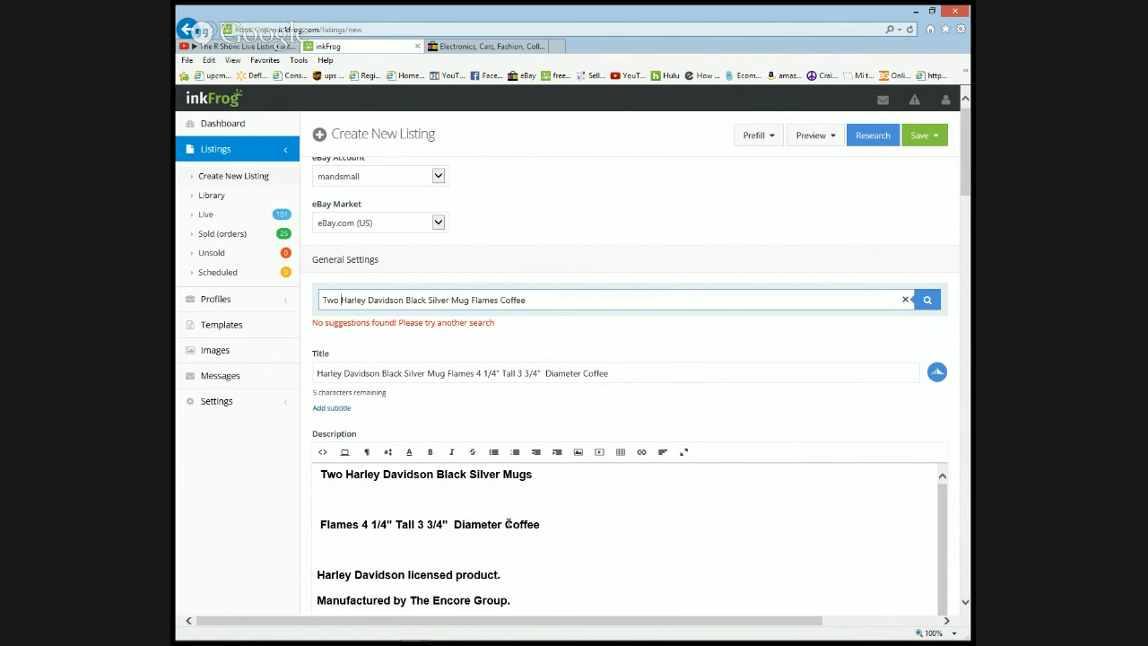
Remove "Coffee" from the description's dimensions line and add it after "Mugs" on the first line
left_click_drag(506, 525, 544, 528)
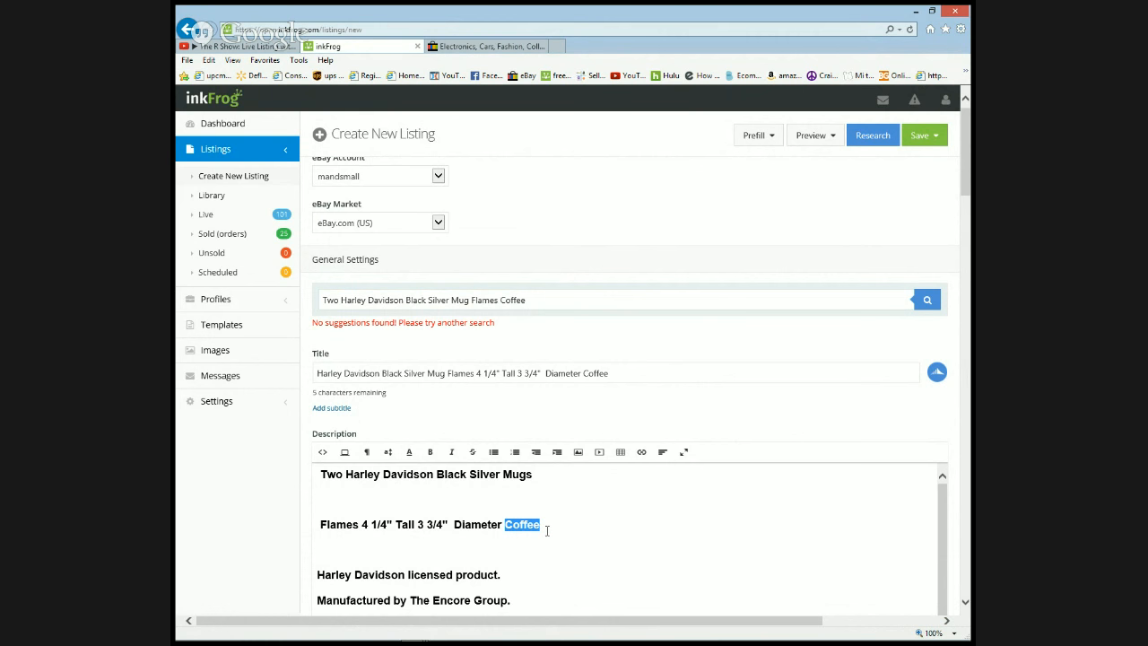
key("Delete")
type("Coffee")
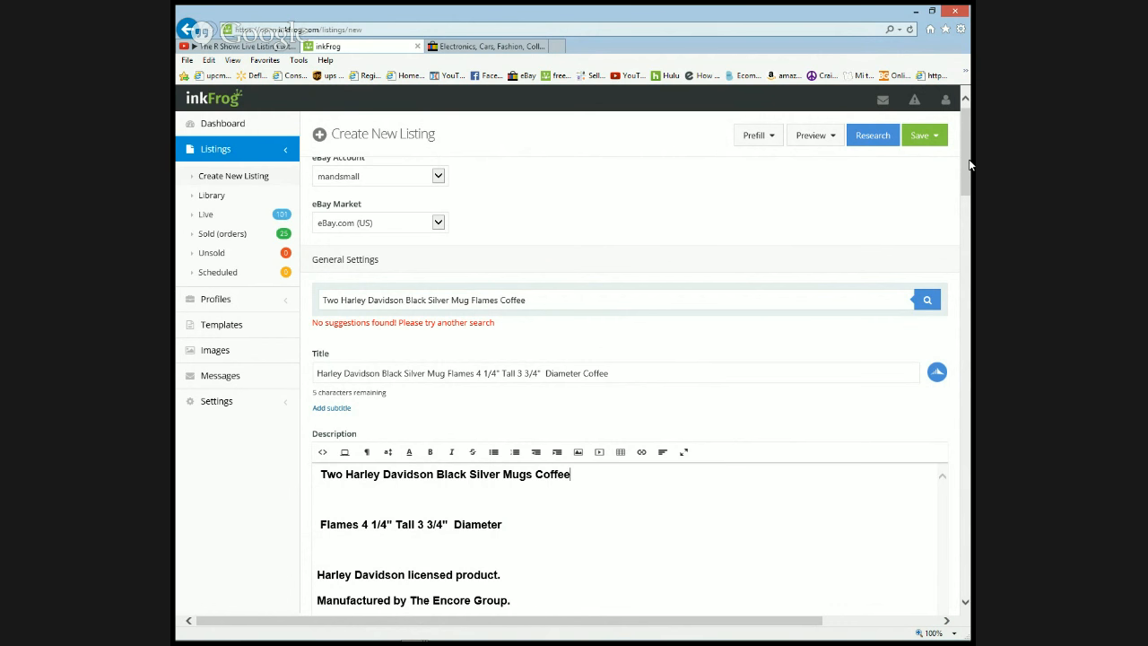
Try to link a saved listing profile to the new listing, and close the dialog
left_click_drag(967, 164, 921, 260)
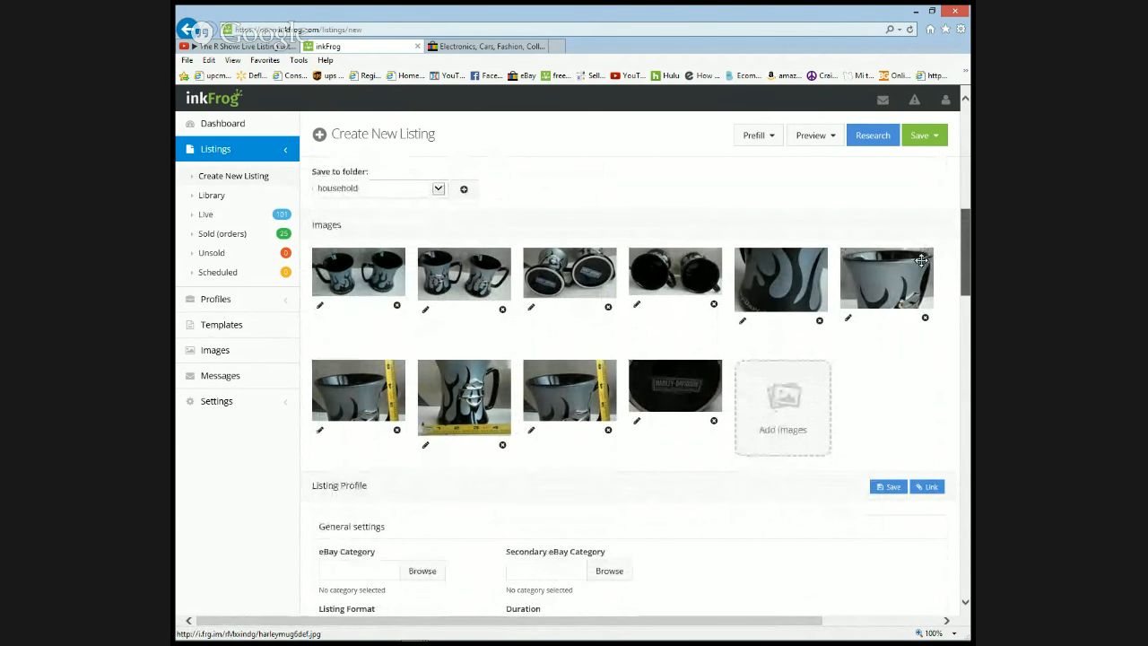
scroll(924, 267, "down", 2)
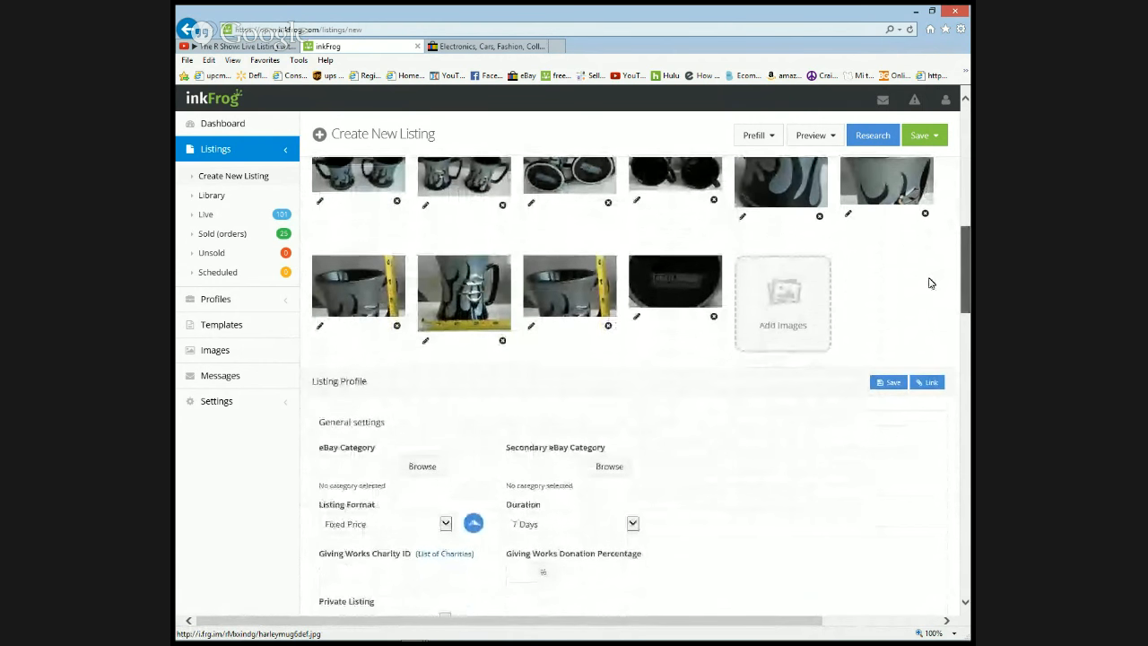
scroll(930, 284, "down", 2)
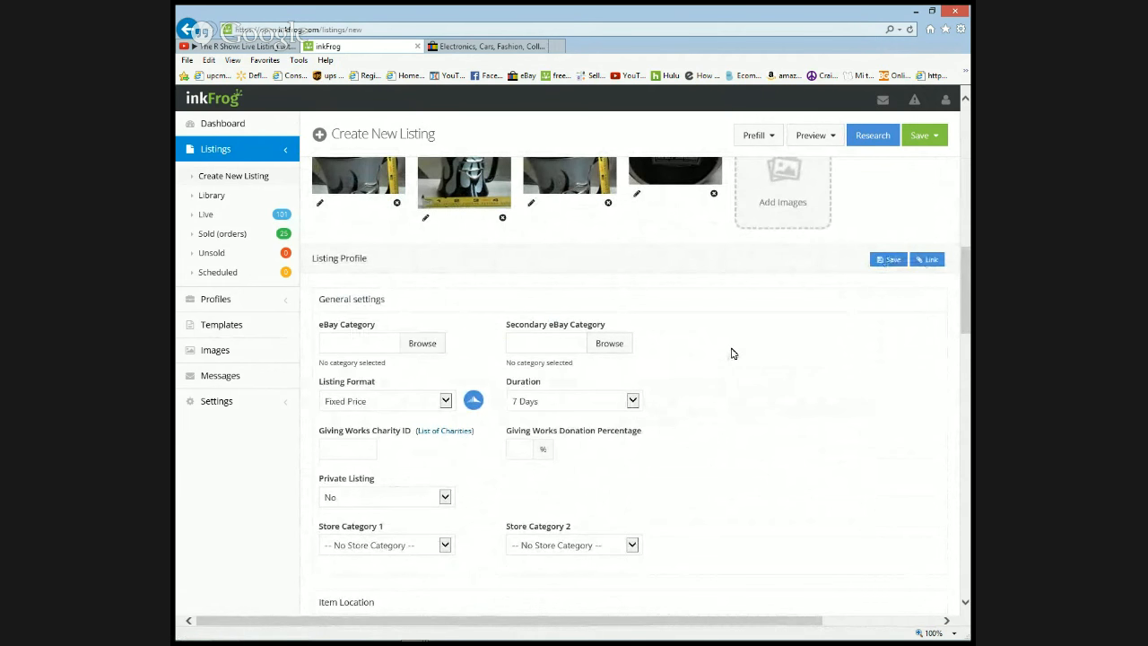
left_click(935, 262)
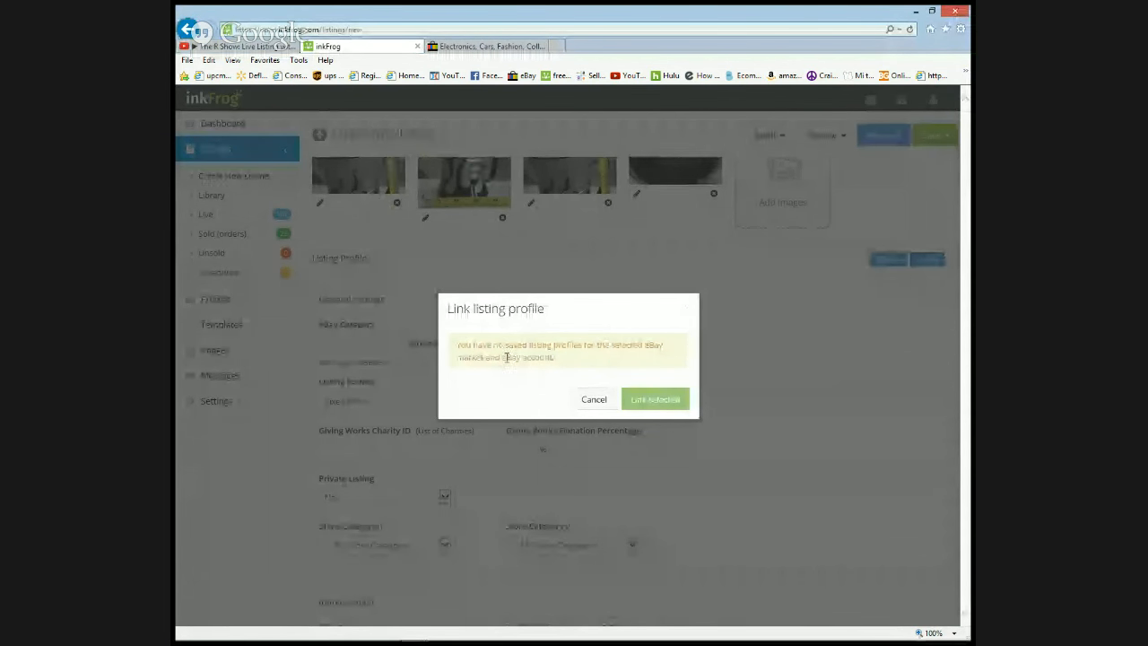
left_click(592, 405)
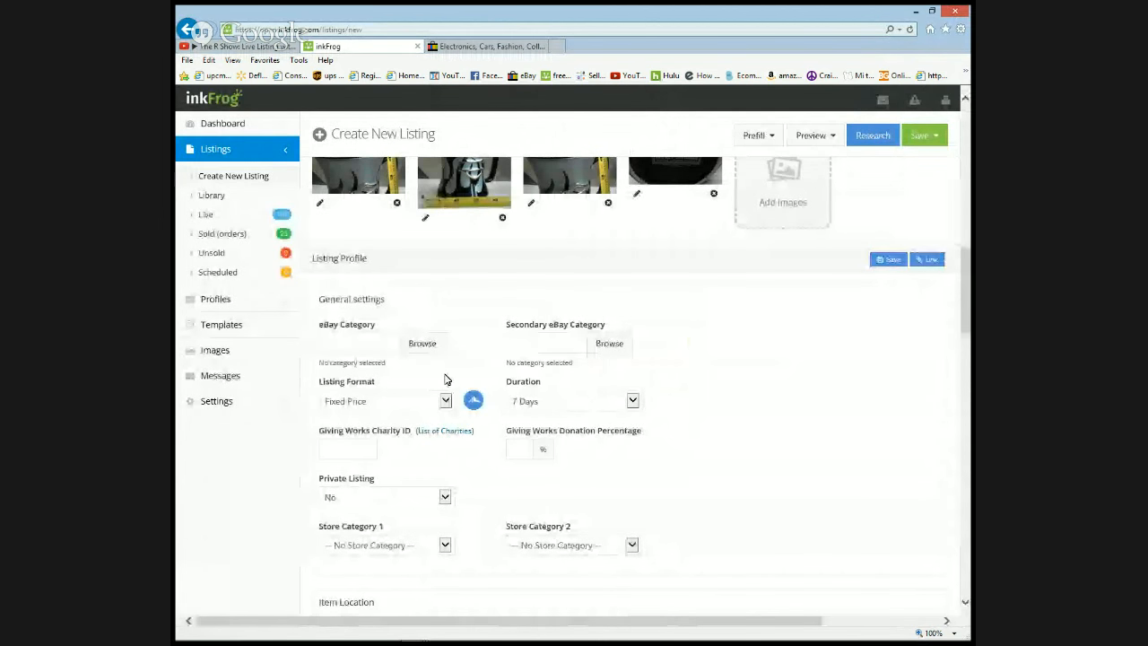
Start choosing the primary eBay category: select Collectibles, open Kitchen & Home, and browse on through the remaining Collectibles subcategories
left_click(424, 347)
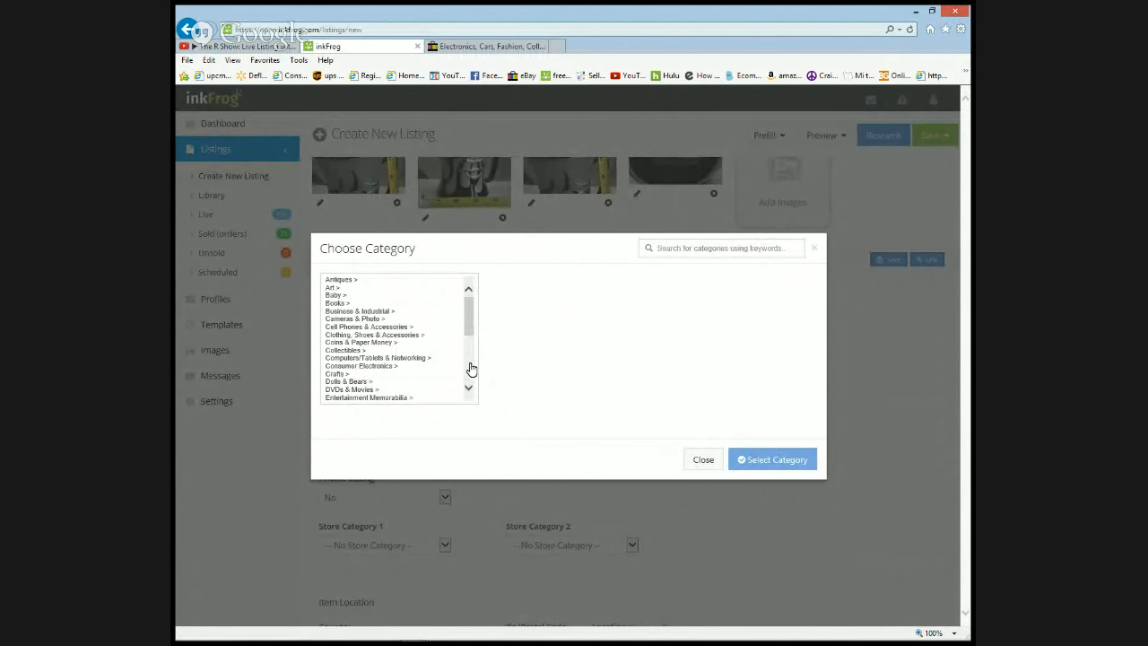
left_click(381, 351)
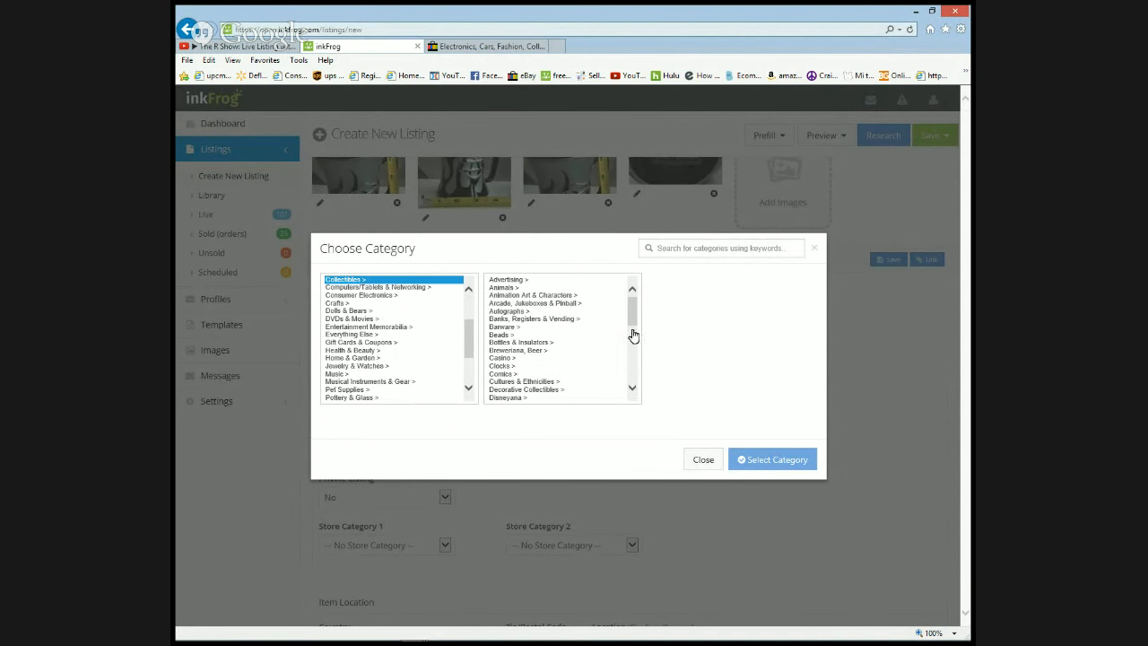
left_click(633, 359)
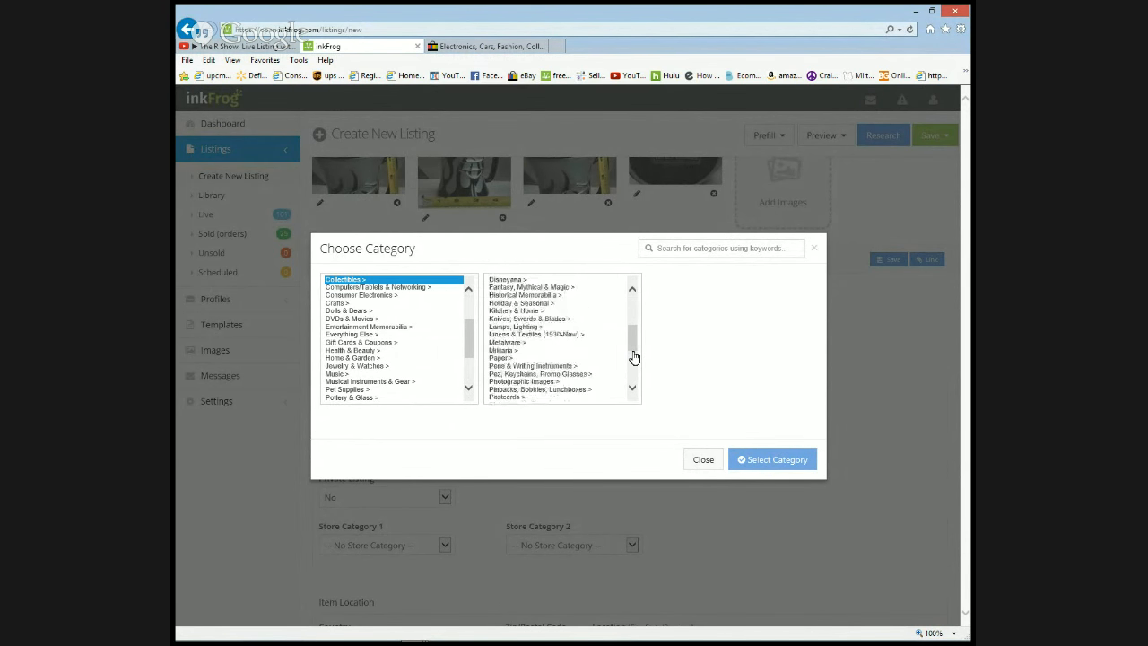
left_click(555, 312)
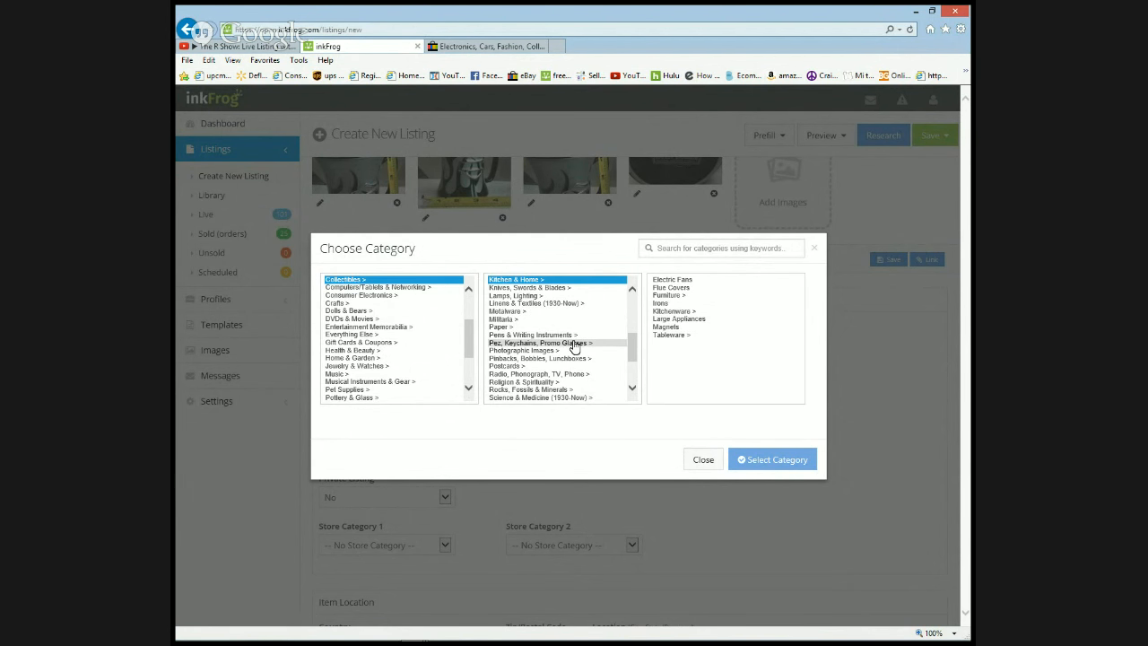
left_click(632, 378)
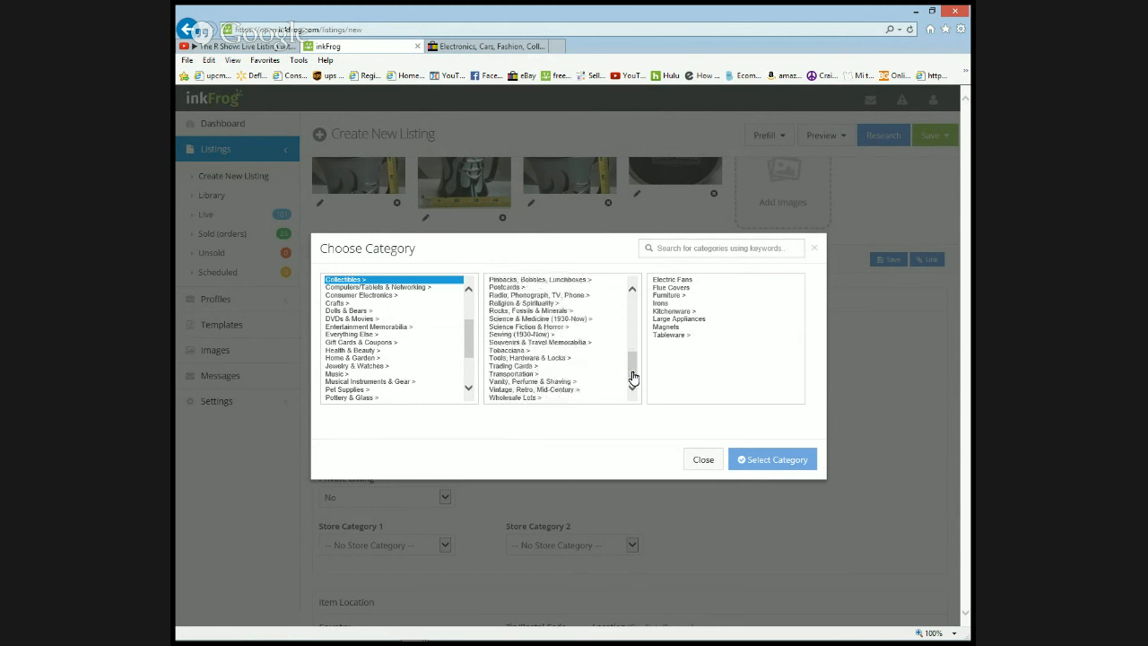
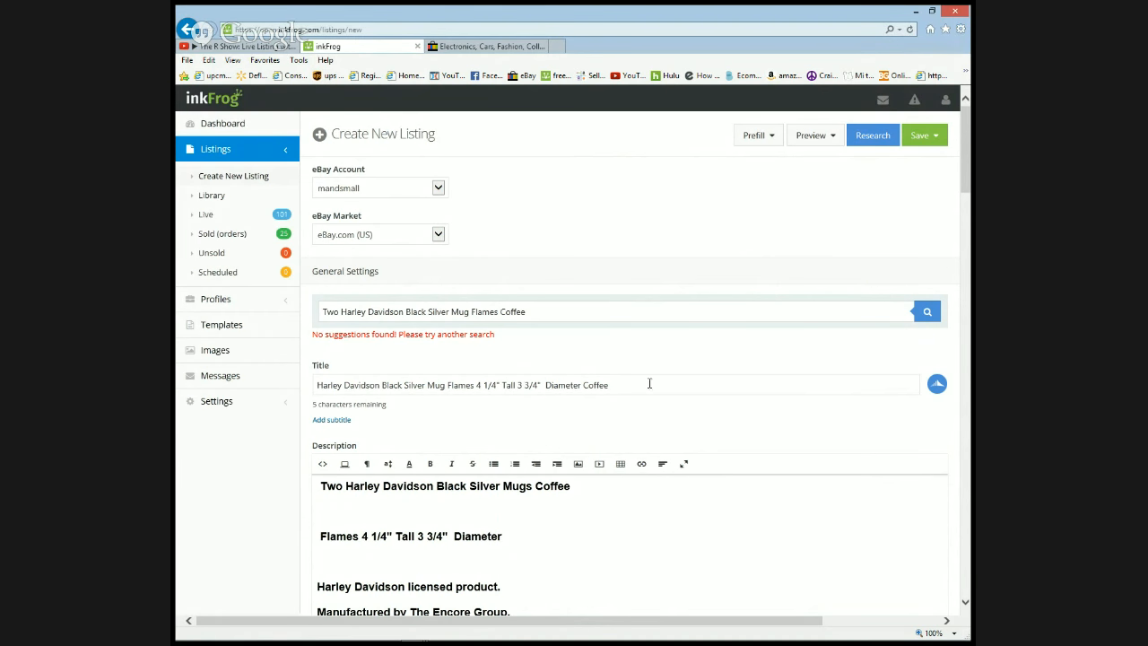
Check the new listing for errors and fees, and close the report
left_click(818, 139)
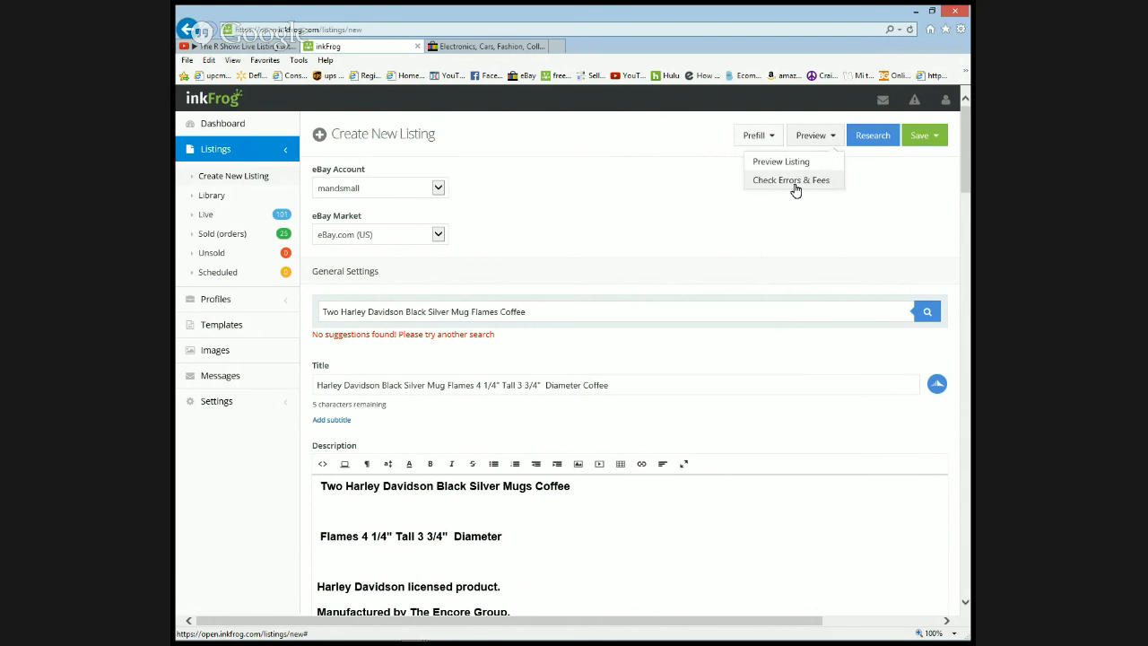
left_click(795, 184)
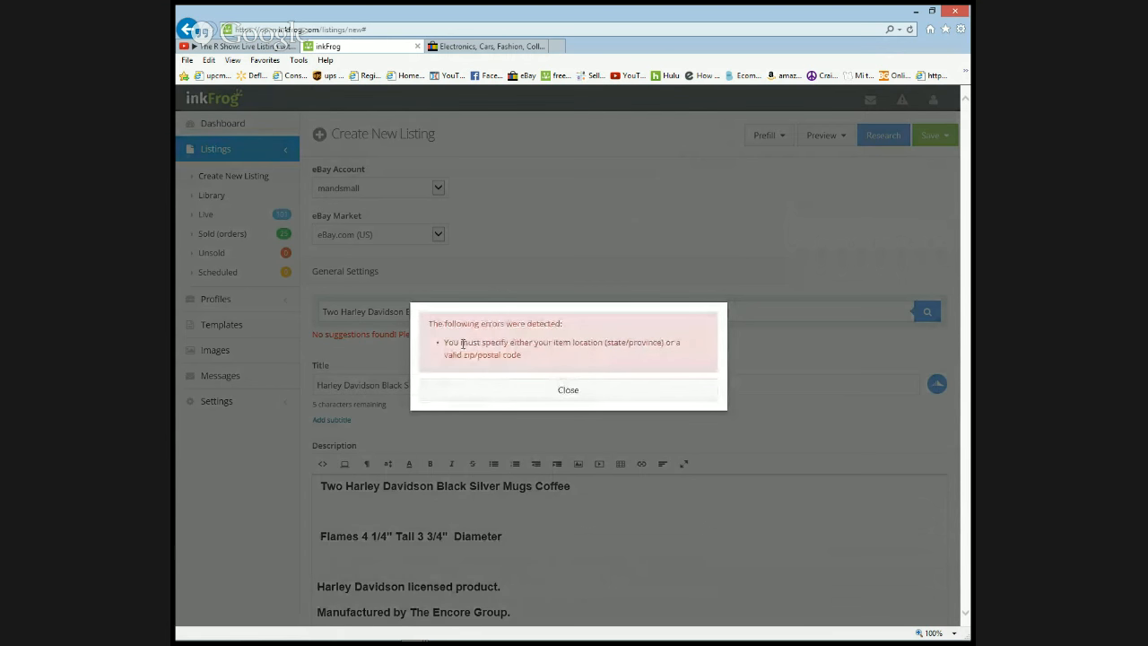
left_click(567, 391)
Enter the seller's postal code in the listing's item location
scroll(957, 233, "down", 5)
scroll(956, 232, "down", 6)
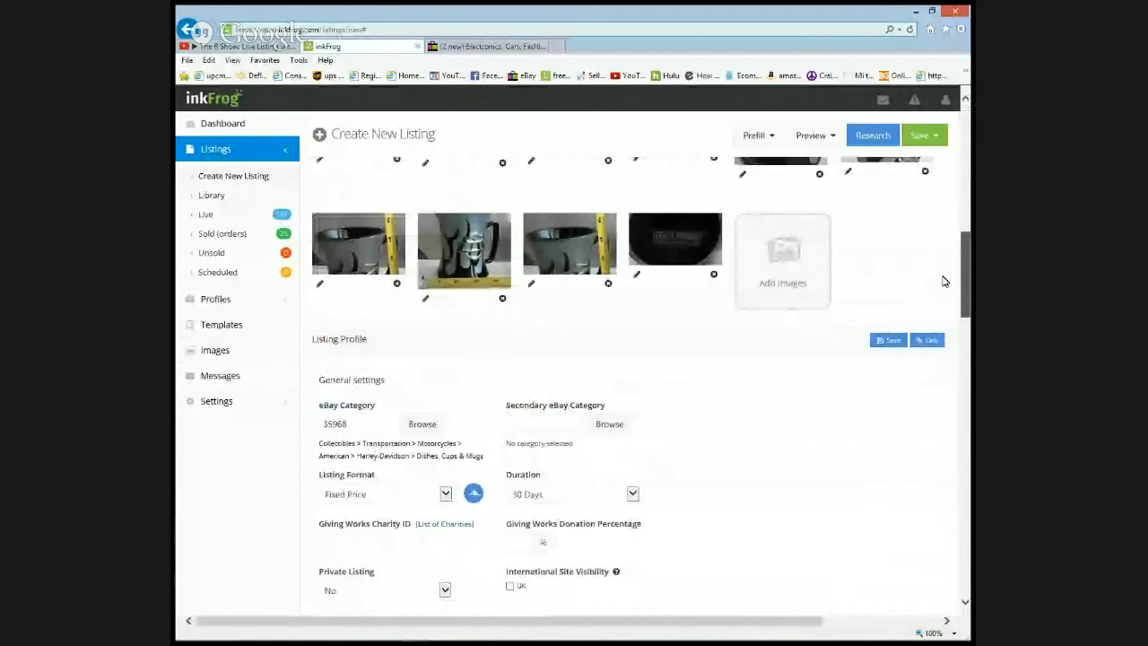
scroll(910, 351, "down", 8)
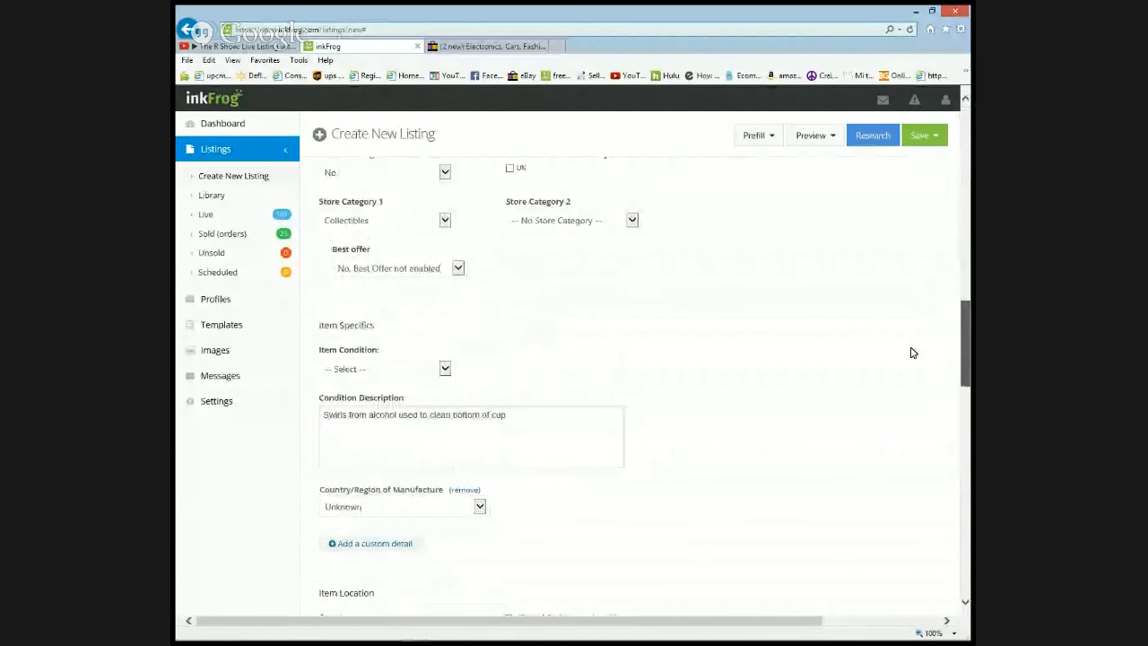
scroll(878, 429, "down", 8)
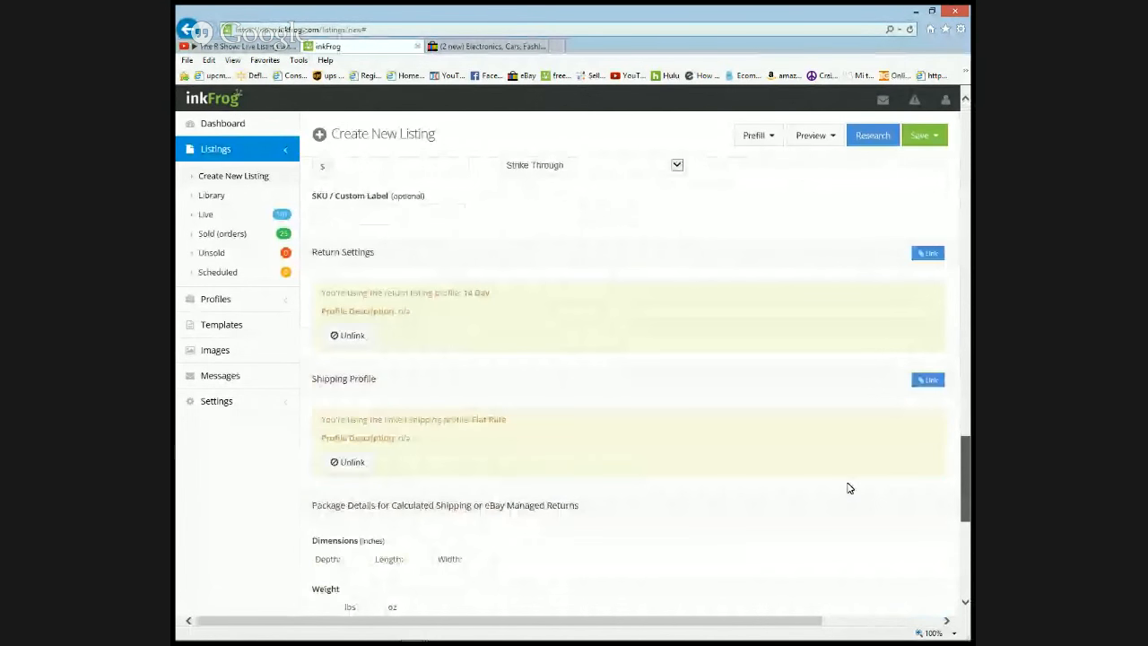
scroll(818, 556, "down", 3)
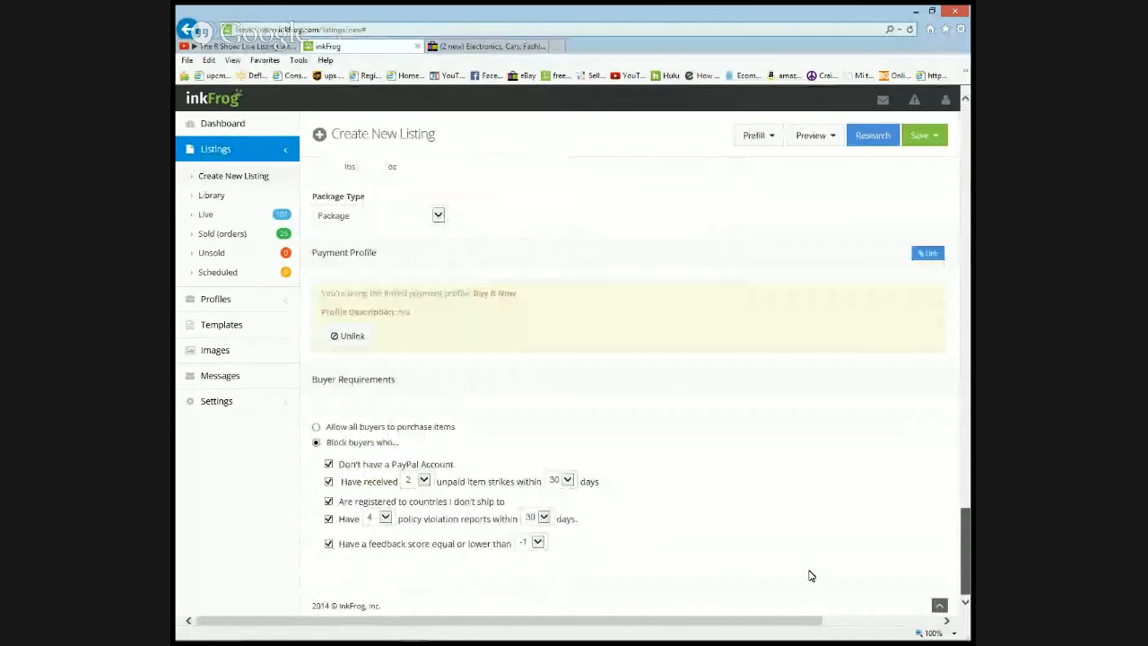
scroll(823, 490, "up", 8)
scroll(827, 449, "up", 5)
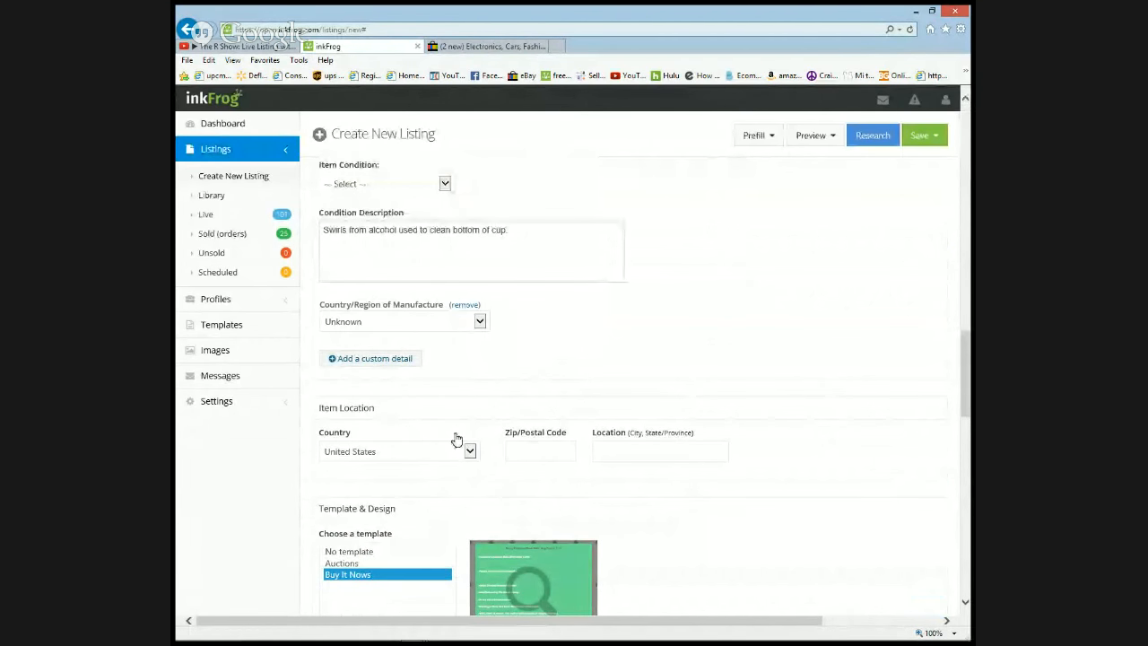
left_click(541, 448)
type("8")
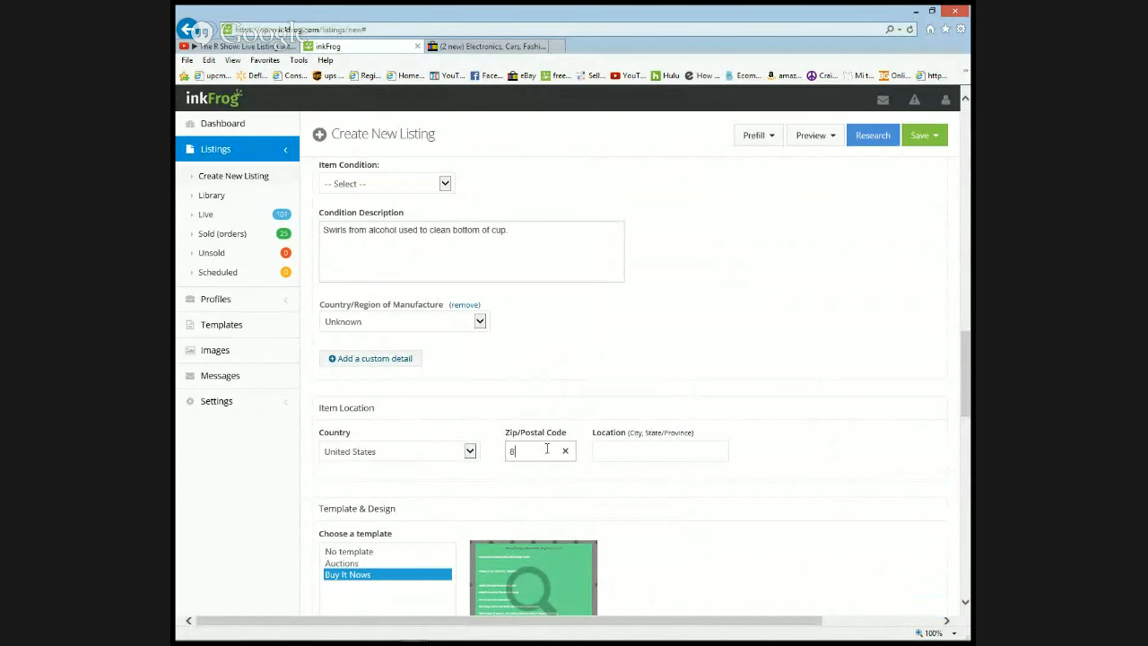
type("1008")
Recheck the listing's errors and estimated fees, and view and close the Terapeak research information
left_click(826, 141)
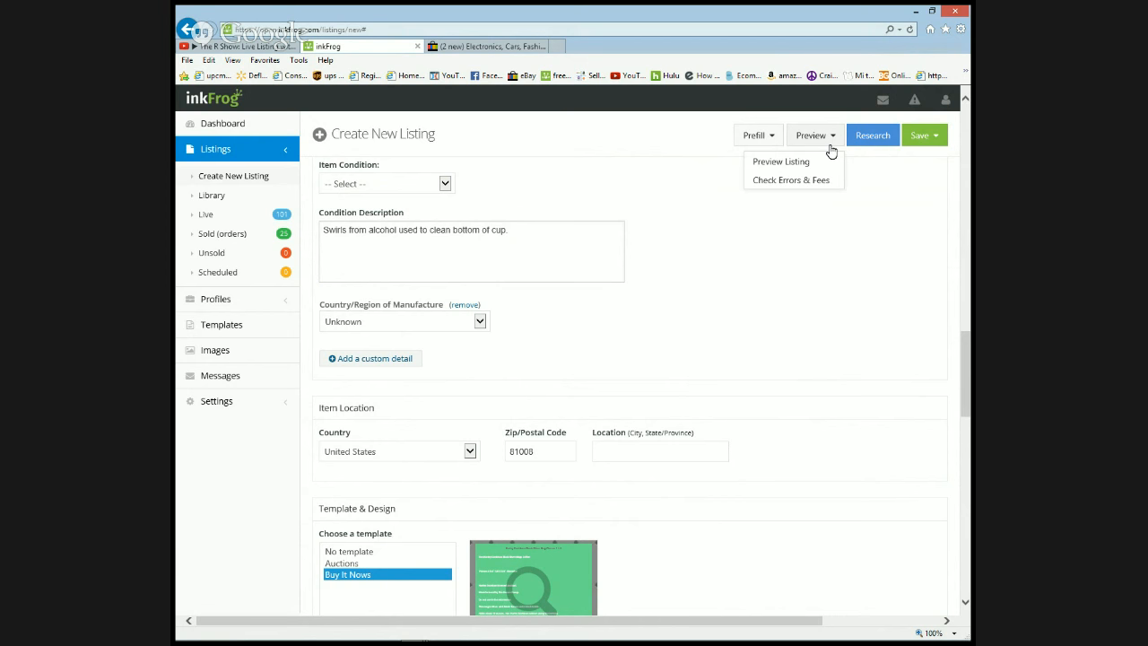
left_click(797, 183)
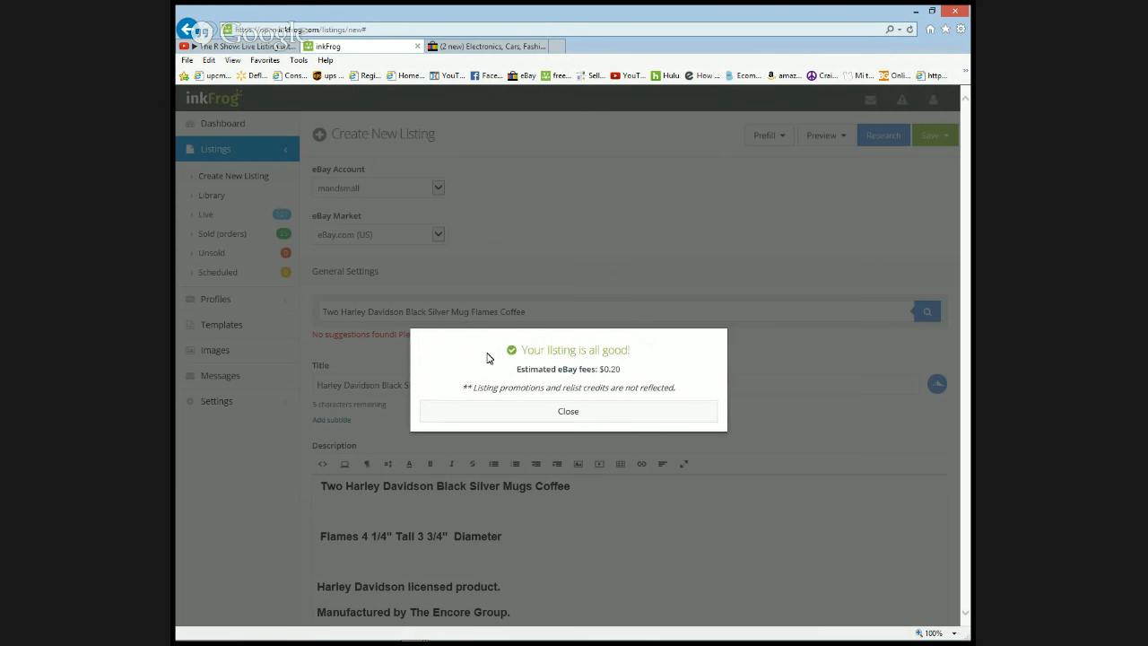
left_click(568, 413)
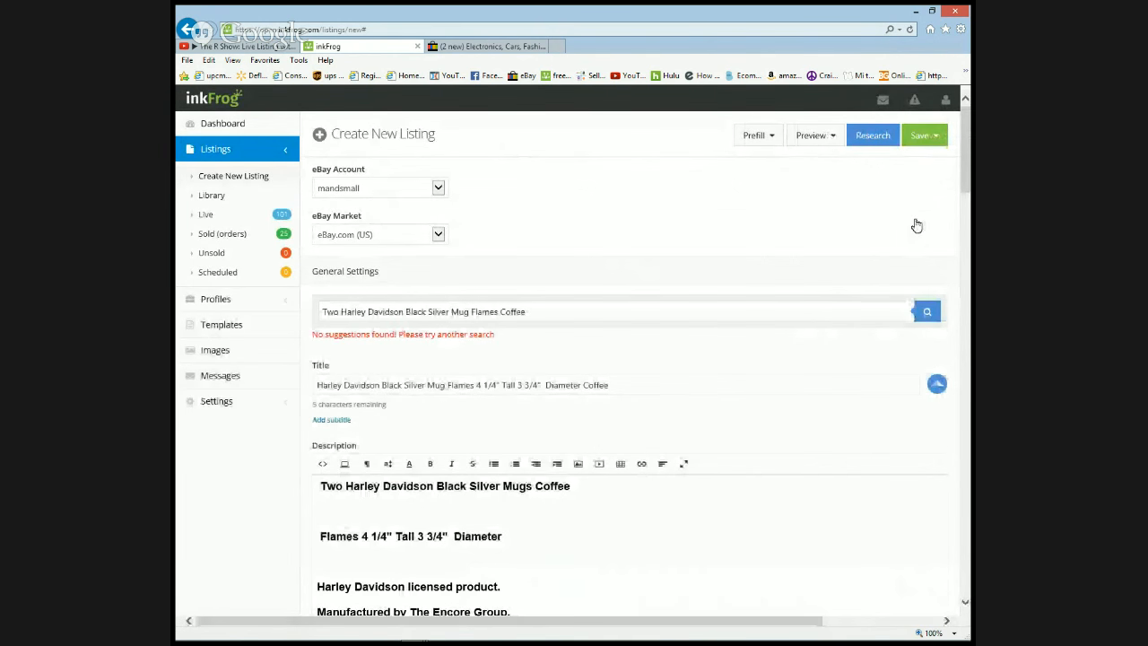
left_click(884, 142)
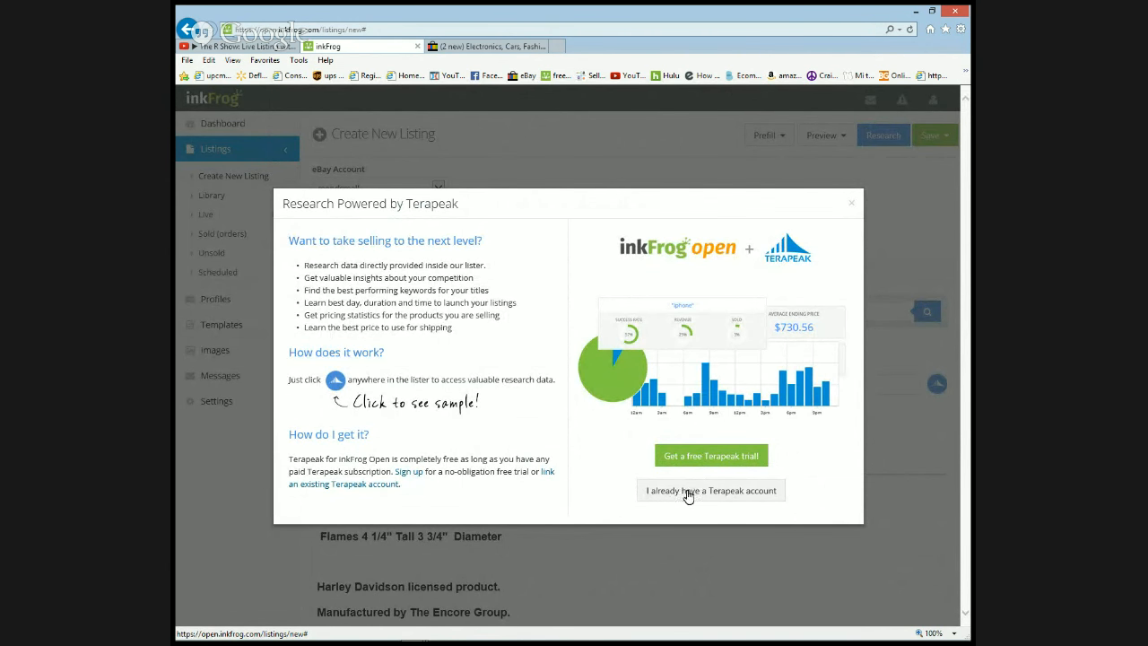
left_click(853, 207)
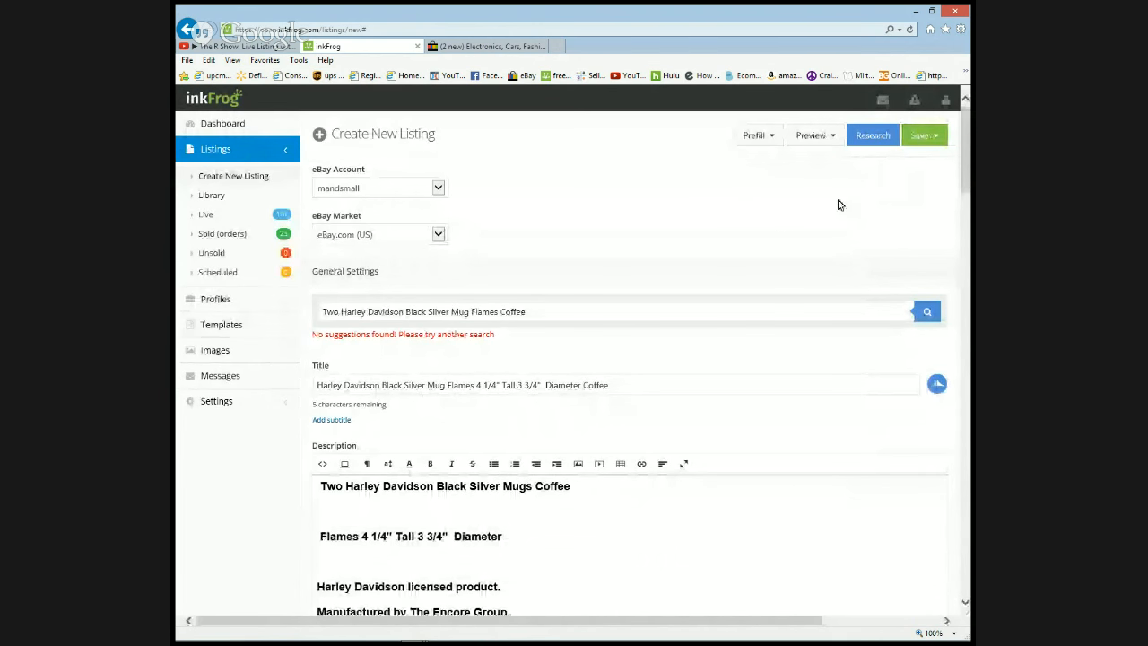
left_click(927, 137)
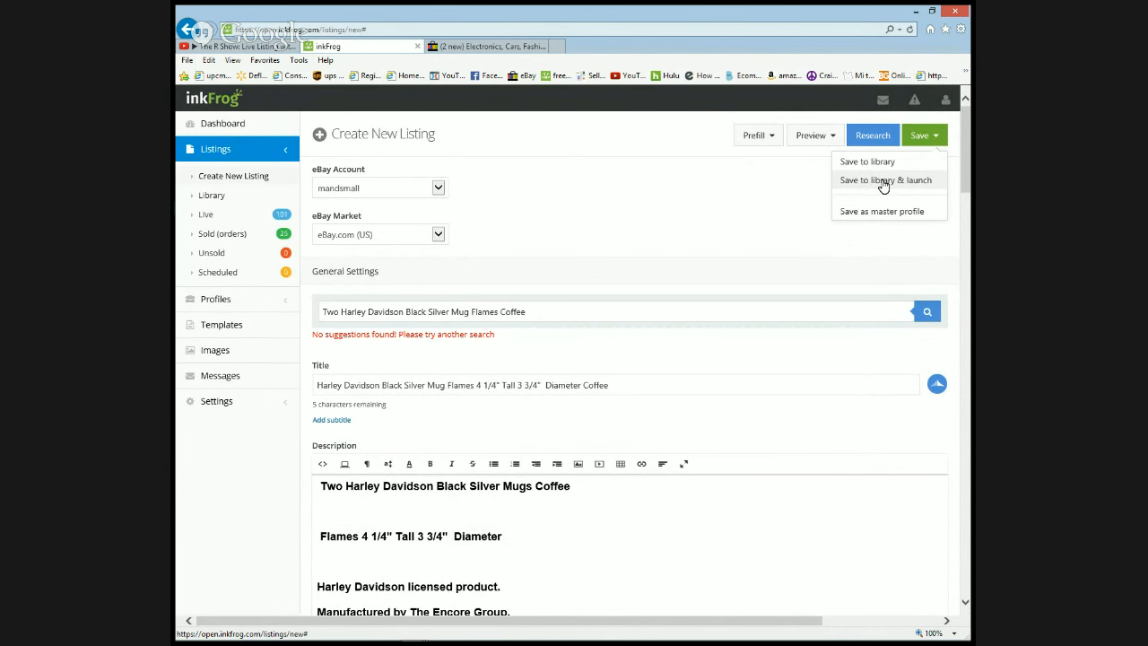
left_click(883, 181)
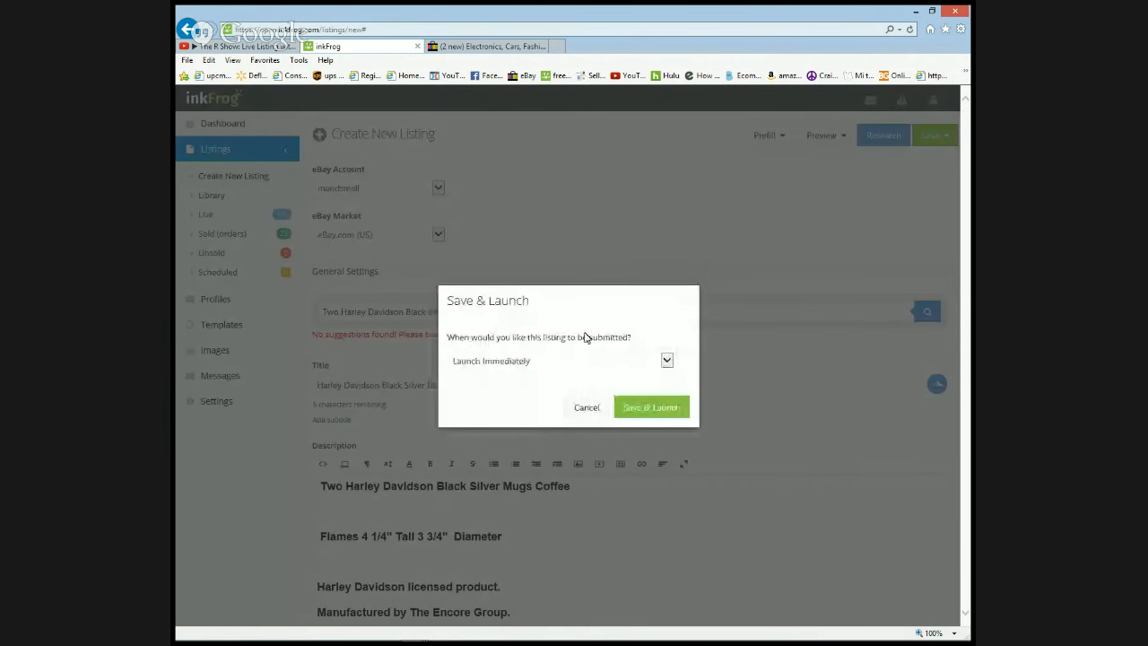
left_click(667, 360)
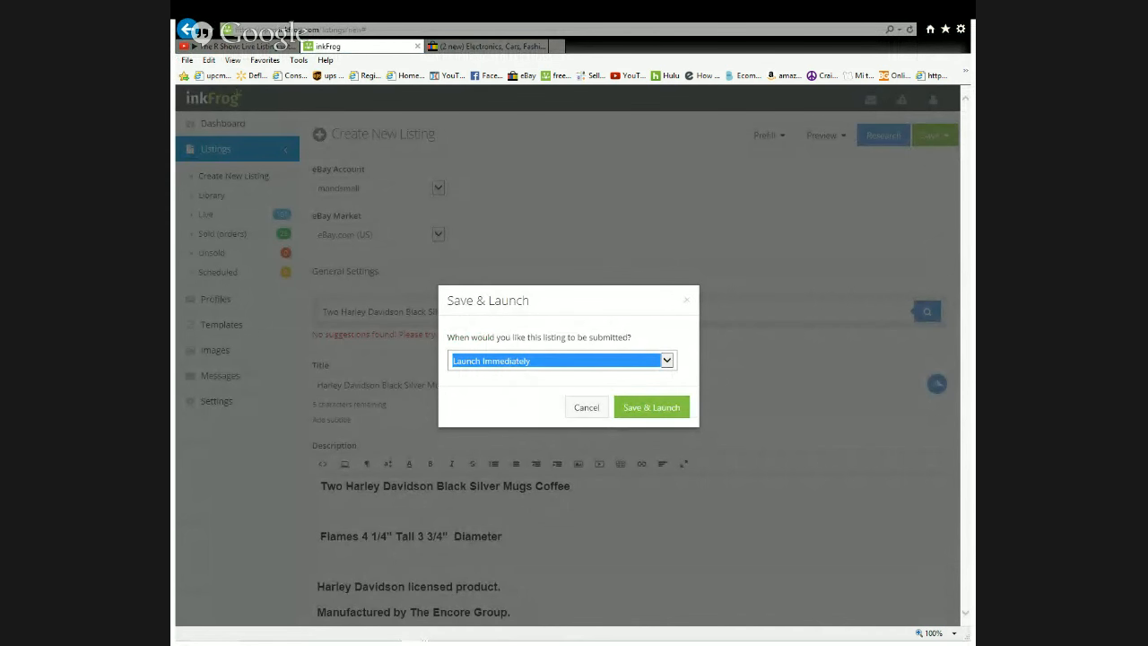
left_click(755, 329)
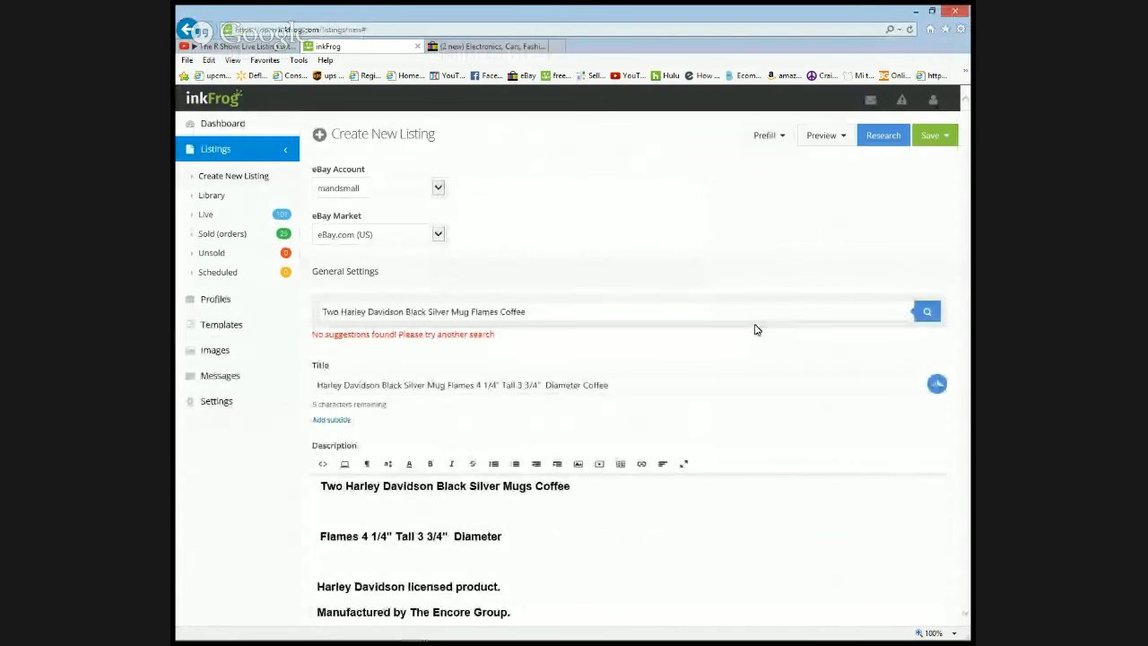
Save the mug listing to the library and launch it immediately
left_click(938, 135)
left_click(903, 180)
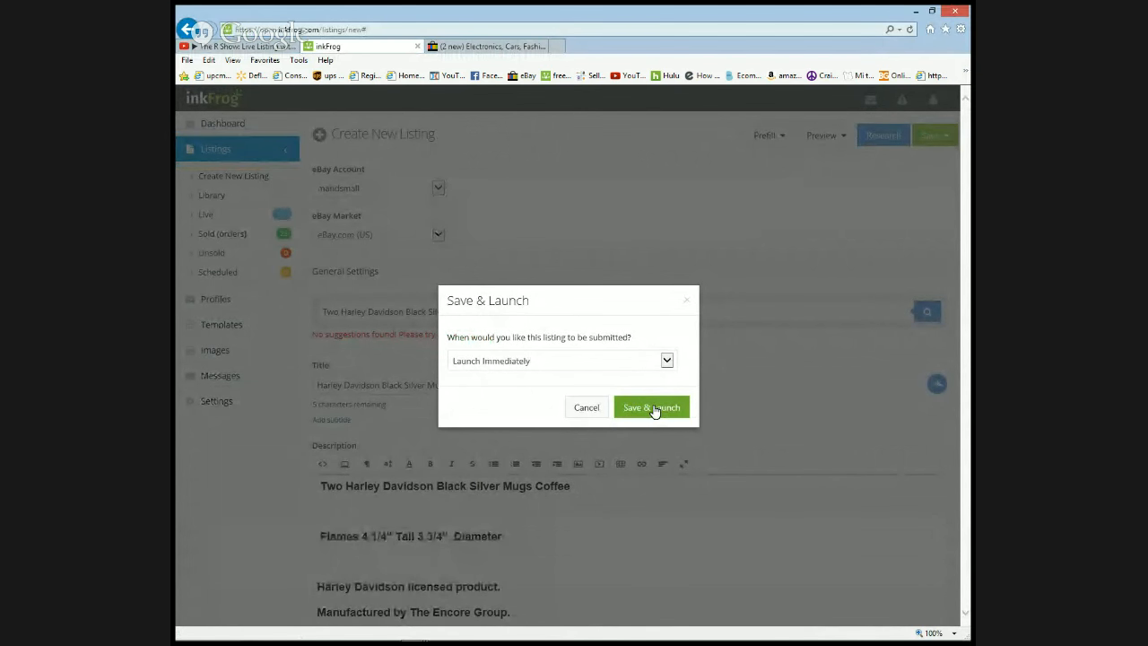
left_click(652, 408)
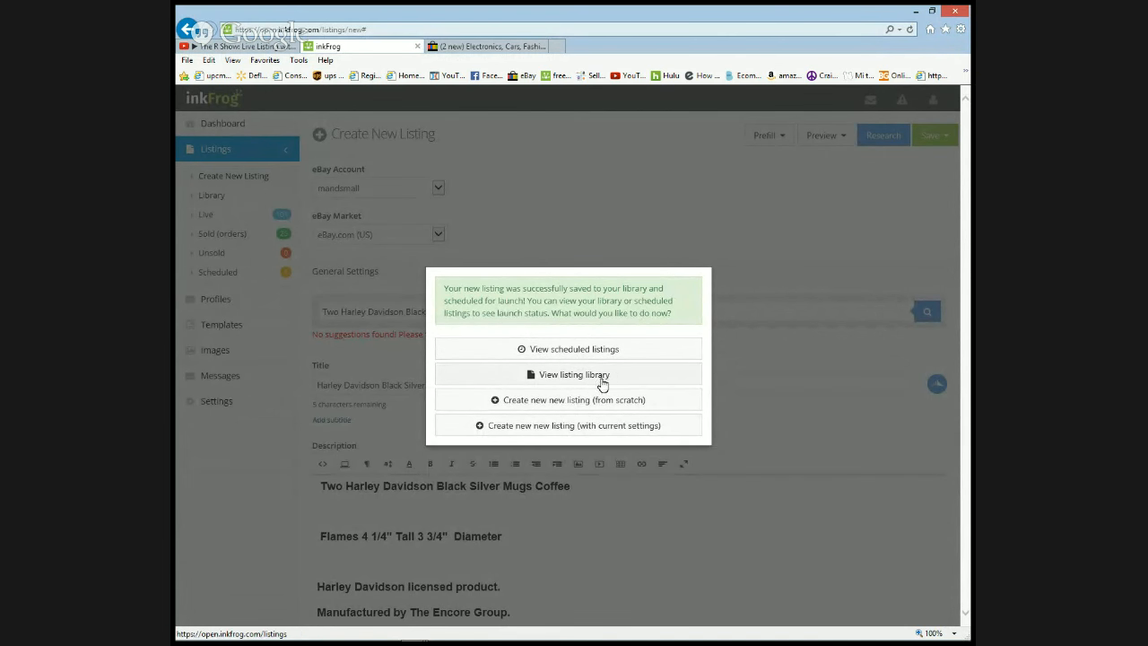
Show the scheduled listings and close the eBay browser tab
left_click(574, 350)
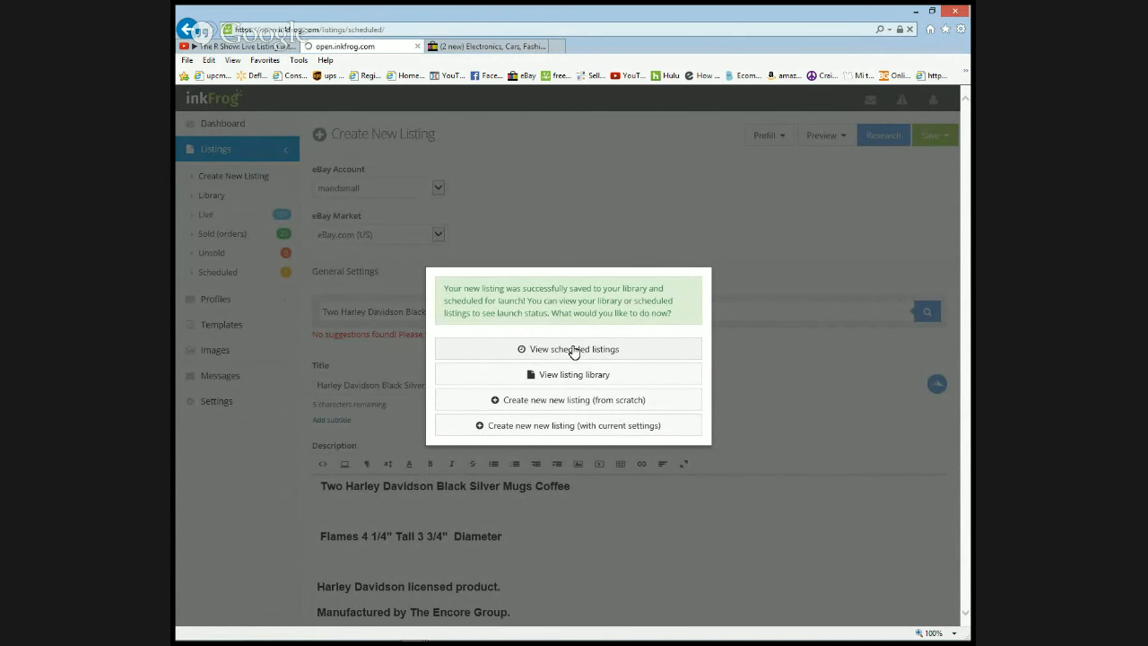
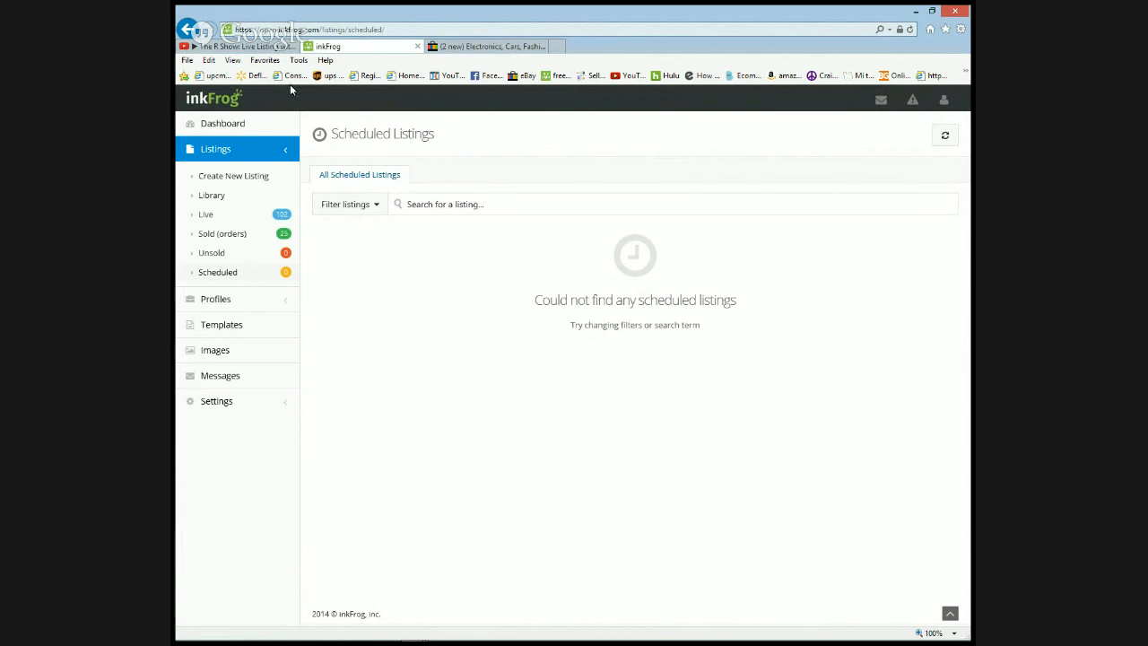
left_click(542, 46)
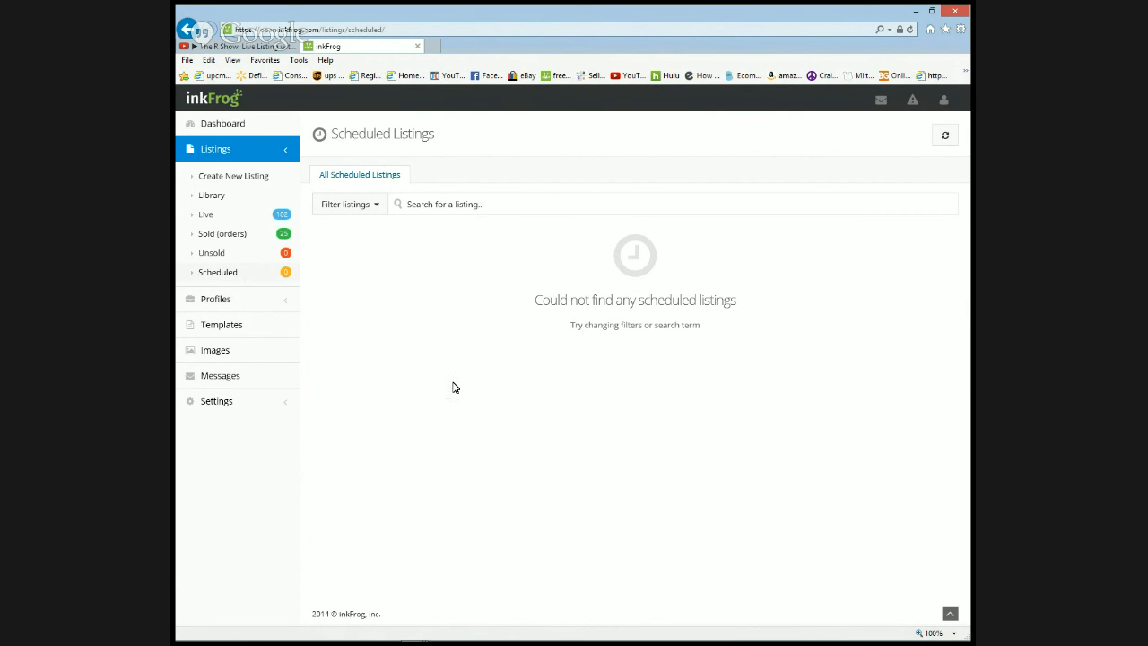
Create a new listing template in the inkFrog designer, based on the first pre-designed template with the dark page background
left_click(206, 326)
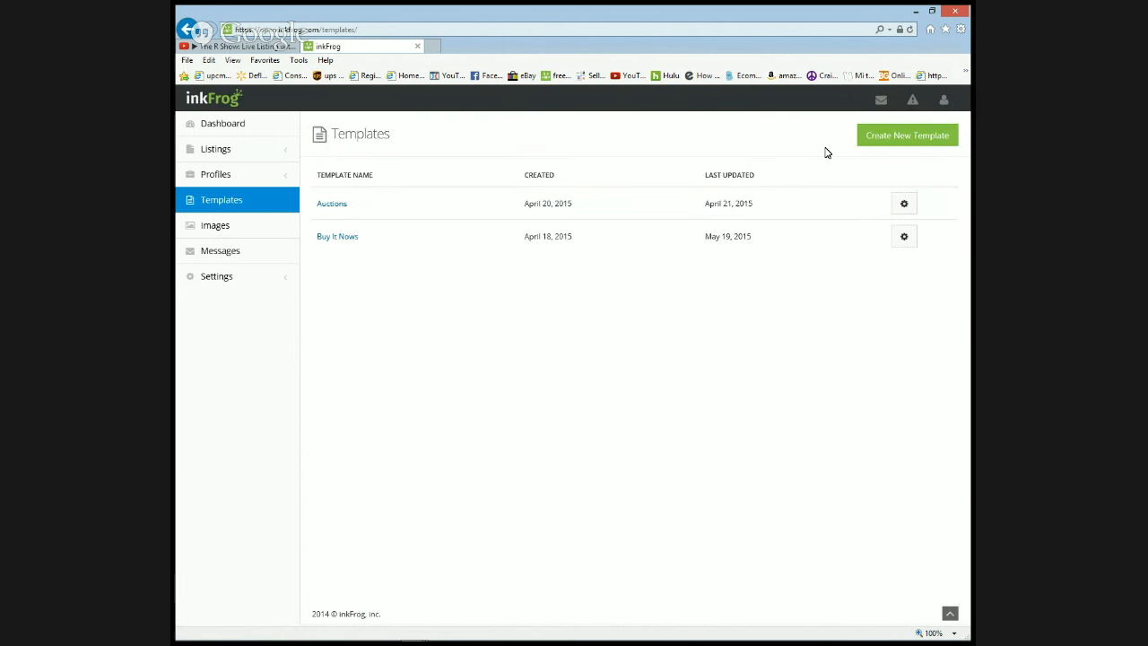
left_click(900, 135)
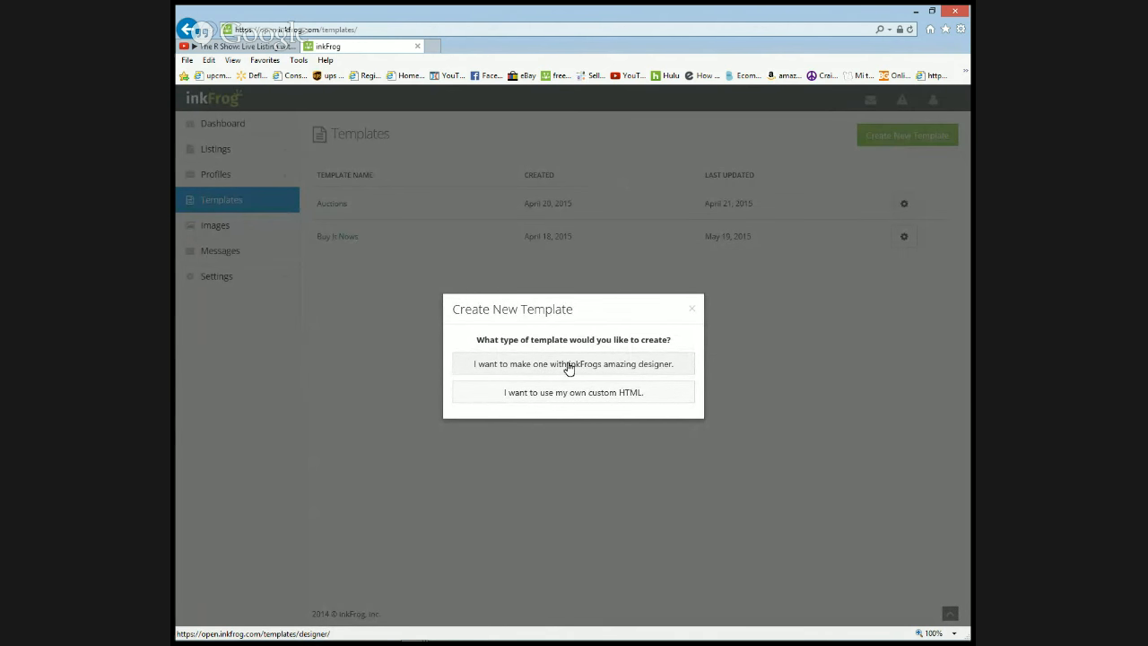
left_click(569, 370)
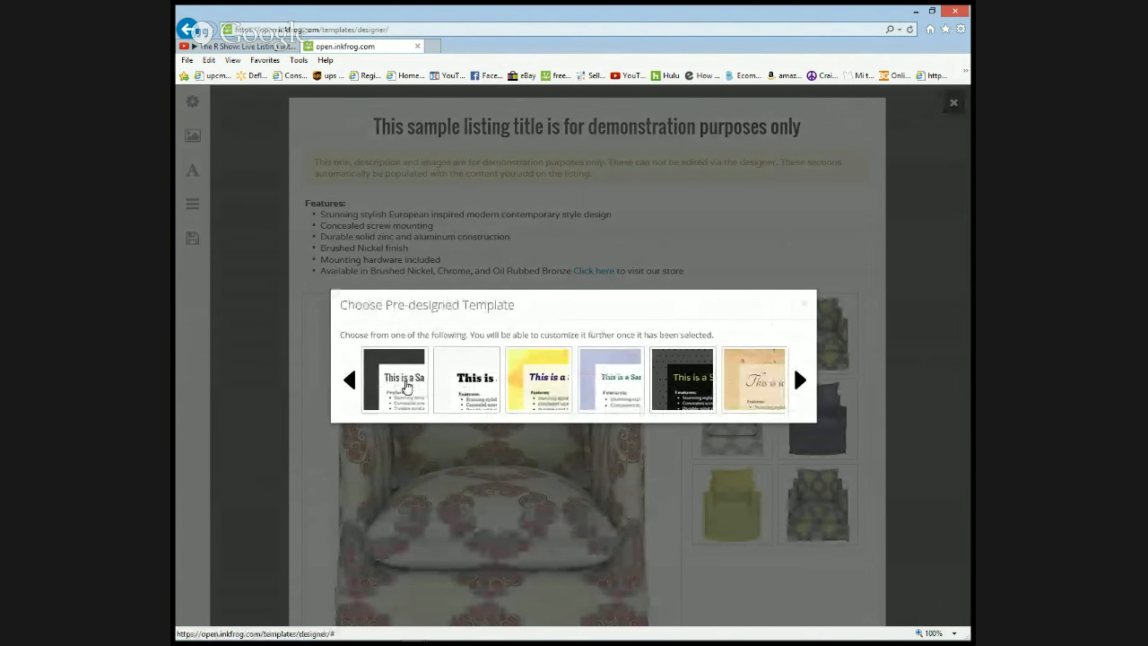
left_click(404, 384)
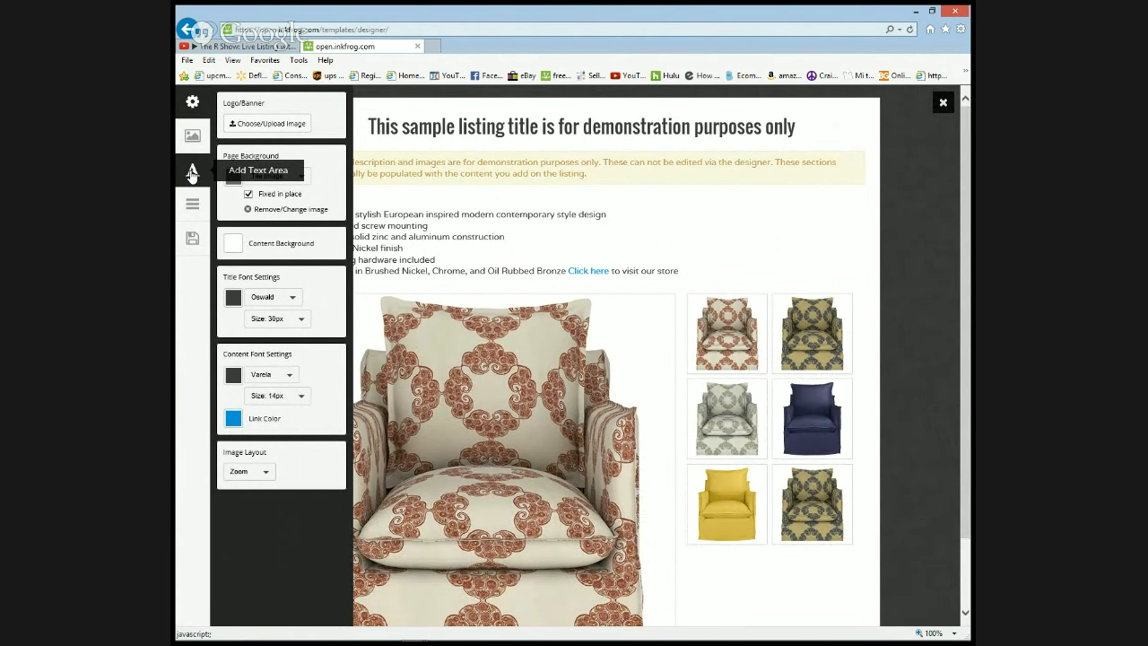
Add a text area below the sample listing images, view its paragraph styles and turn on bold
left_click_drag(971, 235, 972, 340)
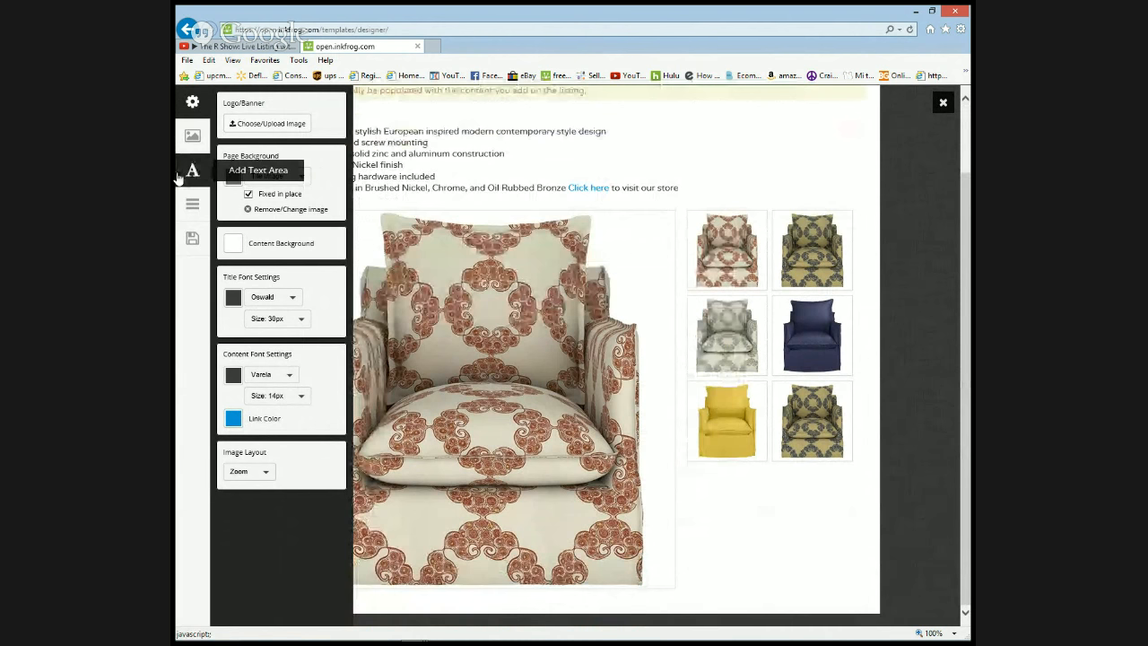
left_click(190, 175)
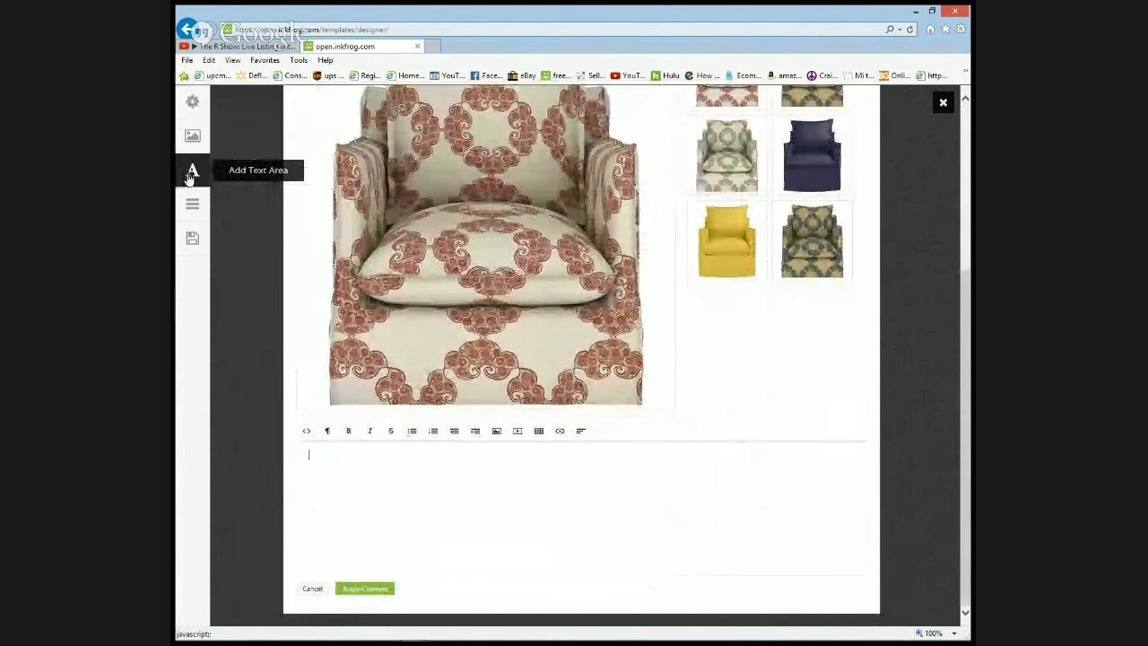
left_click(328, 432)
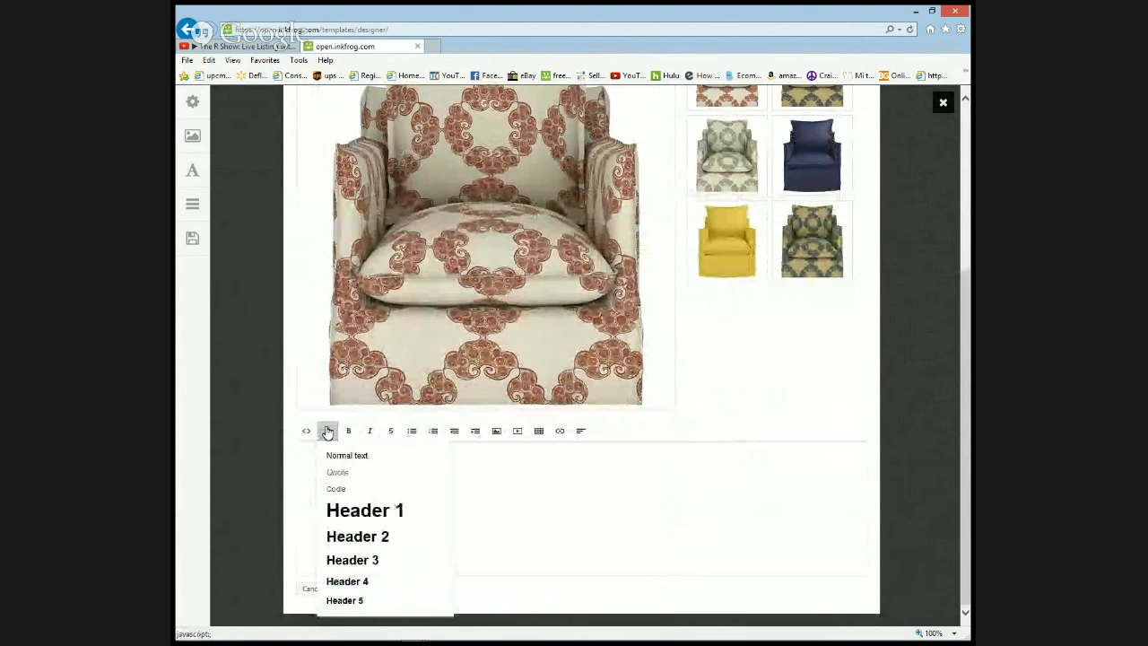
left_click(349, 430)
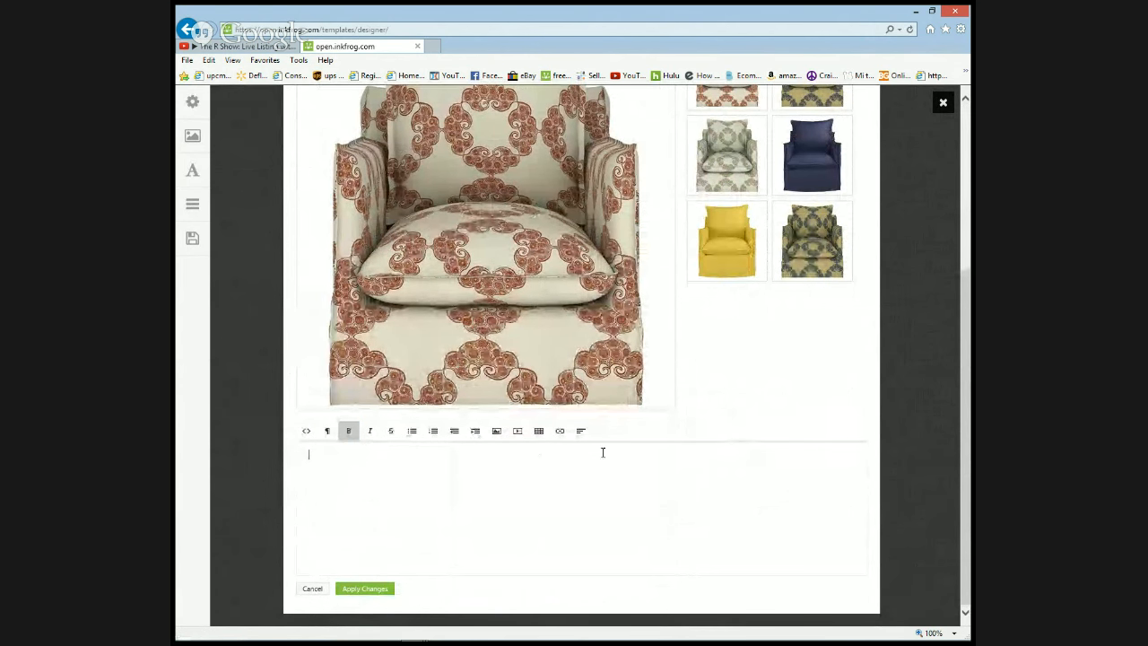
left_click_drag(969, 390, 966, 251)
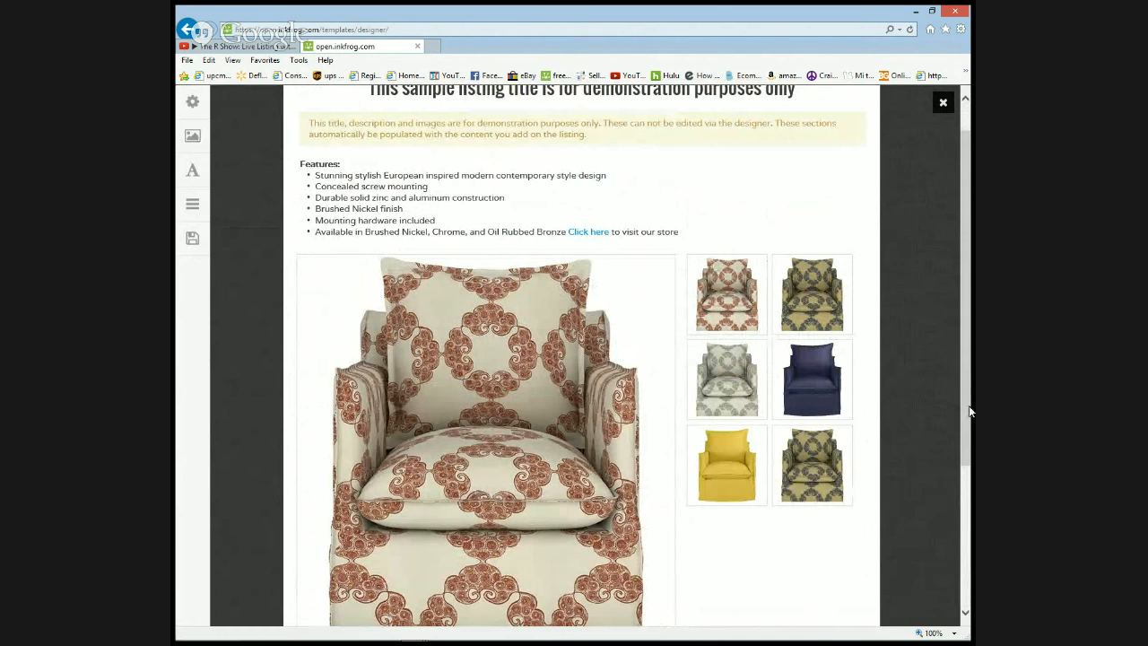
scroll(969, 410, "up", 2)
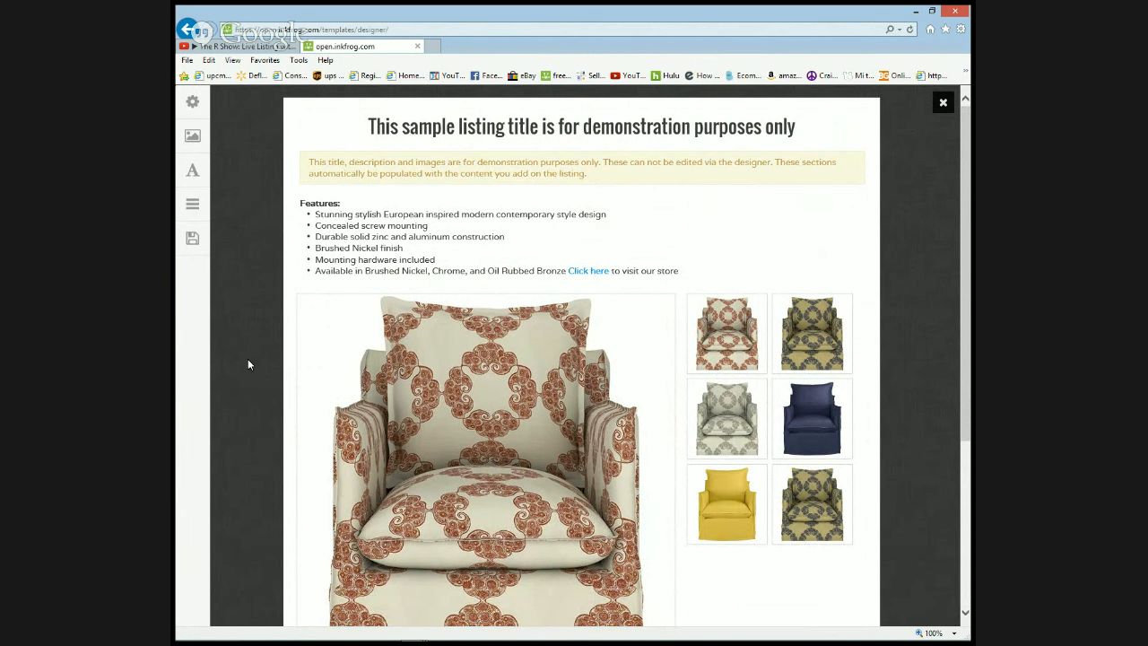
Add a tab group with a single tab named payment and open that tab's content for editing
left_click(192, 212)
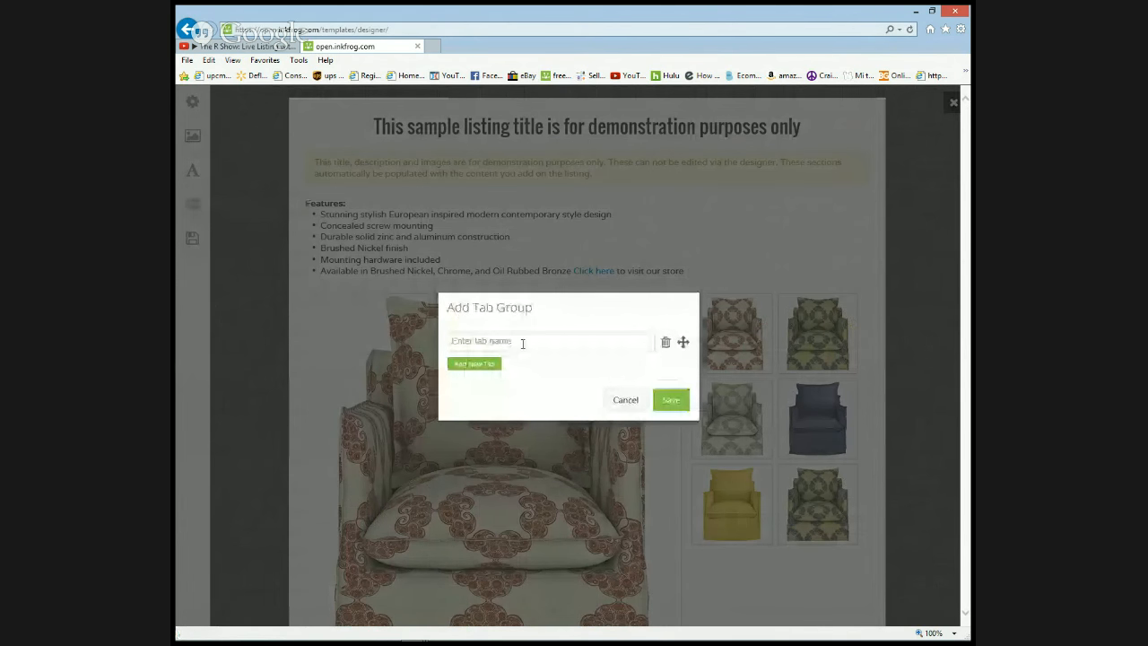
left_click(549, 337)
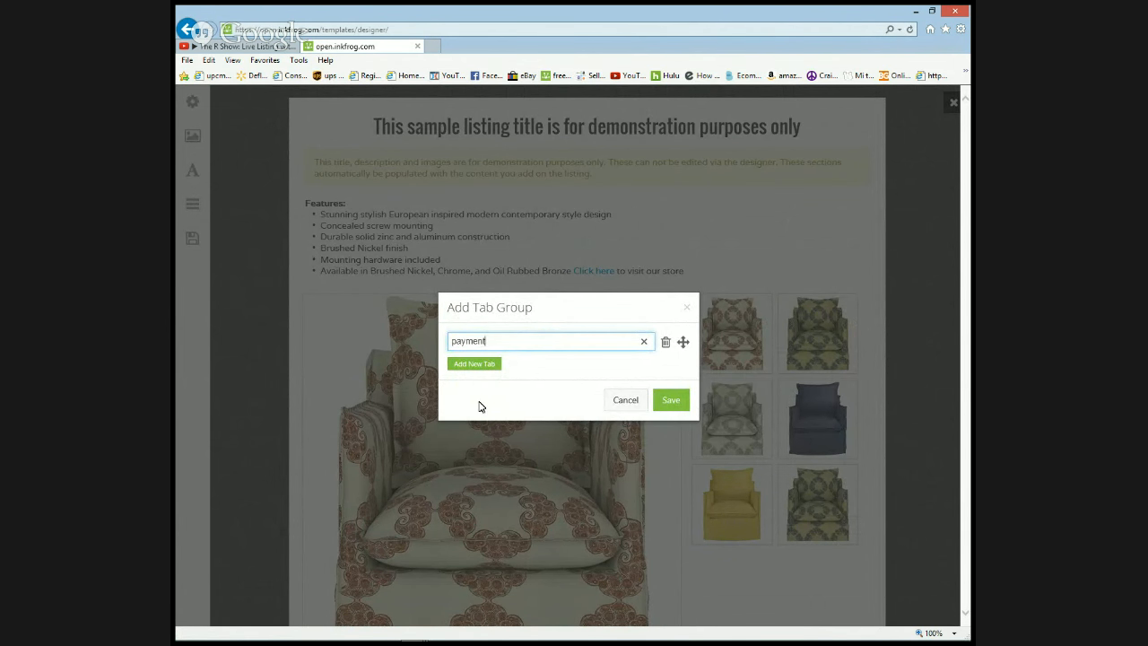
left_click(469, 366)
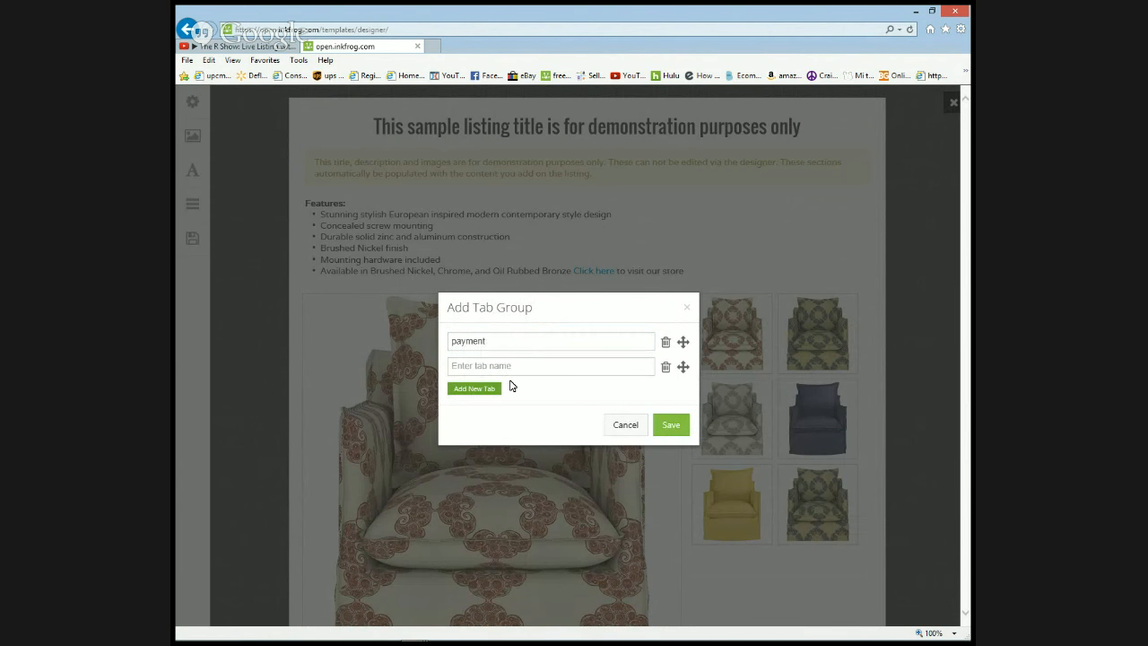
left_click(681, 429)
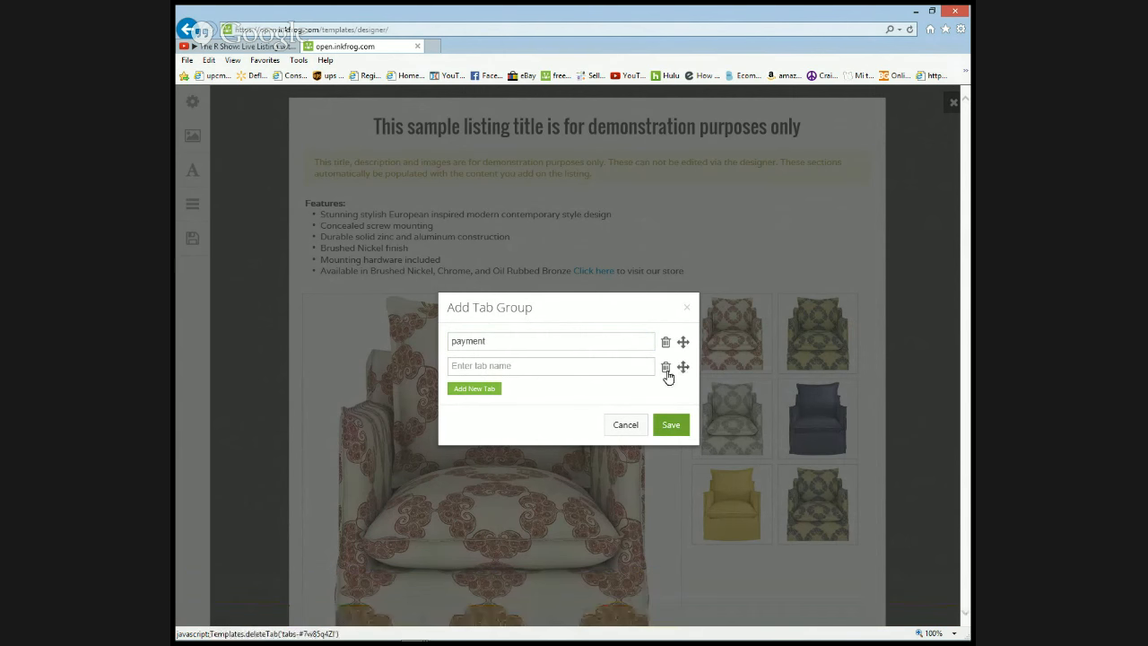
left_click(665, 367)
left_click(669, 396)
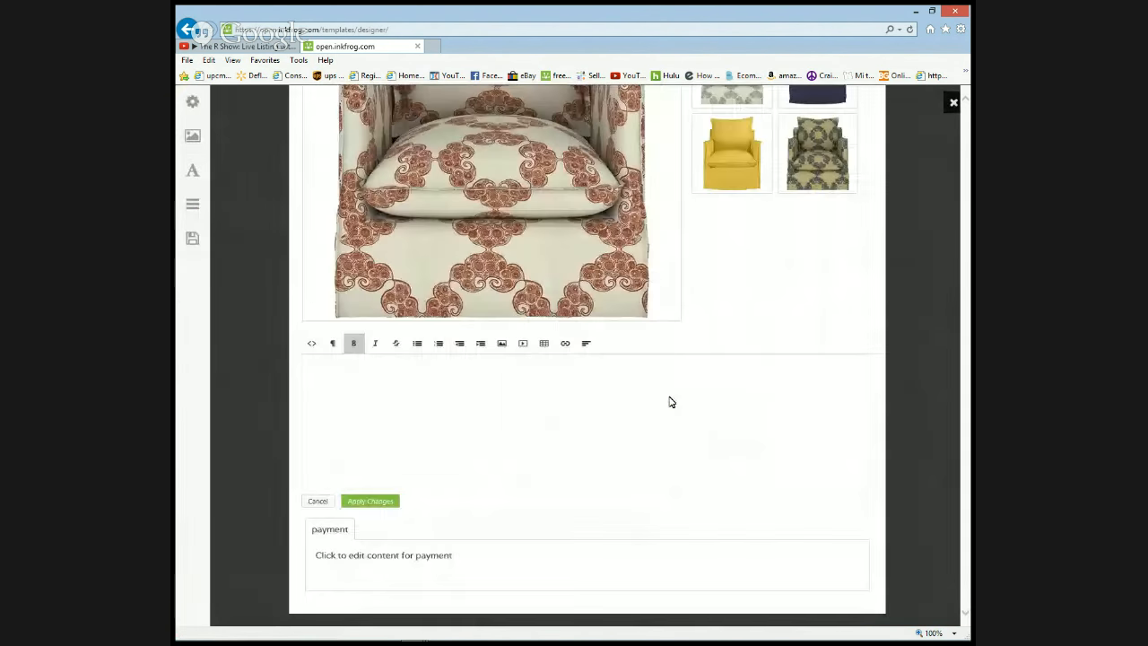
left_click(359, 570)
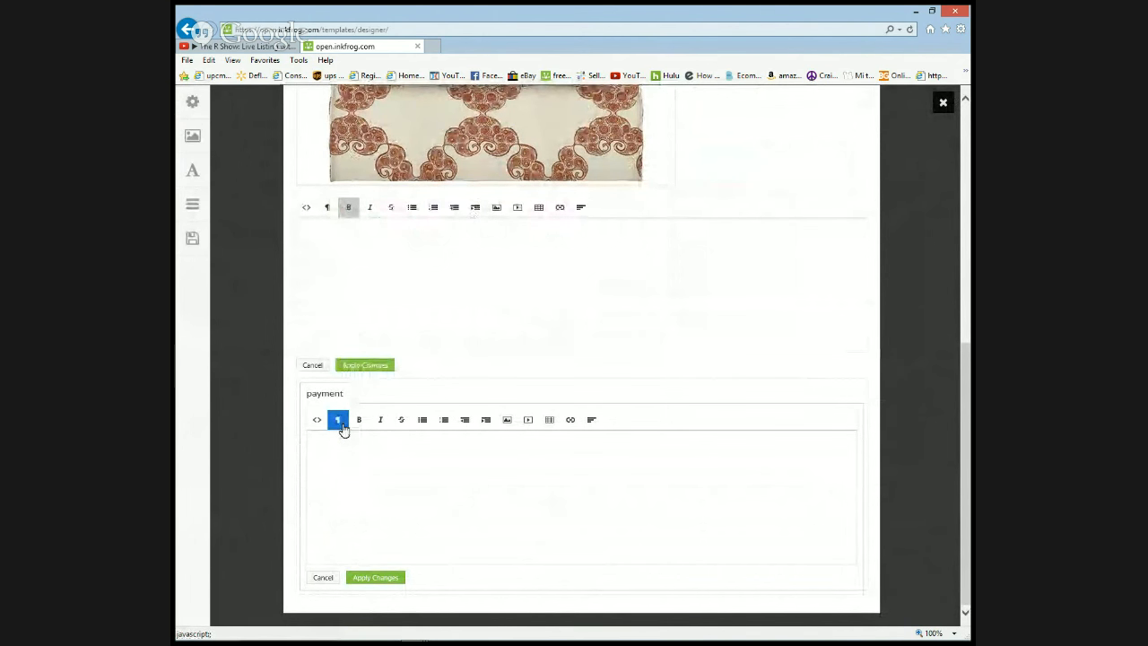
scroll(967, 314, "up", 10)
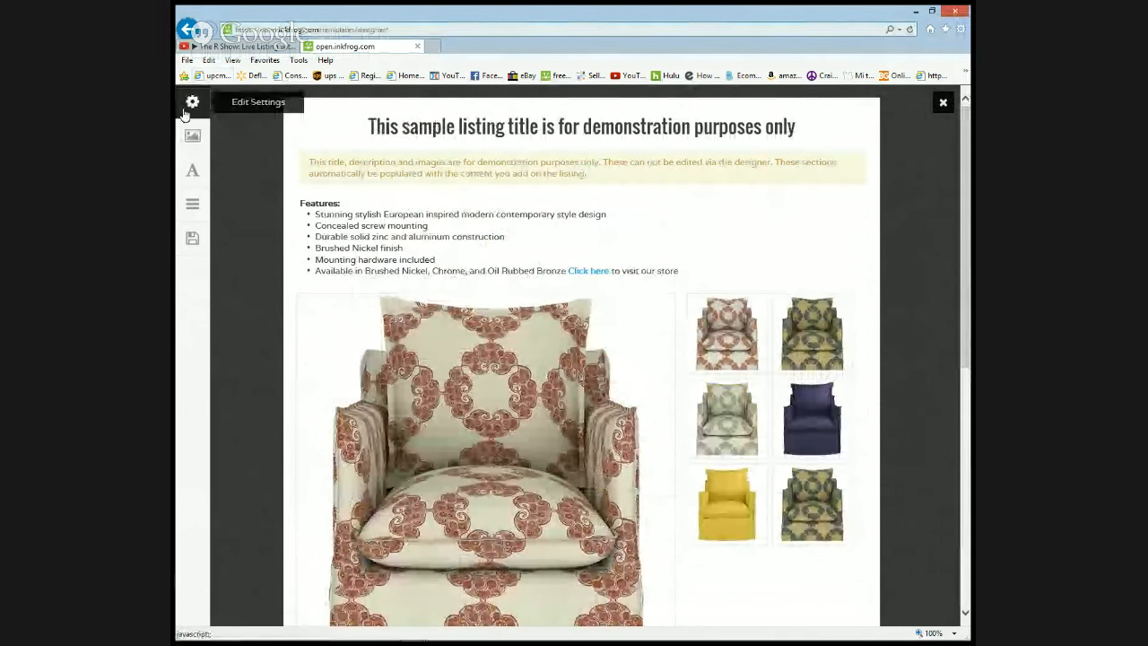
Browse the pre-designed templates and close the selection without choosing one
left_click(192, 134)
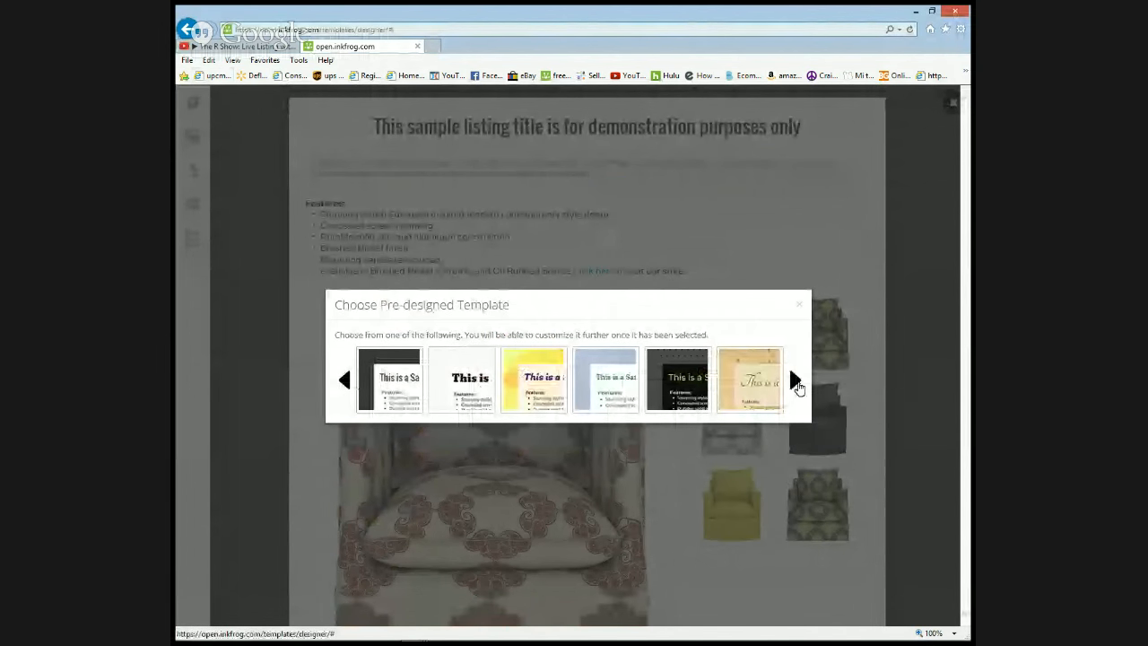
left_click(795, 381)
left_click(795, 381)
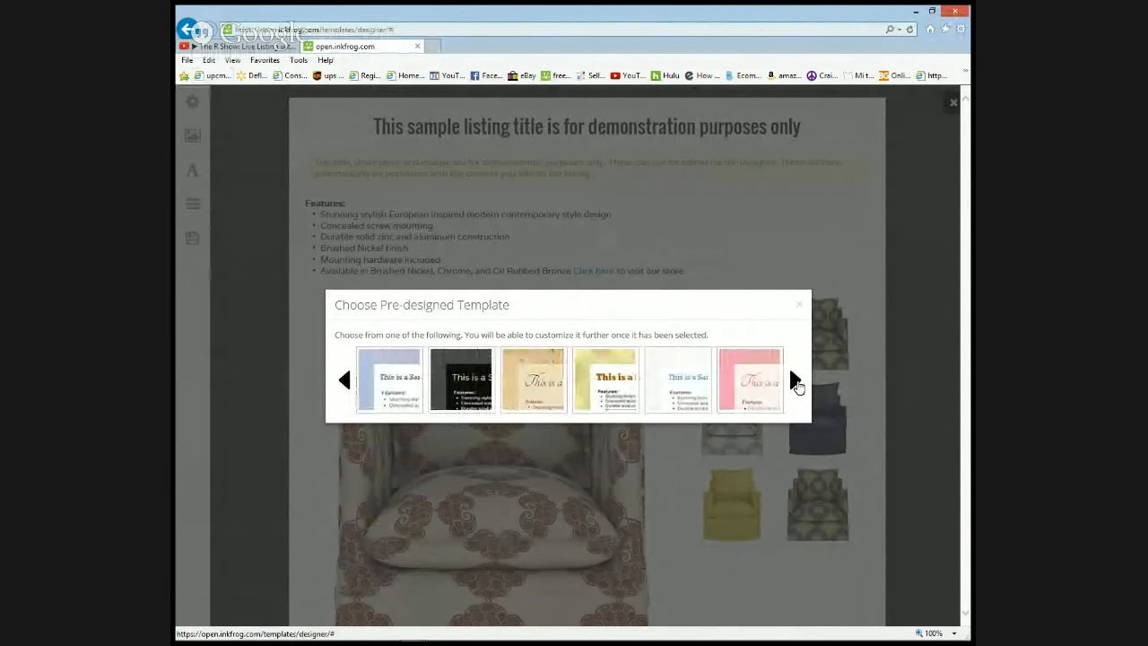
left_click(794, 382)
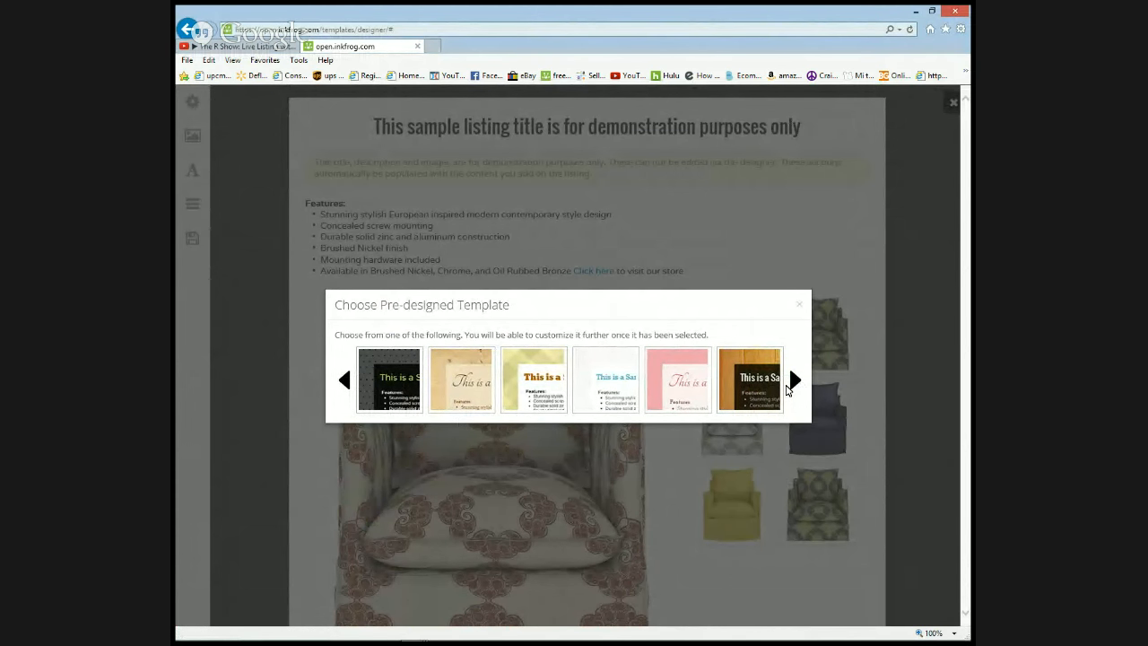
left_click(793, 384)
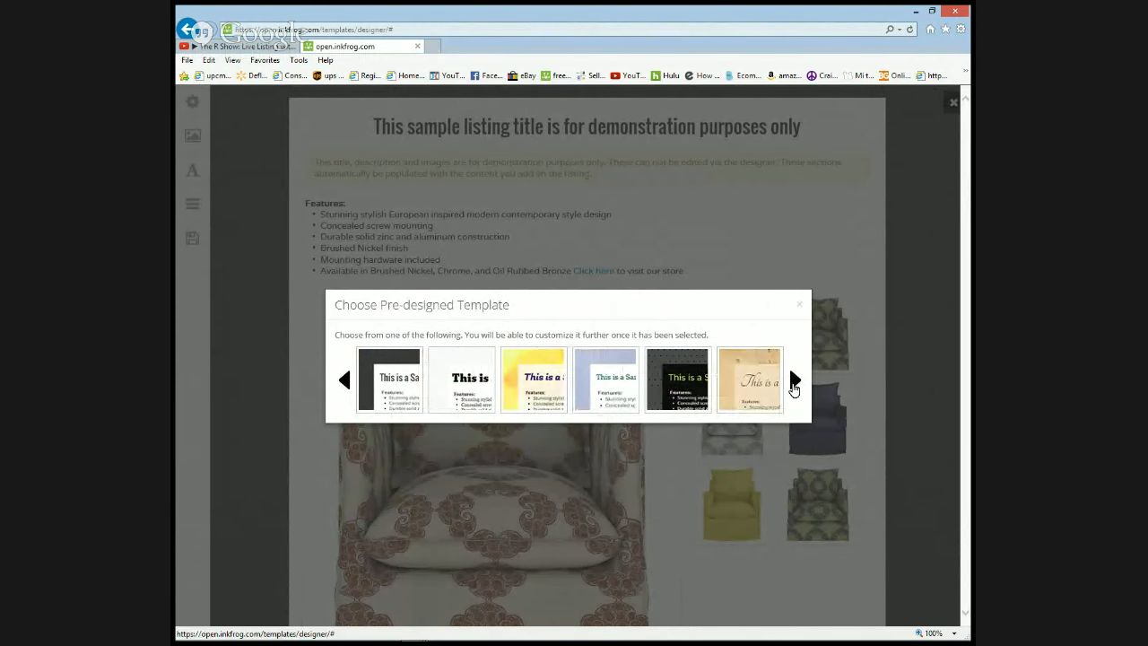
left_click(794, 386)
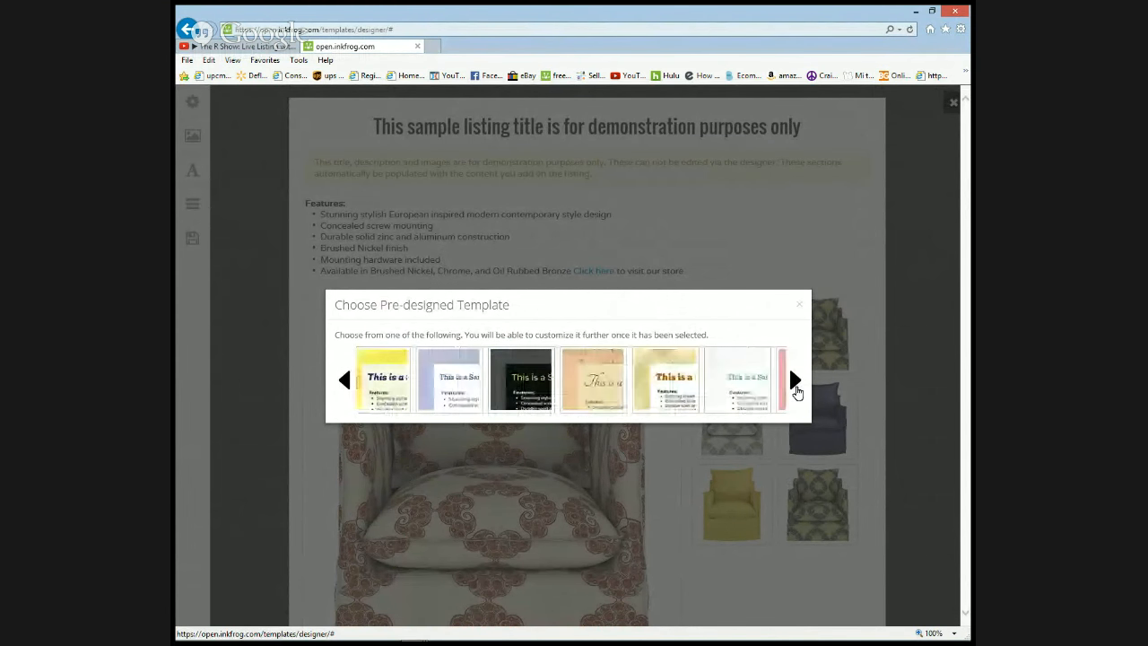
left_click(796, 388)
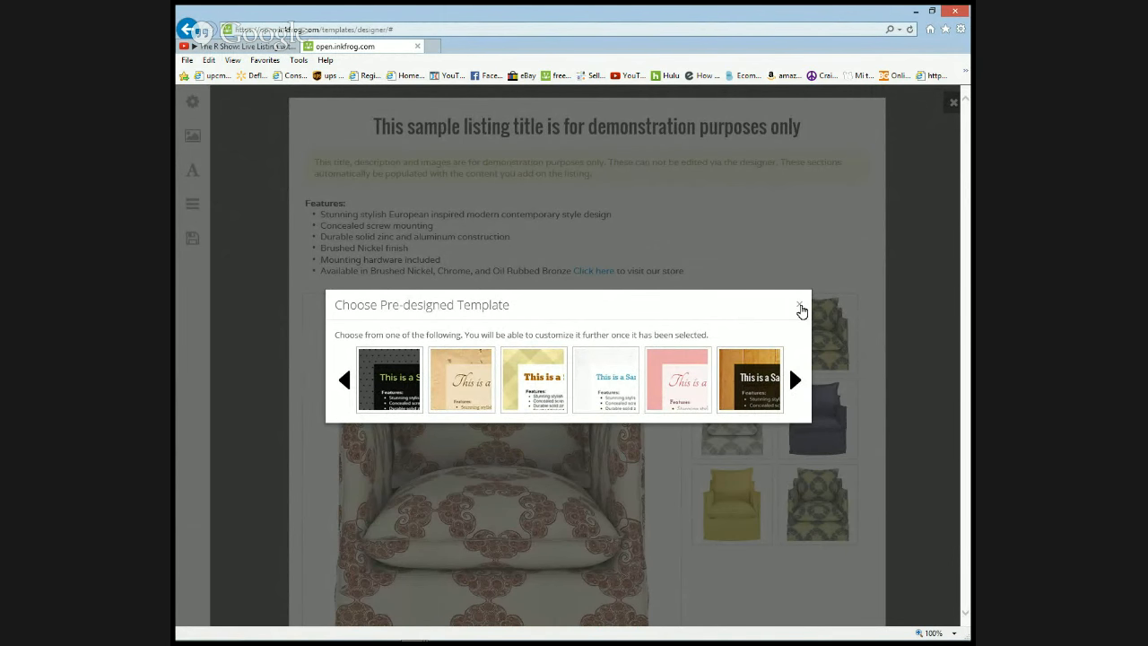
left_click(801, 309)
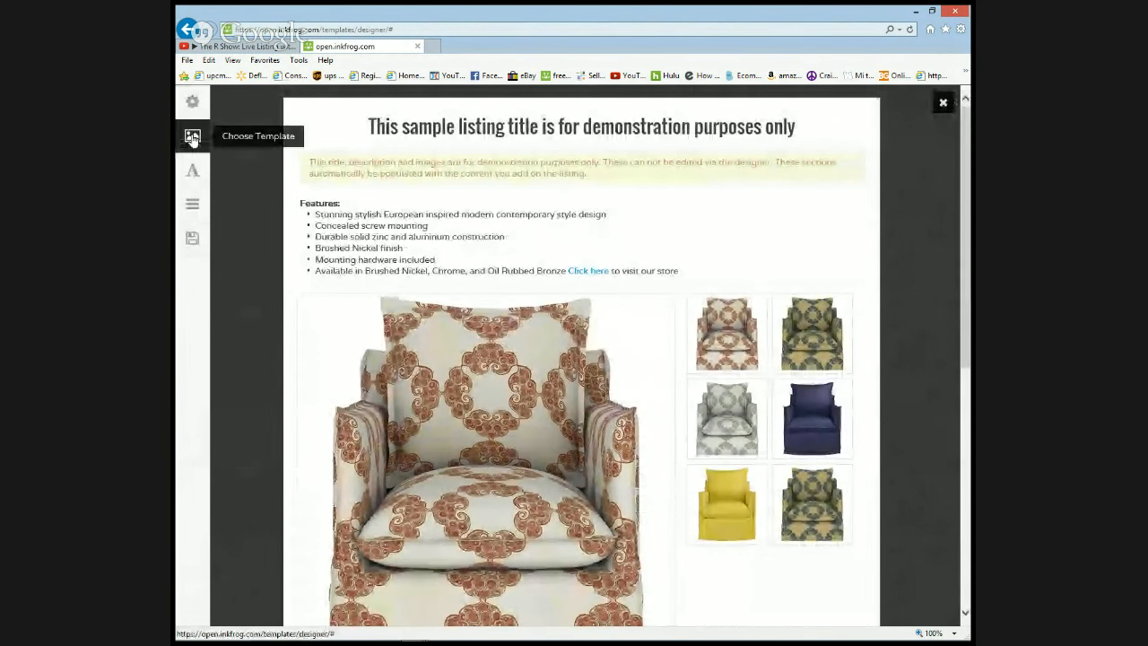
left_click(193, 136)
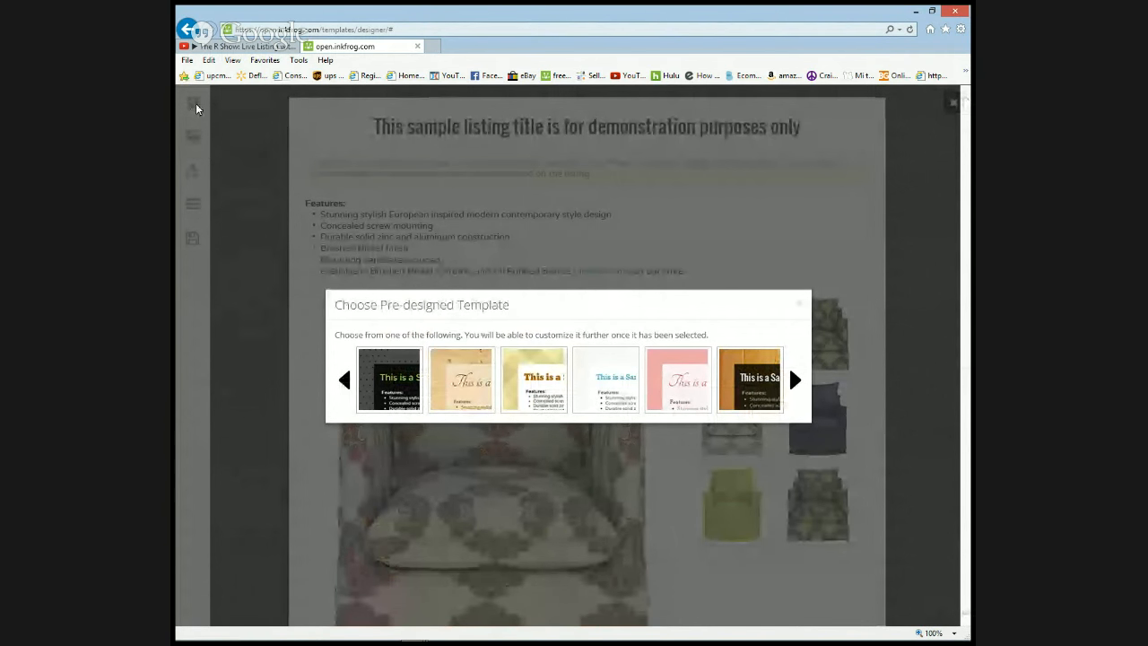
left_click(799, 307)
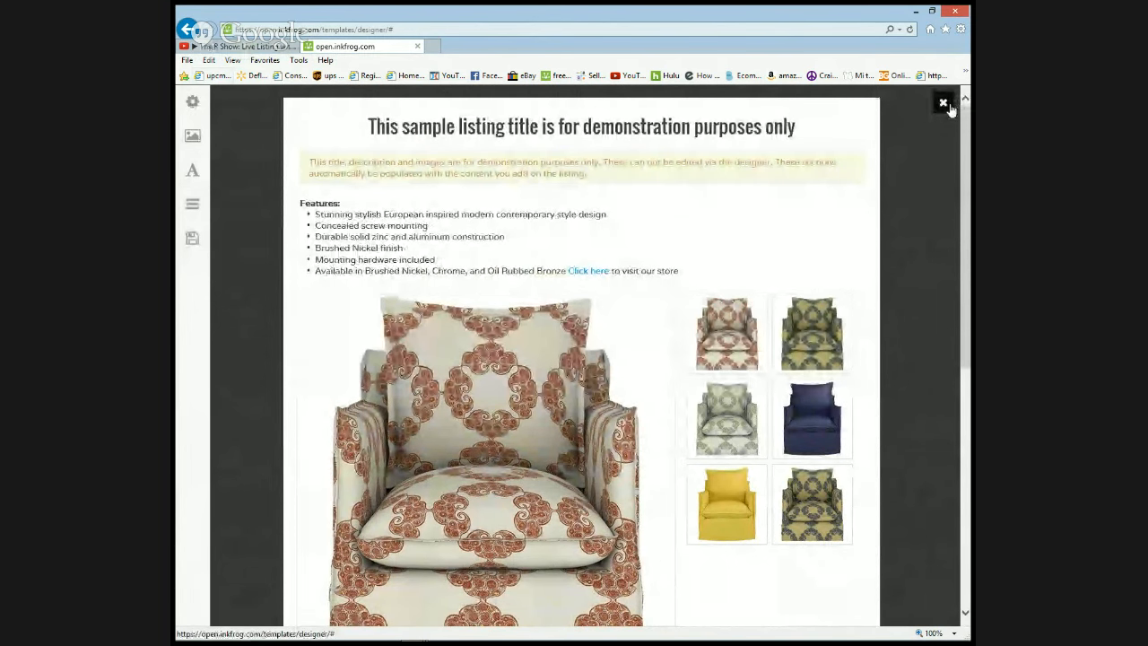
Leave the template designer without saving, and view the types offered for a new template on the Templates page
left_click(945, 106)
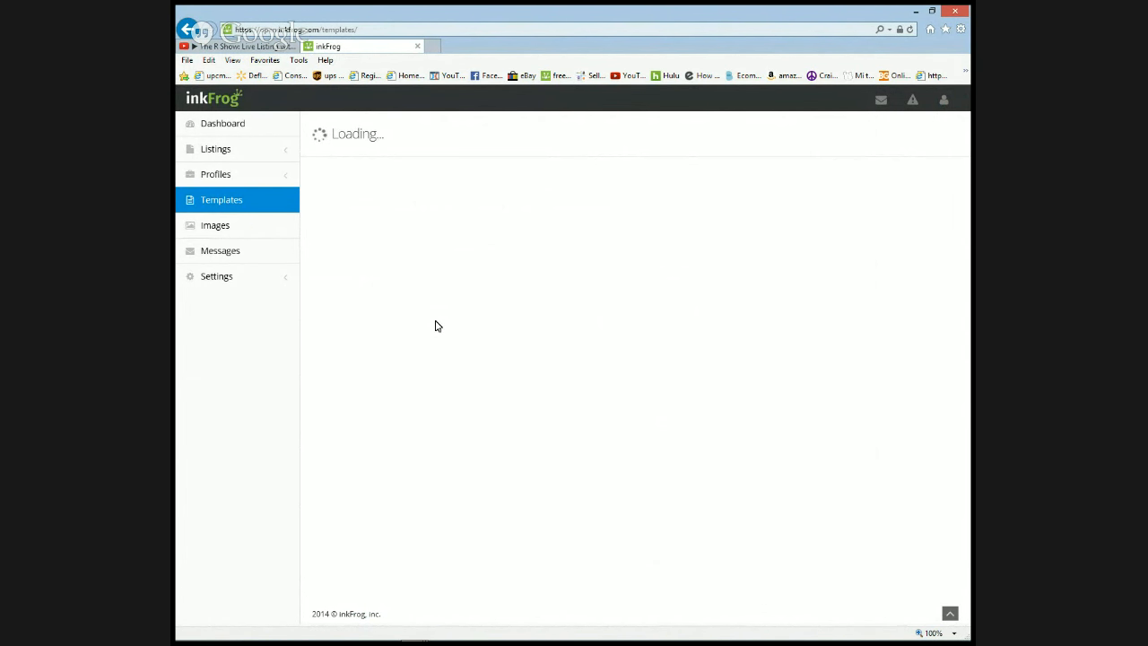
left_click(217, 209)
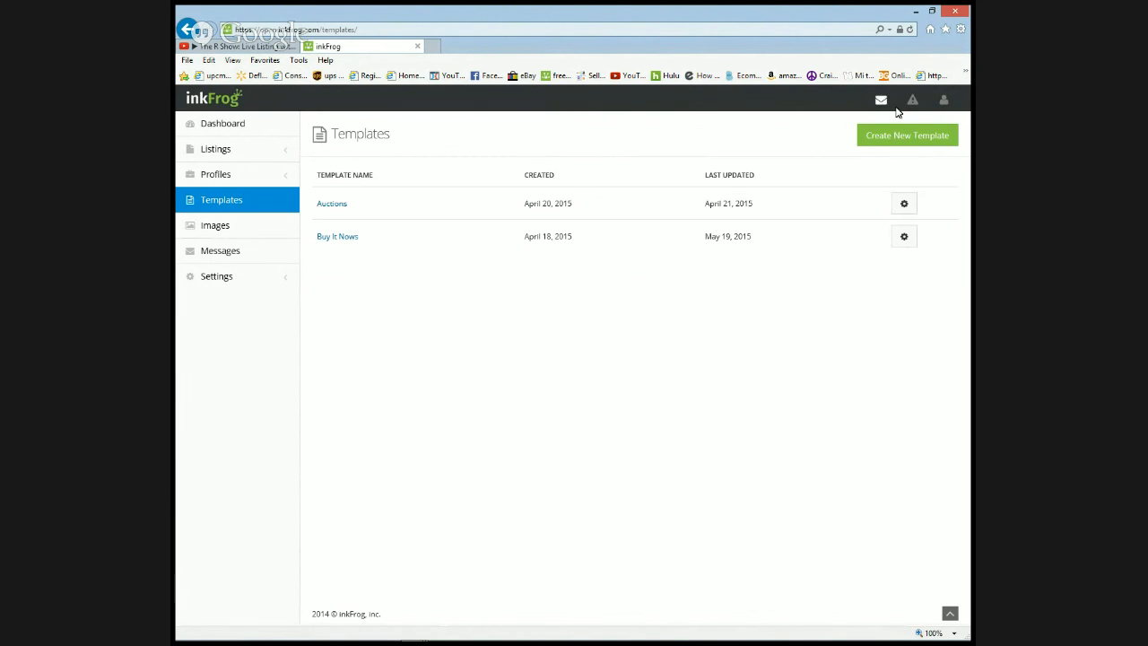
left_click(905, 142)
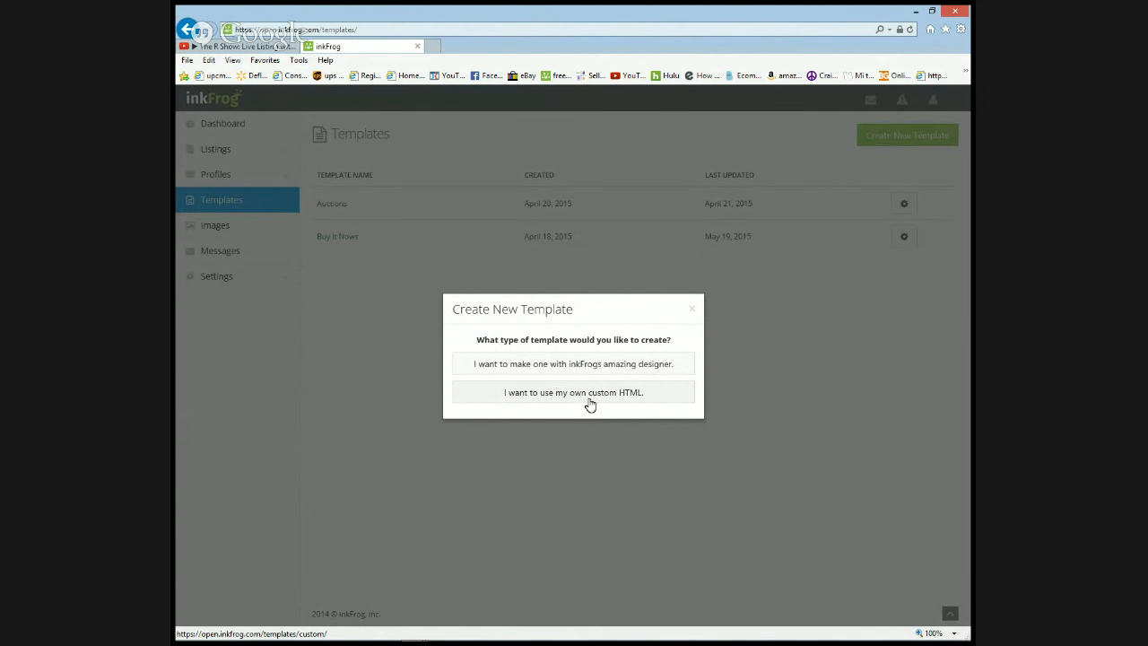
left_click(692, 311)
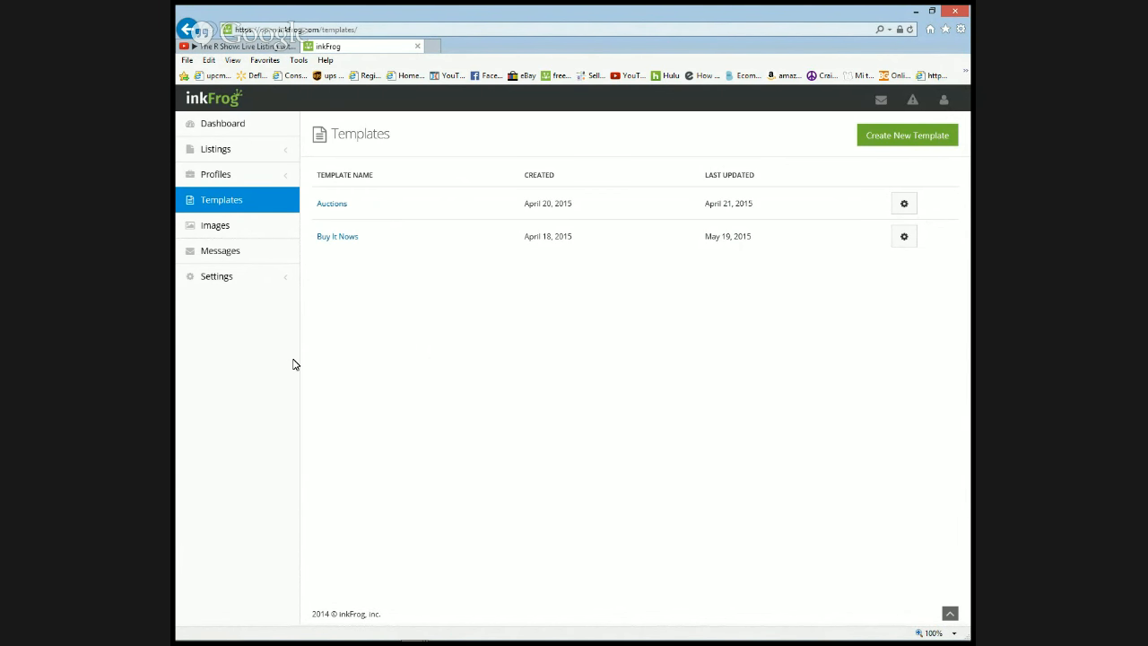
Check the live chat on the YouTube page, return to inkFrog and open the user account options
left_click(243, 47)
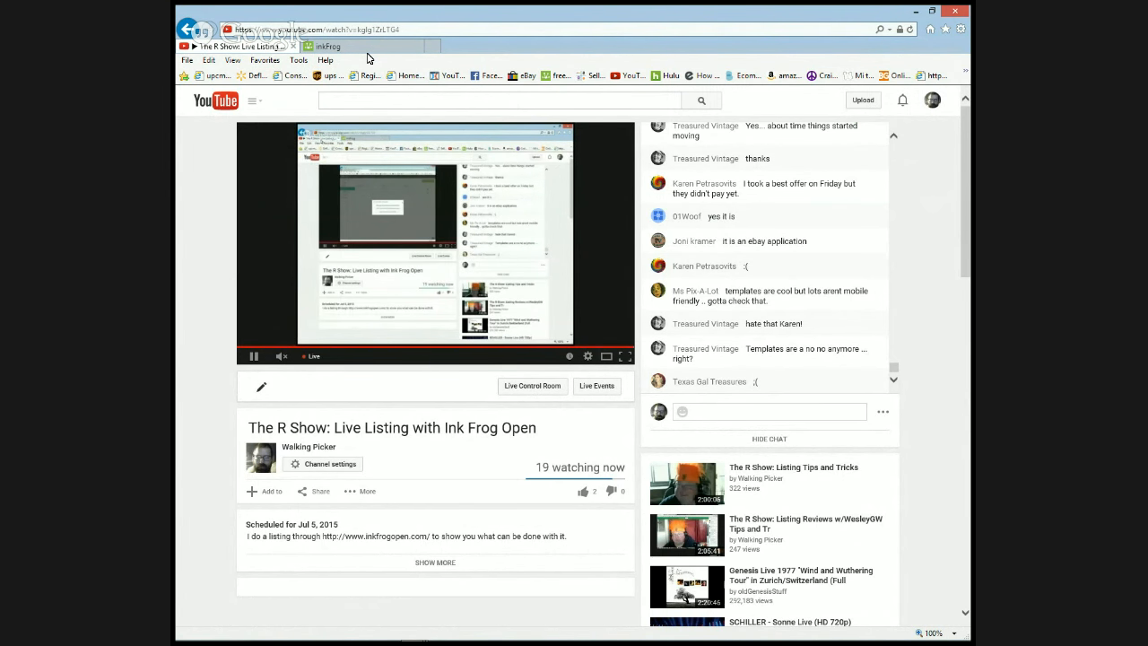
left_click(366, 51)
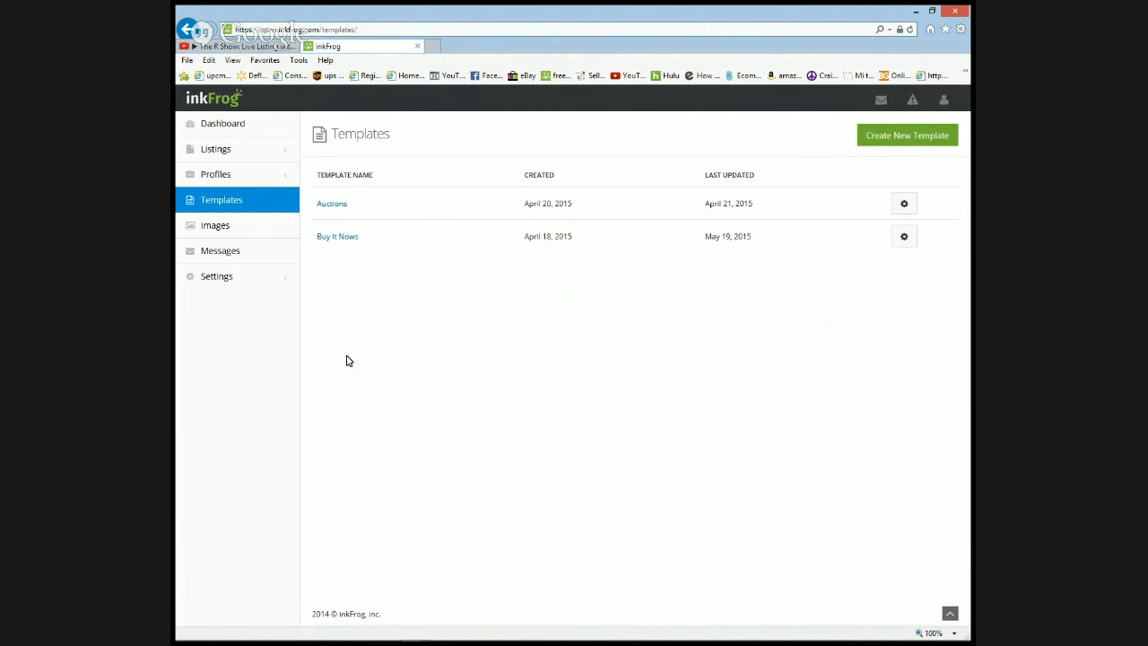
left_click(944, 102)
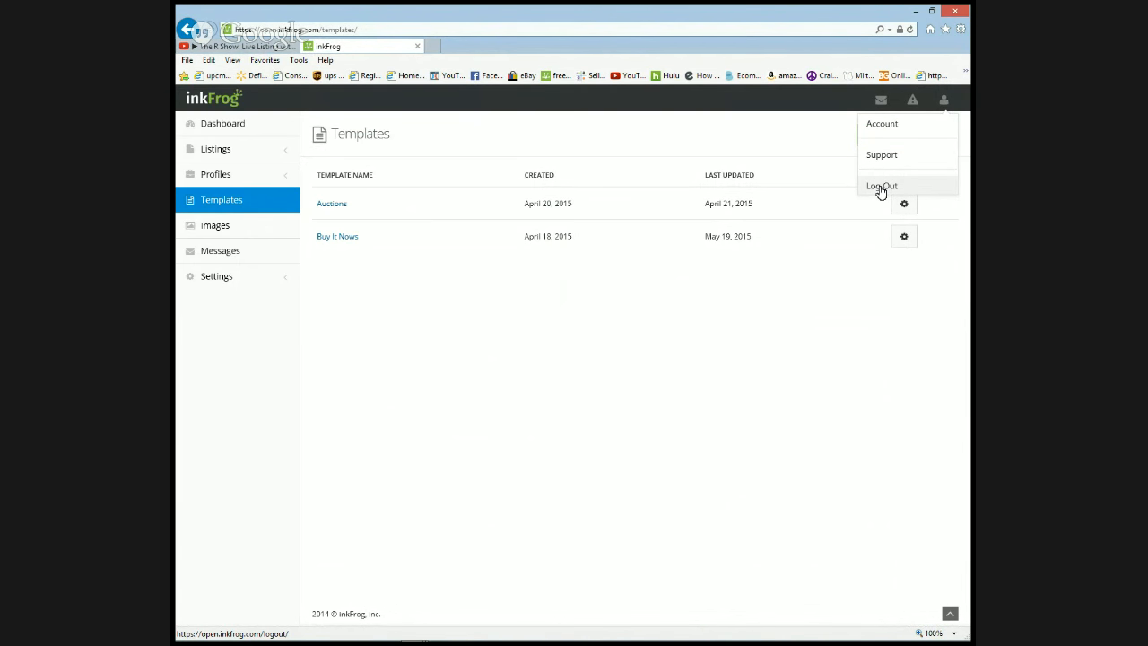